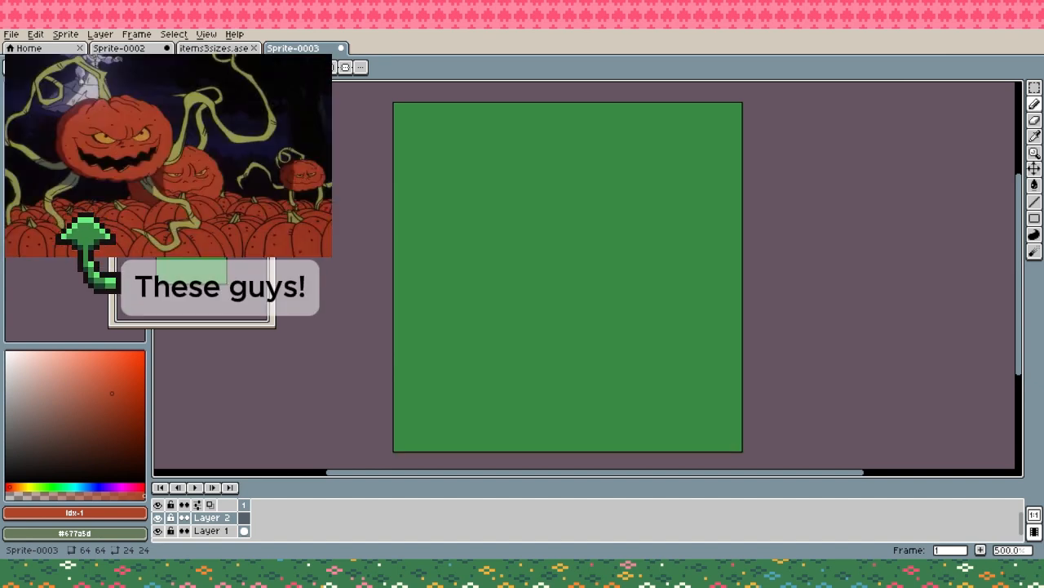
- Draw an egg-shaped pumpkin body outline on Layer 2 in red-orange, just below the canvas centre, and fill it with the same color
{"action": "mouse_move", "coordinate": [538, 235]}
{"action": "left_mouse_down"}
{"action": "mouse_move", "coordinate": [516, 265]}
{"action": "mouse_move", "coordinate": [510, 366]}
{"action": "mouse_move", "coordinate": [526, 396]}
{"action": "mouse_move", "coordinate": [559, 410]}
{"action": "mouse_move", "coordinate": [605, 395]}
{"action": "left_mouse_up"}
{"action": "key", "text": "ctrl+z"}
{"action": "mouse_move", "coordinate": [521, 241]}
{"action": "left_mouse_down"}
{"action": "mouse_move", "coordinate": [503, 339]}
{"action": "mouse_move", "coordinate": [530, 373]}
{"action": "mouse_move", "coordinate": [589, 379]}
{"action": "mouse_move", "coordinate": [624, 328]}
{"action": "mouse_move", "coordinate": [614, 267]}
{"action": "mouse_move", "coordinate": [597, 231]}
{"action": "mouse_move", "coordinate": [526, 237]}
{"action": "left_mouse_up"}
{"action": "key", "text": "g"}
{"action": "left_click", "coordinate": [568, 298]}
{"action": "key", "text": "b"}
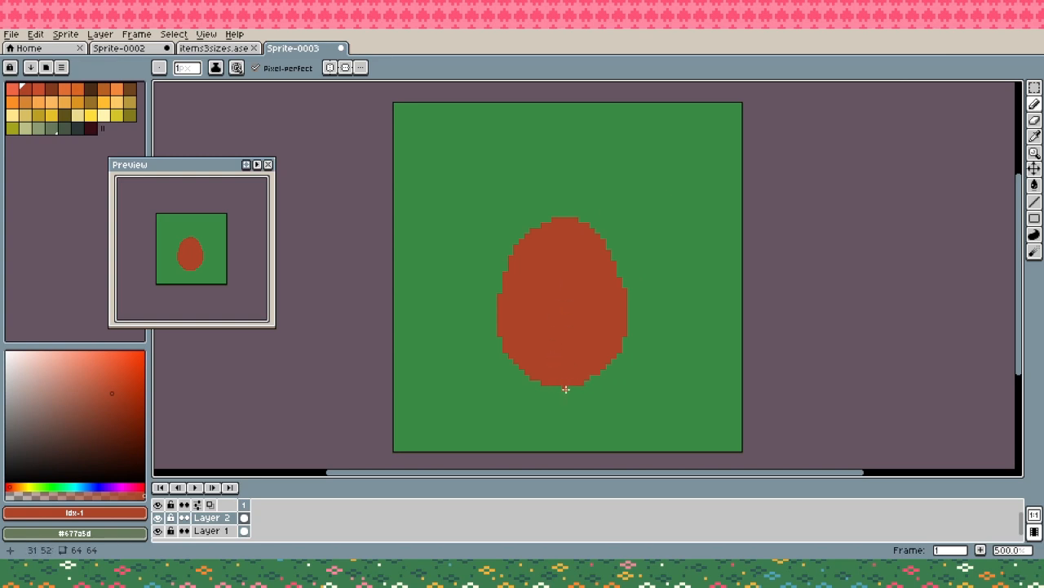
- Erase the lowest rows of the pumpkin body to give it a flat base
{"action": "key", "text": "e"}
{"action": "mouse_move", "coordinate": [543, 383]}
{"action": "left_mouse_down"}
{"action": "mouse_move", "coordinate": [592, 382]}
{"action": "mouse_move", "coordinate": [516, 383]}
{"action": "mouse_move", "coordinate": [597, 377]}
{"action": "left_mouse_up"}
{"action": "key", "text": "ctrl+z"}
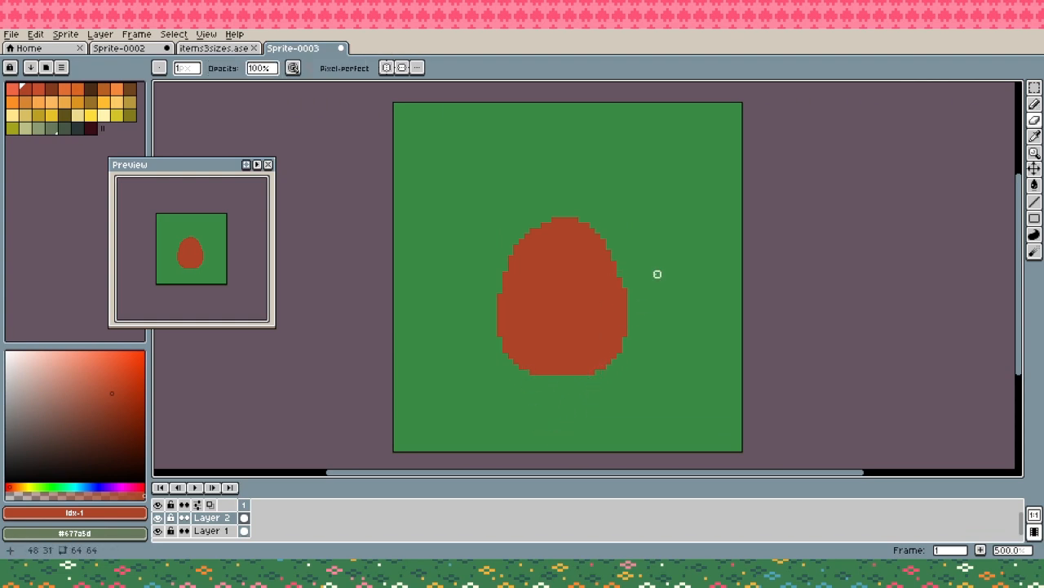
{"action": "key", "text": "b"}
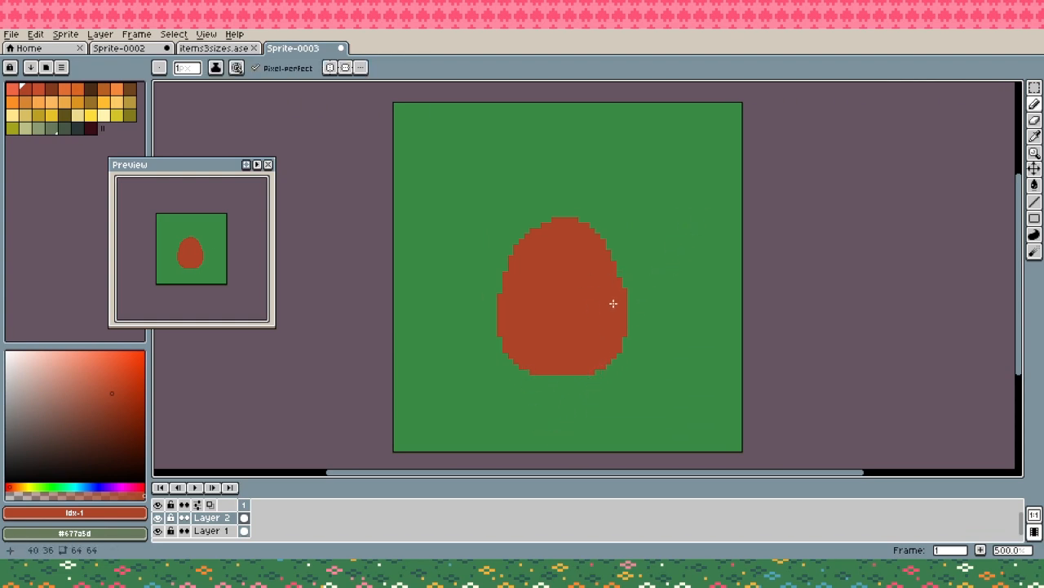
- Draw a thick curled stem with a small side twig on top of the pumpkin in dark brown, erasing pixels to shape its loop
{"action": "left_click", "coordinate": [91, 89]}
{"action": "left_click", "coordinate": [560, 213]}
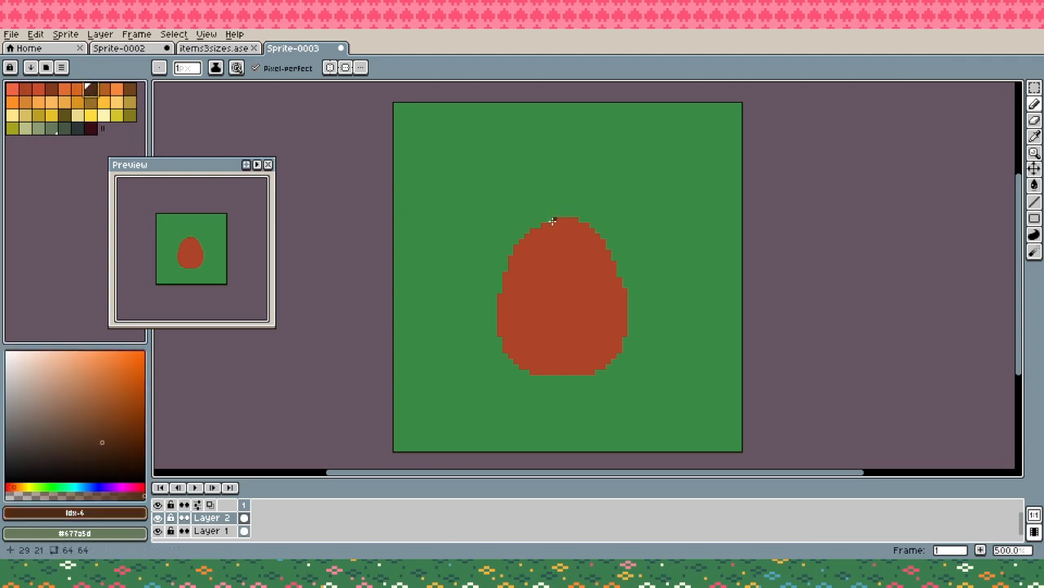
{"action": "mouse_move", "coordinate": [553, 221]}
{"action": "left_mouse_down"}
{"action": "mouse_move", "coordinate": [569, 168]}
{"action": "mouse_move", "coordinate": [596, 164]}
{"action": "mouse_move", "coordinate": [589, 181]}
{"action": "mouse_move", "coordinate": [562, 188]}
{"action": "mouse_move", "coordinate": [551, 155]}
{"action": "left_mouse_up"}
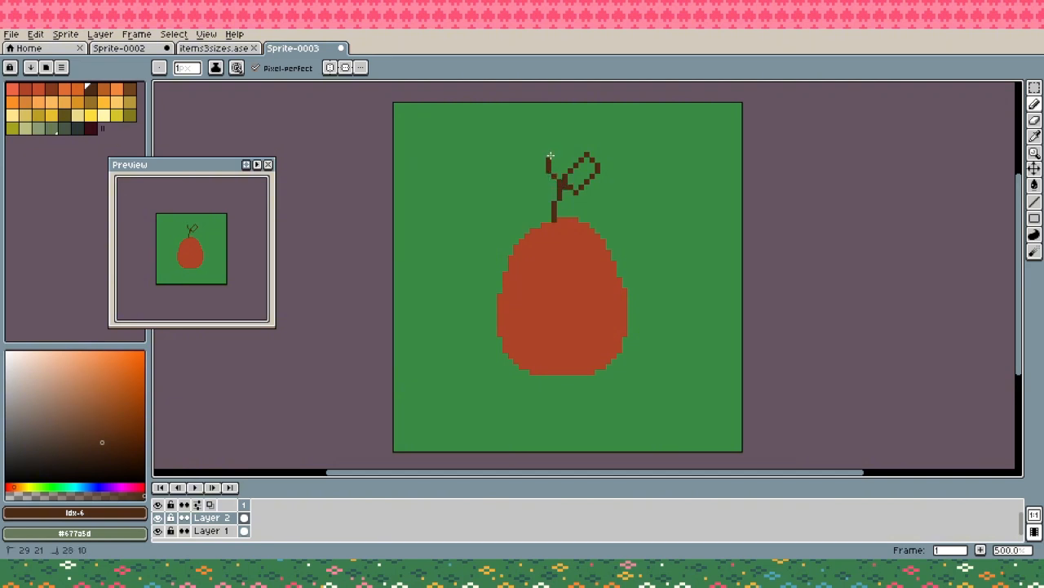
{"action": "mouse_move", "coordinate": [565, 196]}
{"action": "left_mouse_down"}
{"action": "mouse_move", "coordinate": [575, 223]}
{"action": "mouse_move", "coordinate": [559, 217]}
{"action": "mouse_move", "coordinate": [568, 219]}
{"action": "mouse_move", "coordinate": [565, 179]}
{"action": "mouse_move", "coordinate": [591, 163]}
{"action": "mouse_move", "coordinate": [575, 187]}
{"action": "mouse_move", "coordinate": [588, 176]}
{"action": "mouse_move", "coordinate": [574, 163]}
{"action": "mouse_move", "coordinate": [565, 187]}
{"action": "mouse_move", "coordinate": [589, 155]}
{"action": "mouse_move", "coordinate": [564, 182]}
{"action": "mouse_move", "coordinate": [565, 173]}
{"action": "mouse_move", "coordinate": [569, 200]}
{"action": "mouse_move", "coordinate": [580, 202]}
{"action": "mouse_move", "coordinate": [574, 177]}
{"action": "mouse_move", "coordinate": [549, 160]}
{"action": "mouse_move", "coordinate": [588, 202]}
{"action": "mouse_move", "coordinate": [564, 171]}
{"action": "left_mouse_up"}
{"action": "key", "text": "e"}
{"action": "key", "text": "b"}
{"action": "key", "text": "e"}
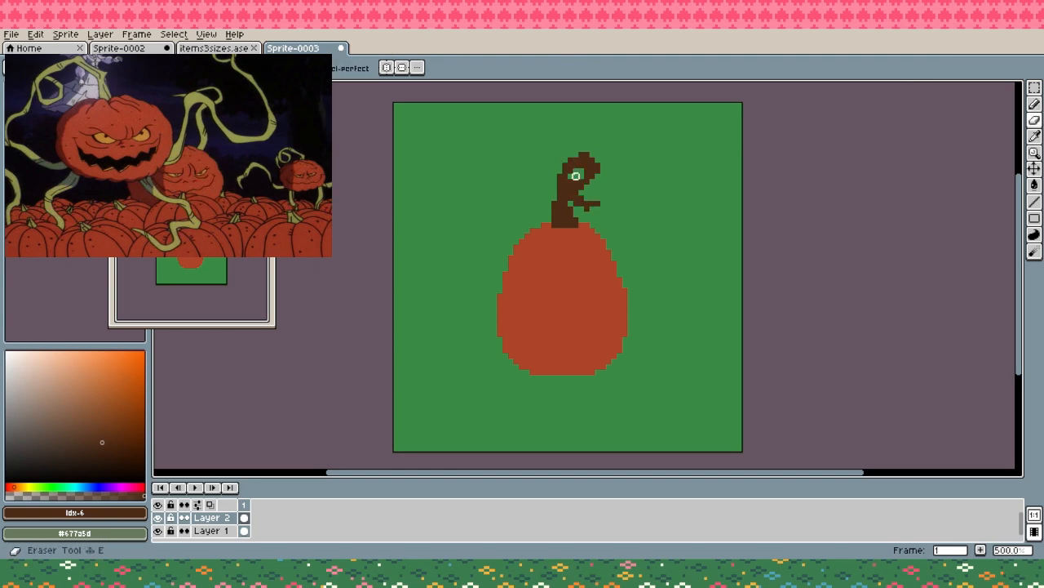
{"action": "left_click", "coordinate": [576, 176]}
{"action": "key", "text": "b"}
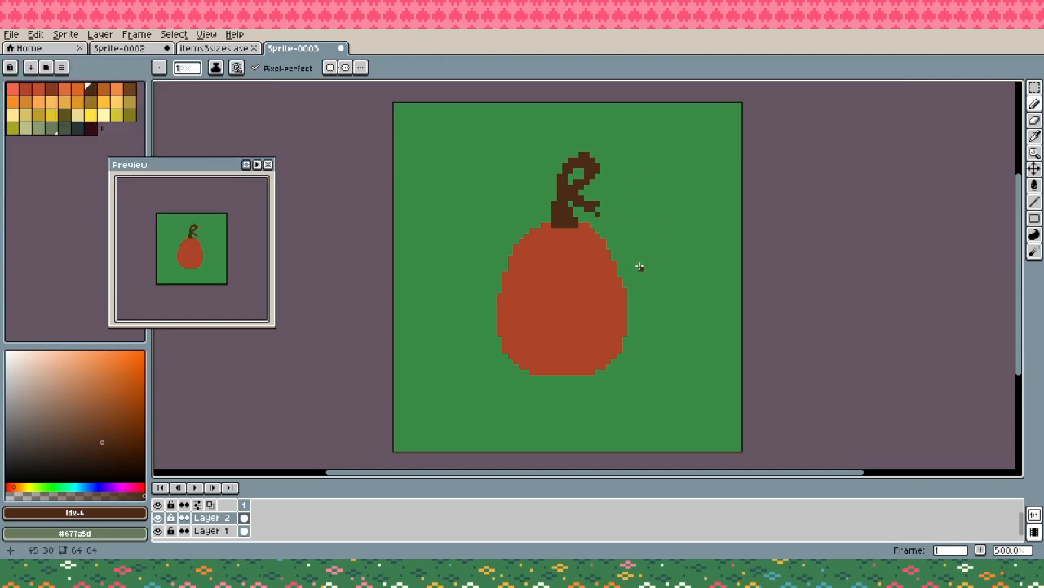
- Enlarge the canvas to 72 by 72 px, keeping the artwork centred
{"action": "key", "text": "ctrl+alt+c"}
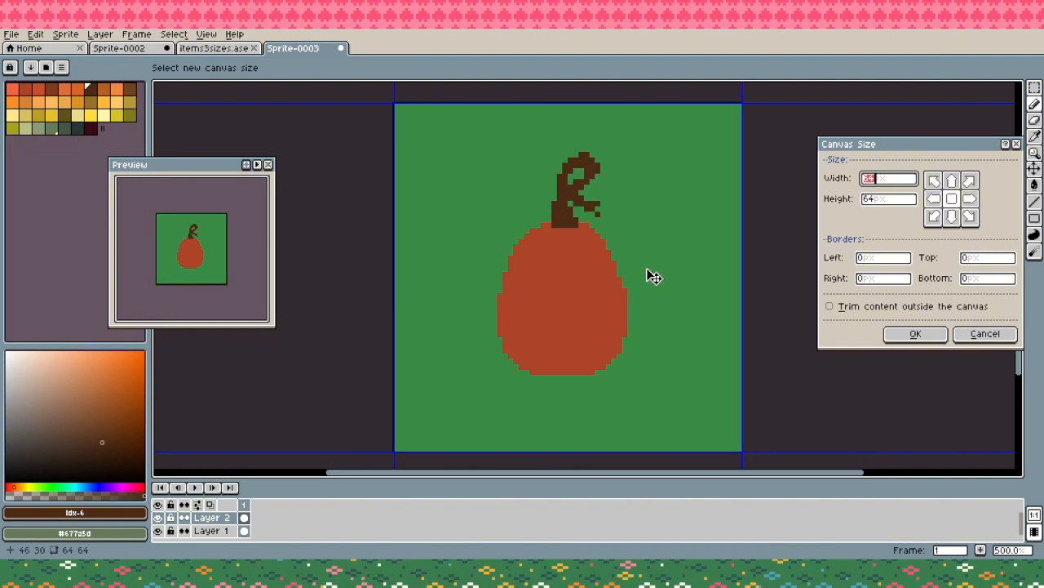
{"action": "type", "text": "72"}
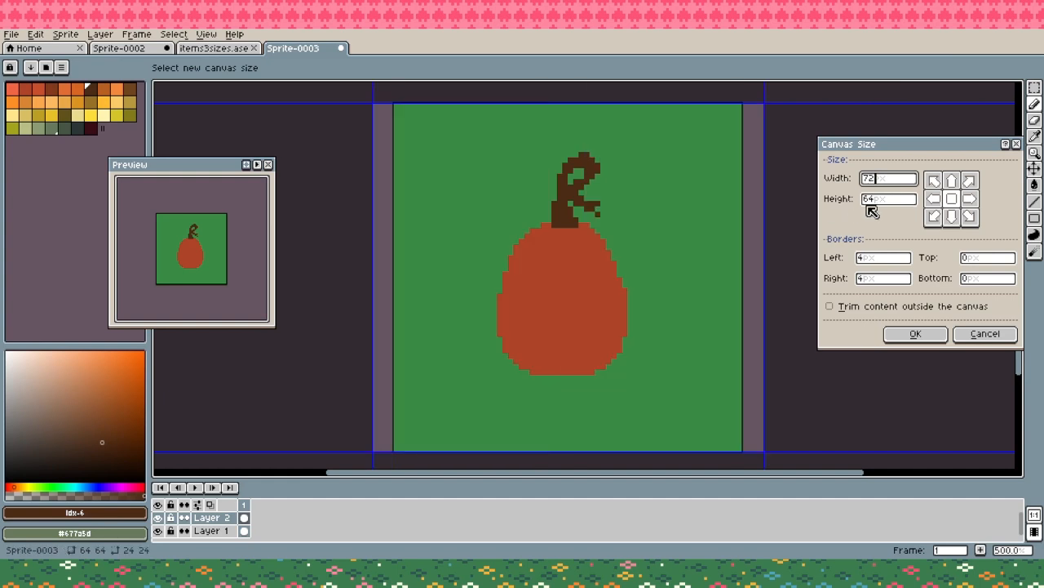
{"action": "left_click", "coordinate": [869, 204]}
{"action": "type", "text": "72"}
{"action": "left_click", "coordinate": [898, 333]}
- Fill the empty border around the Layer 1 background with its existing green #3a8b45 and return to Layer 2
{"action": "left_click", "coordinate": [671, 332]}
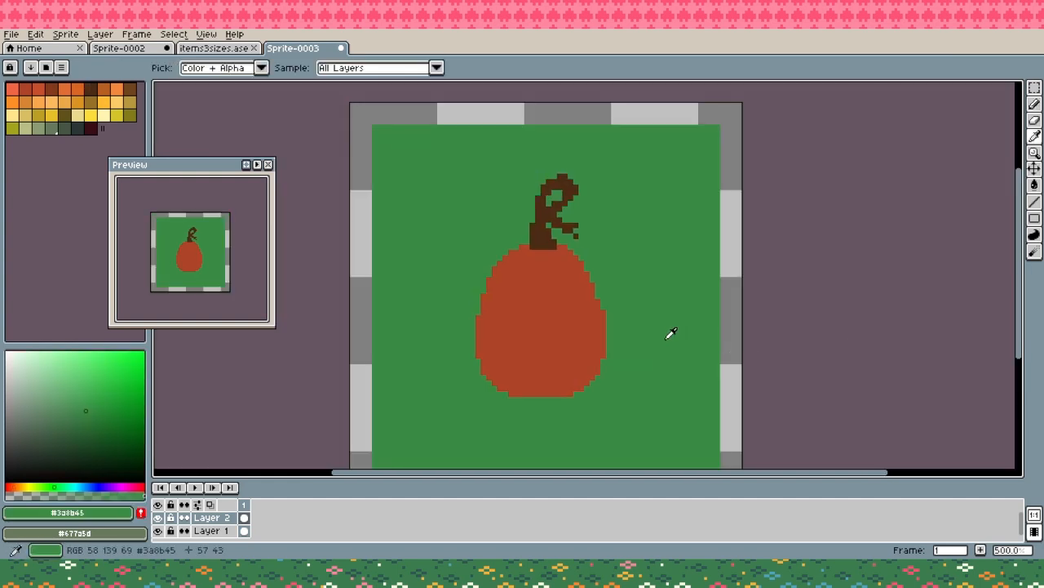
{"action": "left_click", "coordinate": [216, 531]}
{"action": "key", "text": "g"}
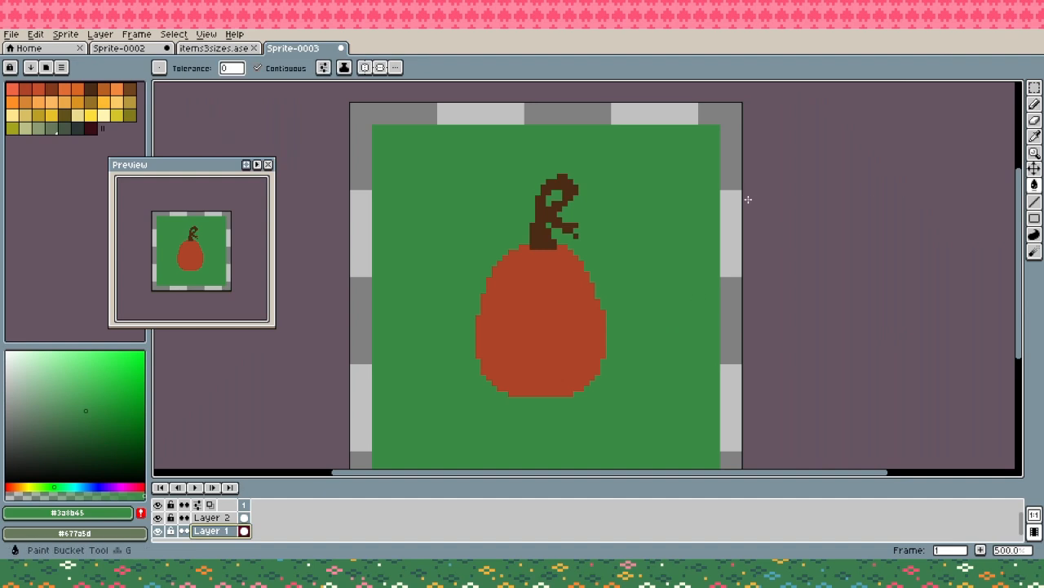
{"action": "left_click", "coordinate": [723, 215]}
{"action": "left_click", "coordinate": [201, 520]}
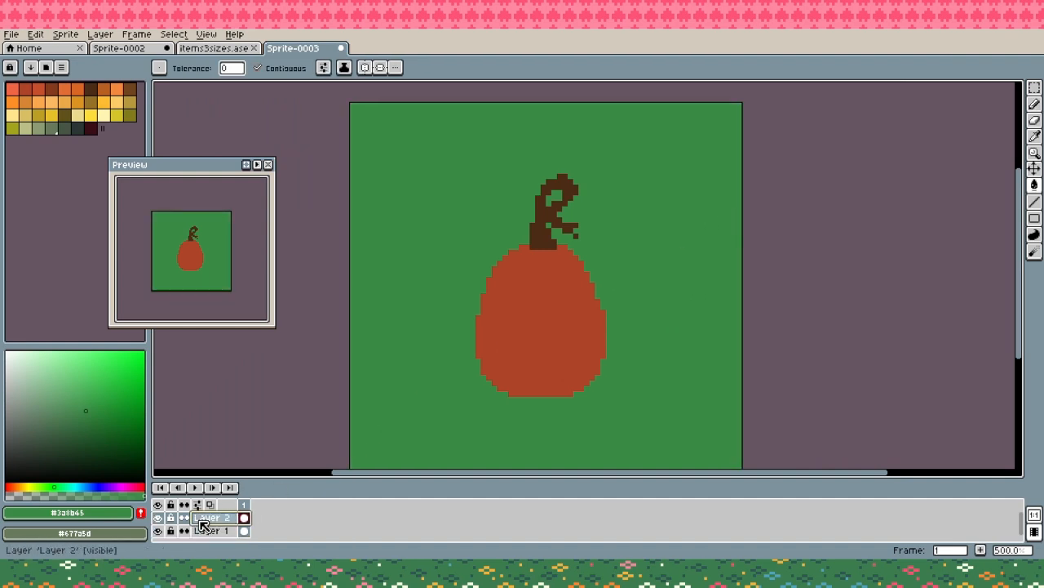
{"action": "key", "text": "b"}
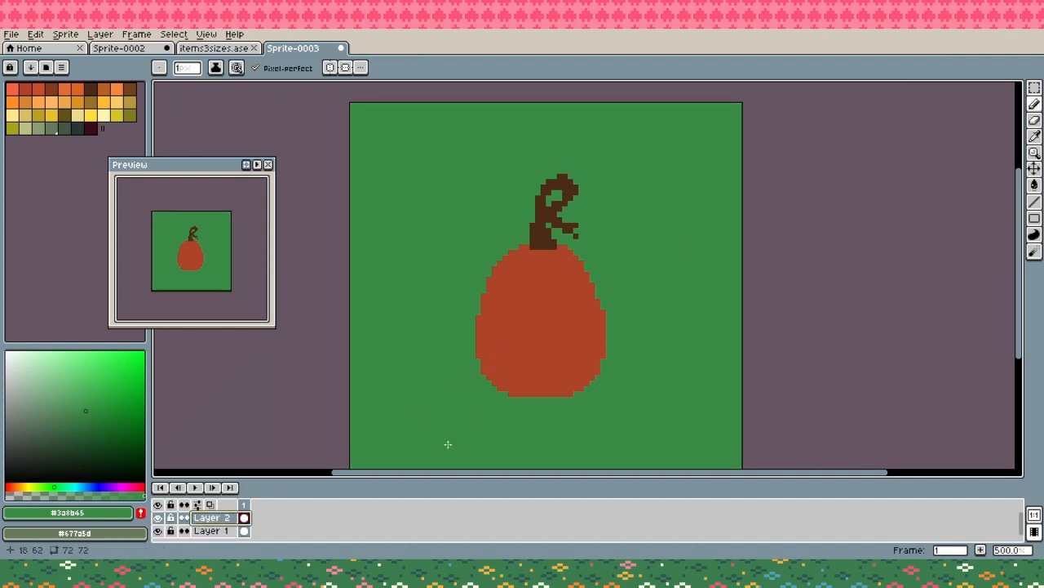
- Recolor the Layer 1 background with the muted green #677a5d
{"action": "left_click", "coordinate": [204, 531]}
{"action": "left_click", "coordinate": [58, 129]}
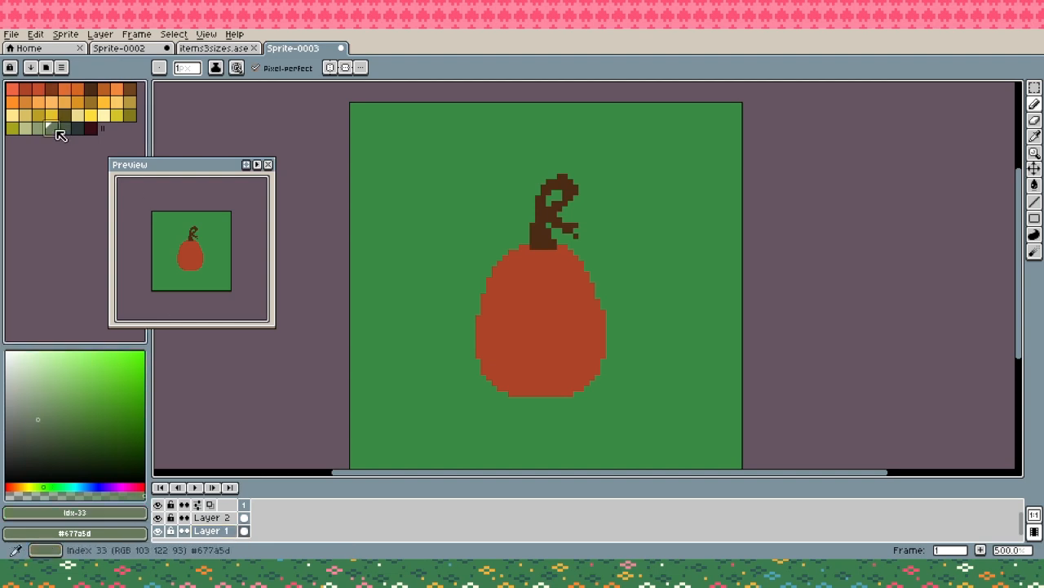
{"action": "key", "text": "g"}
{"action": "left_click", "coordinate": [413, 140]}
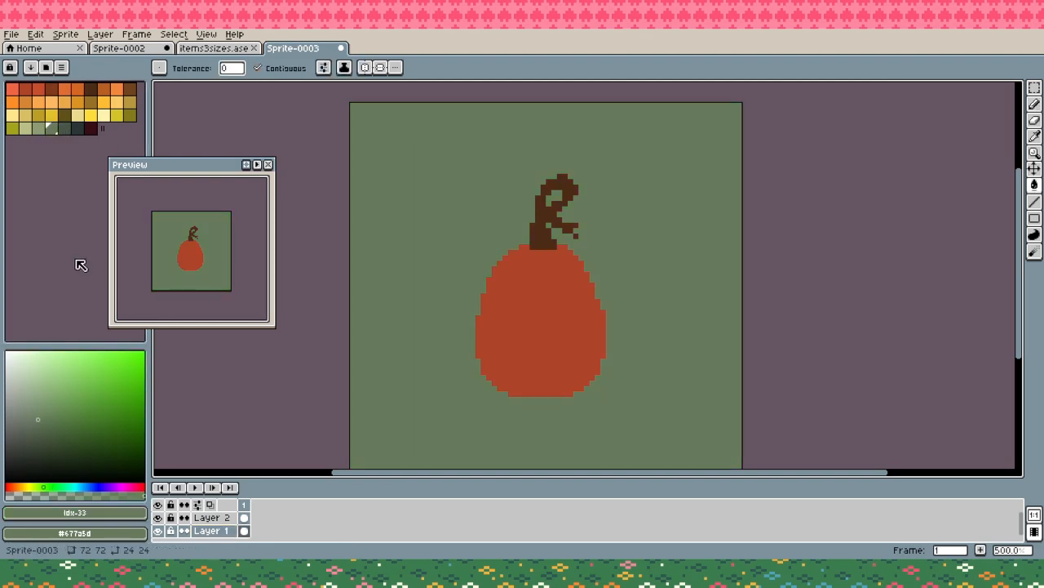
{"action": "left_click", "coordinate": [225, 519]}
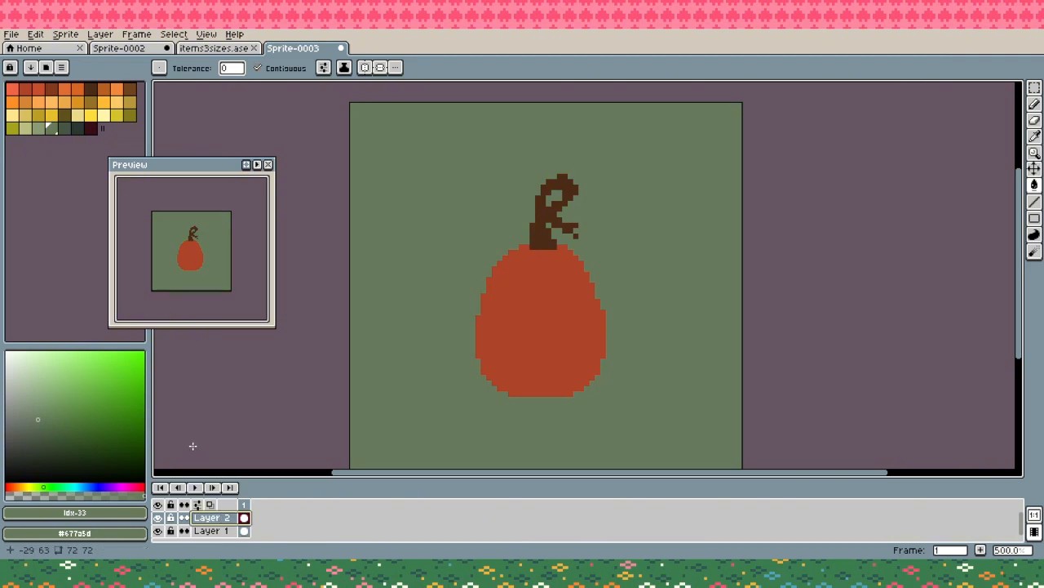
{"action": "left_click", "coordinate": [129, 115]}
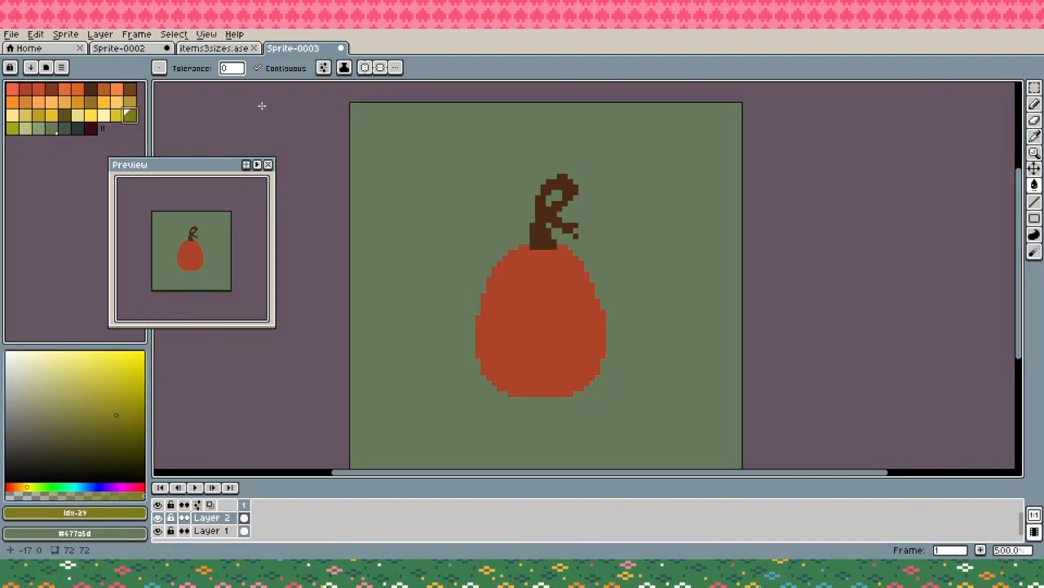
{"action": "left_click", "coordinate": [592, 276]}
{"action": "key", "text": "ctrl+z"}
{"action": "key", "text": "b"}
{"action": "mouse_move", "coordinate": [588, 263]}
{"action": "left_mouse_down"}
{"action": "mouse_move", "coordinate": [671, 241]}
{"action": "mouse_move", "coordinate": [723, 284]}
{"action": "left_mouse_up"}
{"action": "key", "text": "ctrl+z"}
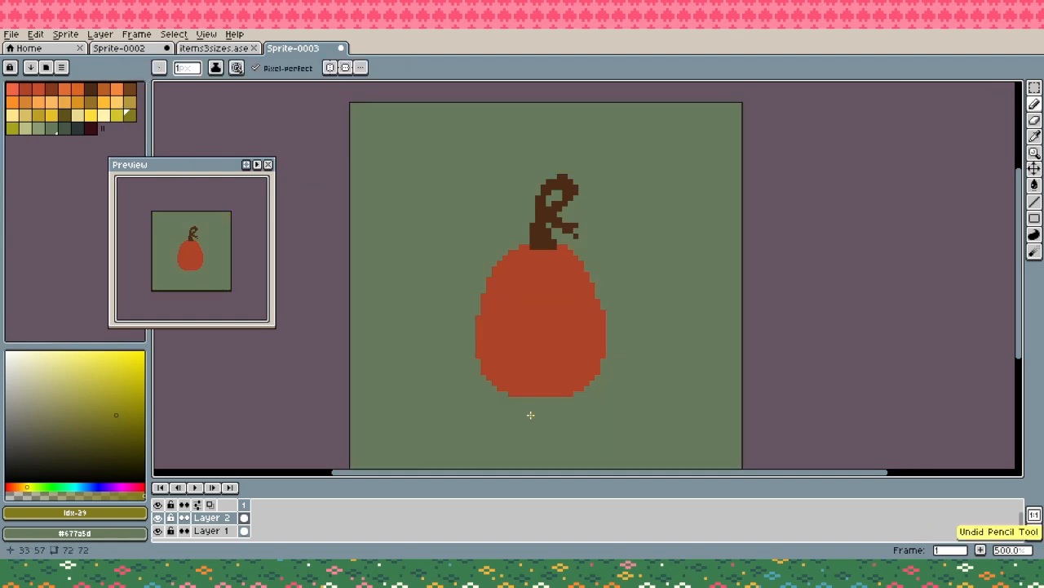
- Fill the Layer 1 background with the dark green #465544
{"action": "left_click", "coordinate": [71, 131]}
{"action": "left_click", "coordinate": [216, 531]}
{"action": "key", "text": "g"}
{"action": "left_click", "coordinate": [451, 410]}
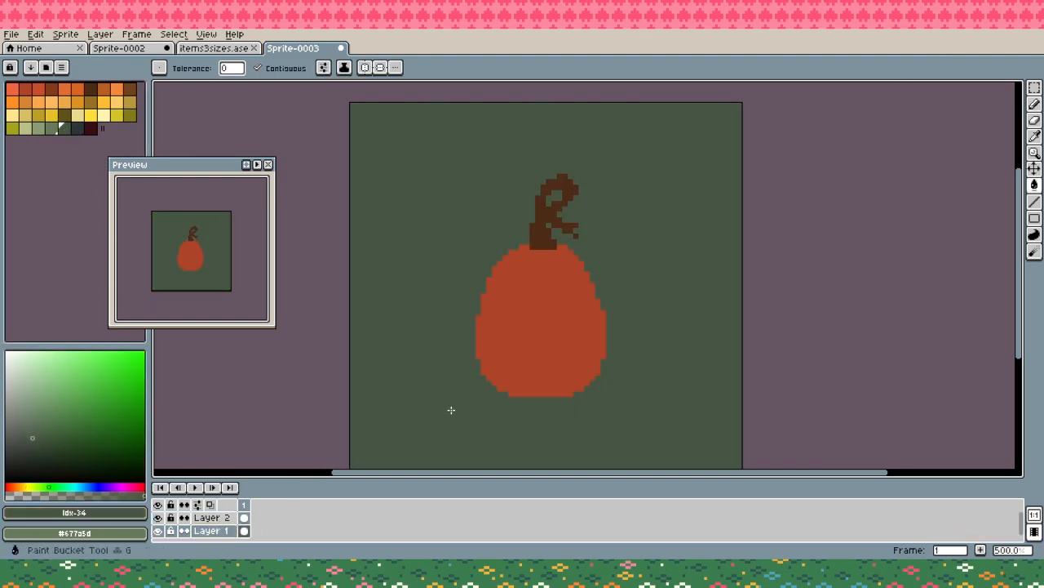
{"action": "key", "text": "b"}
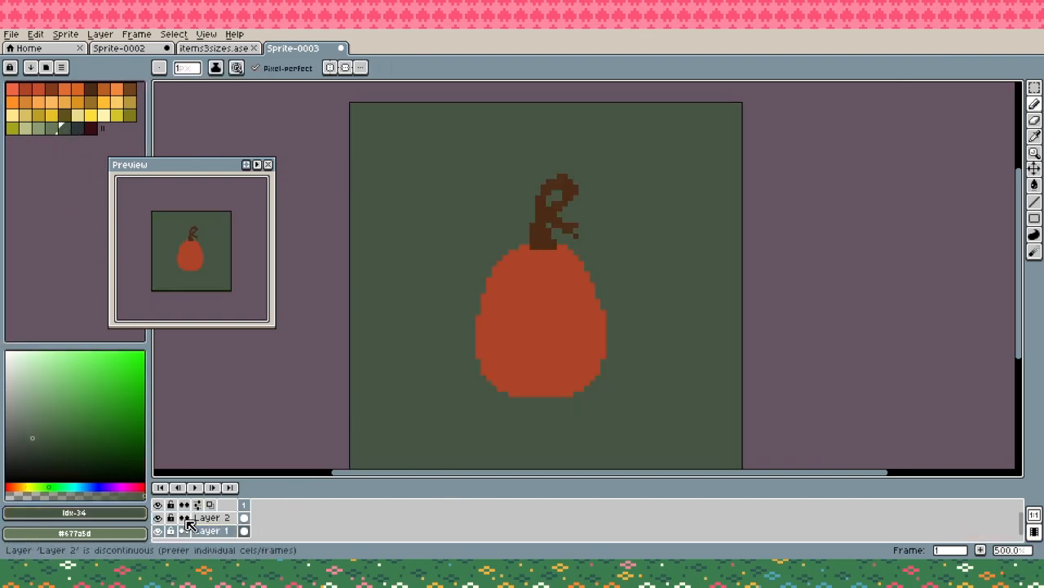
- Outline a wavy vine arm in olive on Layer 2, running from the pumpkin's upper right side with an upturned tip
{"action": "left_click", "coordinate": [212, 517]}
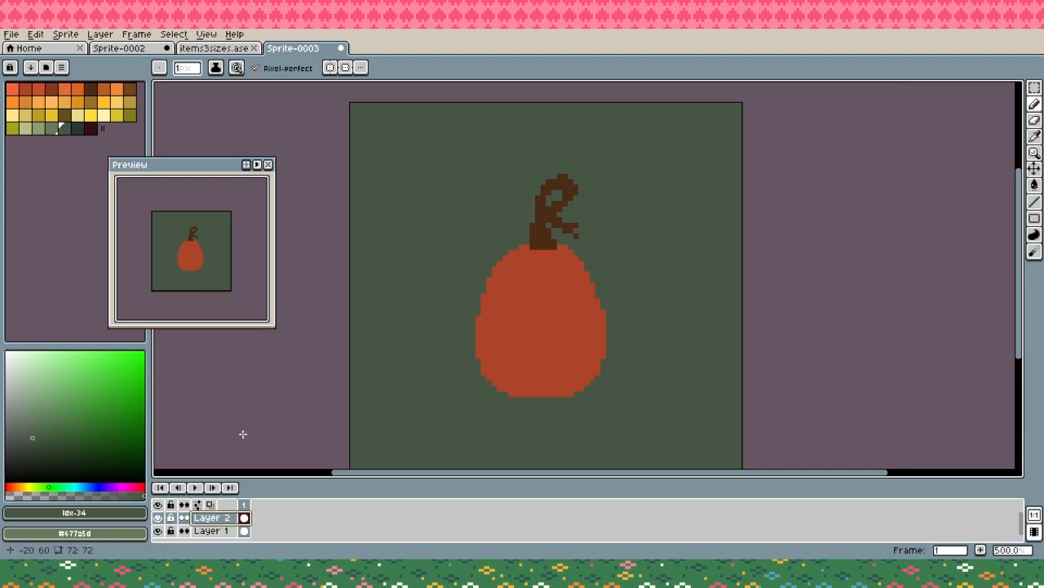
{"action": "left_click", "coordinate": [124, 119]}
{"action": "mouse_move", "coordinate": [443, 170]}
{"action": "left_mouse_down"}
{"action": "mouse_move", "coordinate": [399, 300]}
{"action": "mouse_move", "coordinate": [422, 380]}
{"action": "left_mouse_up"}
{"action": "key", "text": "ctrl+z"}
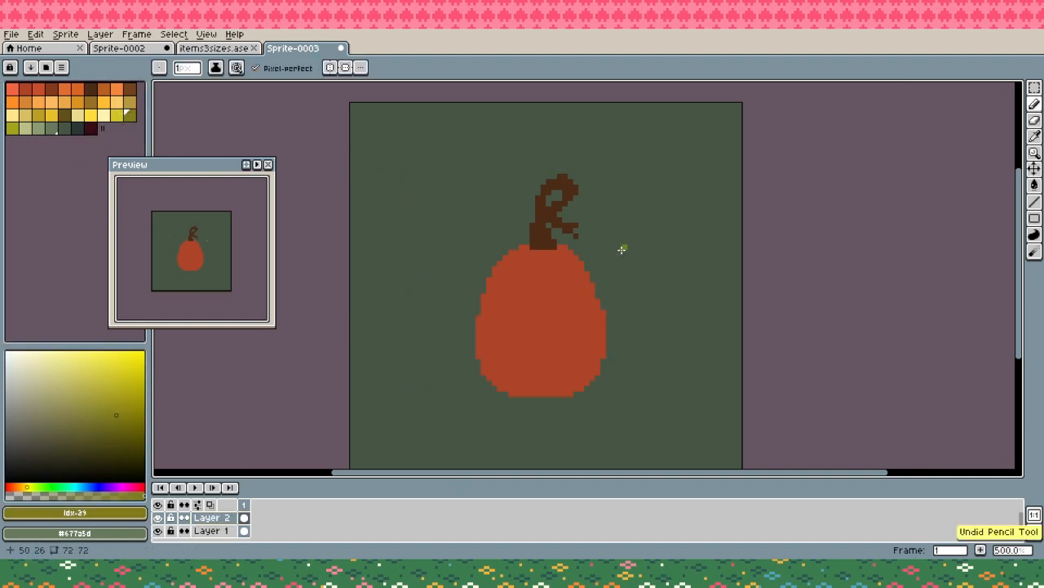
{"action": "left_click_drag", "start_coordinate": [658, 317], "coordinate": [609, 287]}
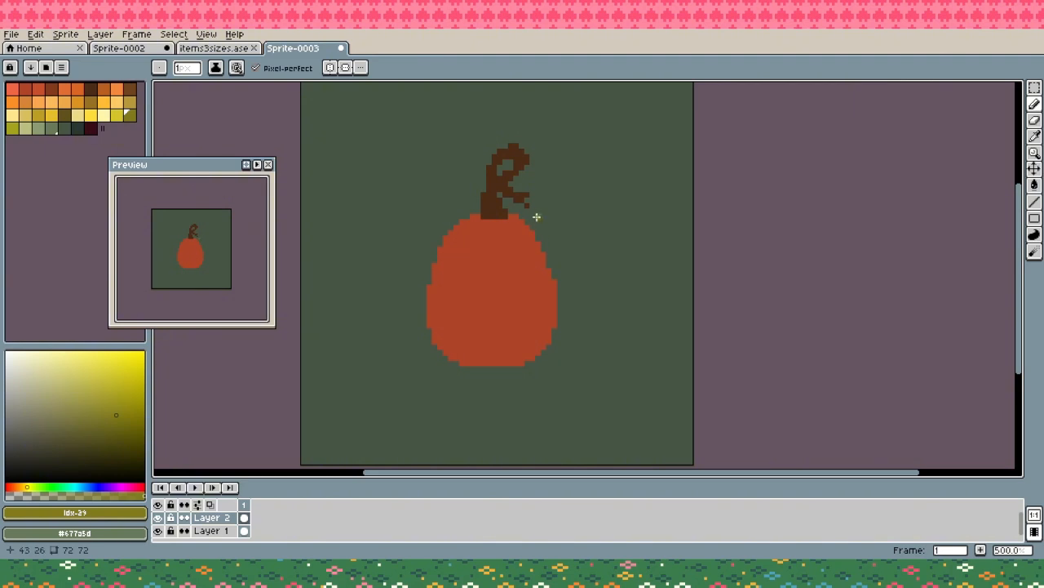
{"action": "mouse_move", "coordinate": [532, 226]}
{"action": "left_mouse_down"}
{"action": "mouse_move", "coordinate": [563, 207]}
{"action": "mouse_move", "coordinate": [610, 221]}
{"action": "mouse_move", "coordinate": [635, 267]}
{"action": "mouse_move", "coordinate": [661, 259]}
{"action": "mouse_move", "coordinate": [668, 238]}
{"action": "mouse_move", "coordinate": [667, 258]}
{"action": "mouse_move", "coordinate": [657, 281]}
{"action": "mouse_move", "coordinate": [635, 279]}
{"action": "mouse_move", "coordinate": [607, 248]}
{"action": "mouse_move", "coordinate": [537, 237]}
{"action": "left_mouse_up"}
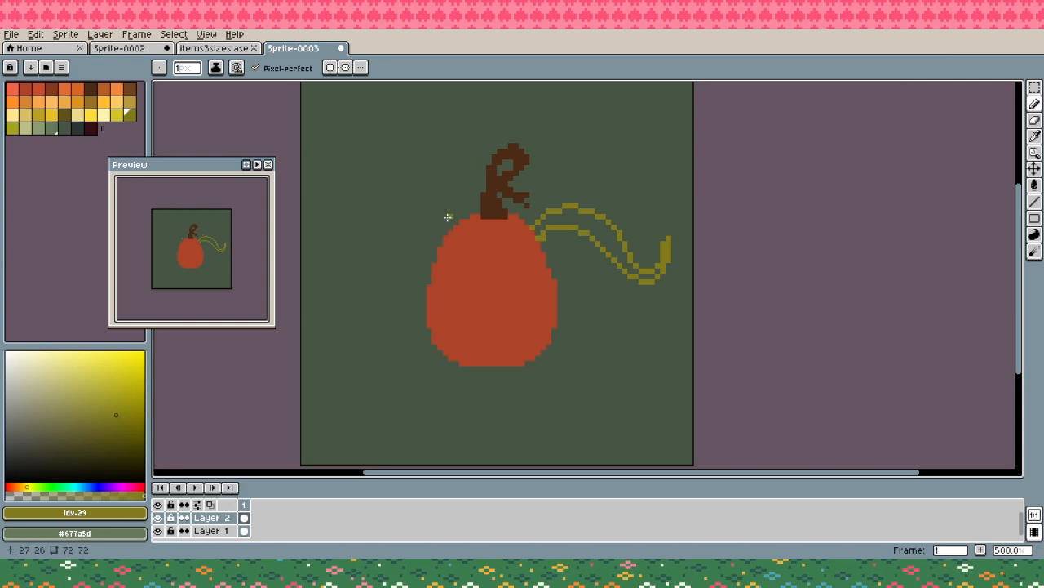
- Outline a tall arching vine arm in olive from the pumpkin's upper left side, tapering down to a point
{"action": "mouse_move", "coordinate": [457, 222]}
{"action": "left_mouse_down"}
{"action": "mouse_move", "coordinate": [423, 221]}
{"action": "mouse_move", "coordinate": [395, 275]}
{"action": "mouse_move", "coordinate": [331, 350]}
{"action": "left_mouse_up"}
{"action": "key", "text": "ctrl+z"}
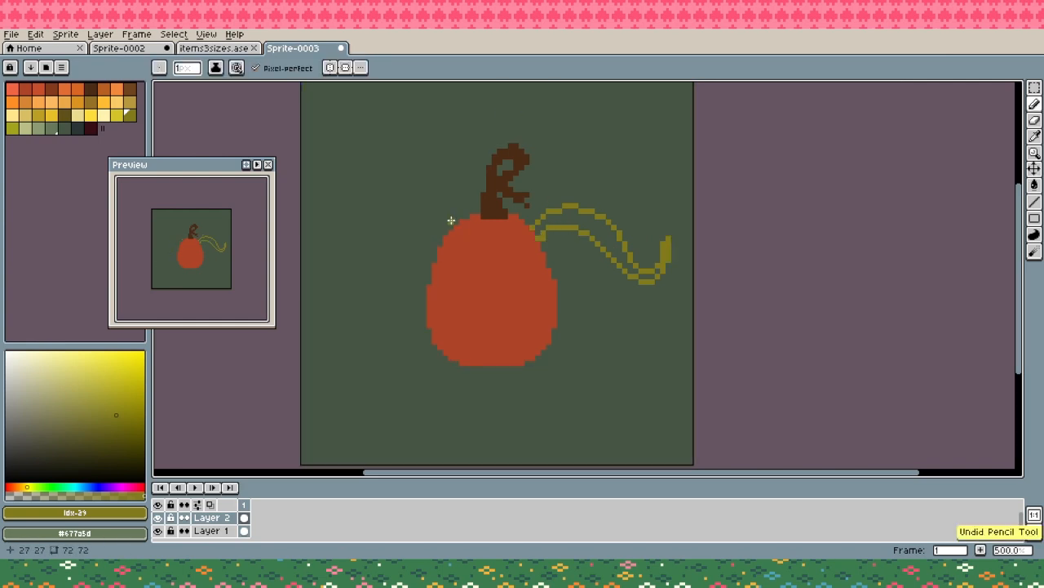
{"action": "mouse_move", "coordinate": [450, 225]}
{"action": "left_mouse_down"}
{"action": "mouse_move", "coordinate": [421, 188]}
{"action": "mouse_move", "coordinate": [367, 165]}
{"action": "mouse_move", "coordinate": [314, 284]}
{"action": "mouse_move", "coordinate": [348, 255]}
{"action": "mouse_move", "coordinate": [362, 201]}
{"action": "mouse_move", "coordinate": [381, 185]}
{"action": "mouse_move", "coordinate": [439, 245]}
{"action": "left_mouse_up"}
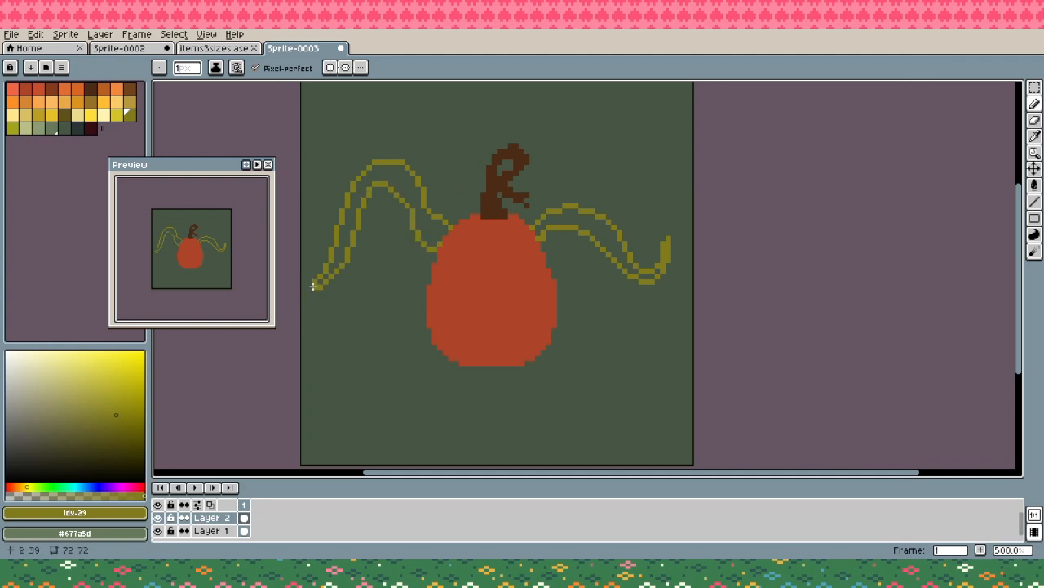
- Fill both outlined vine arms with olive
{"action": "key", "text": "g"}
{"action": "left_click", "coordinate": [431, 233]}
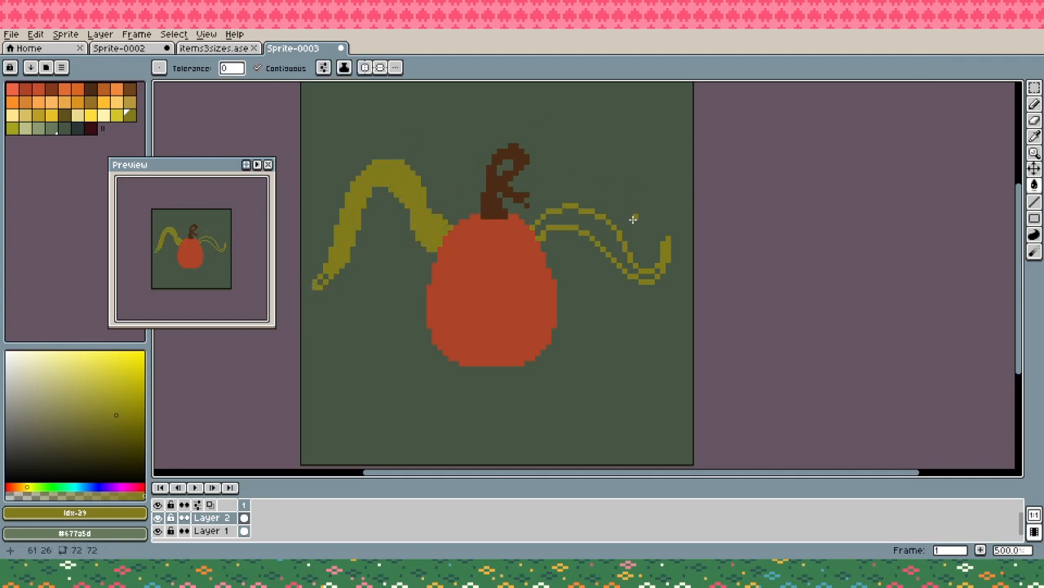
{"action": "left_click", "coordinate": [633, 218]}
{"action": "left_click", "coordinate": [636, 278]}
{"action": "key", "text": "b"}
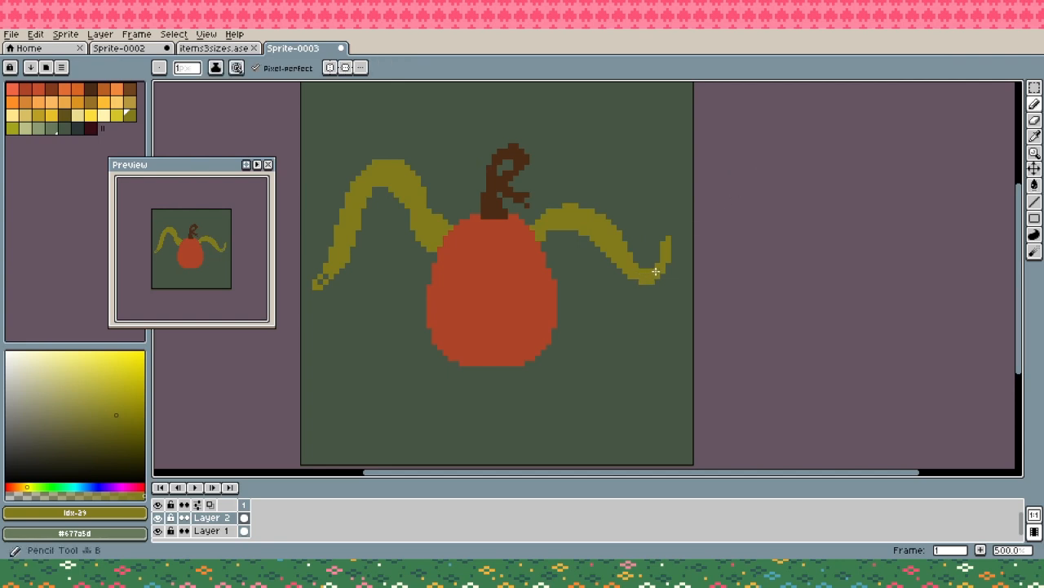
- Fill the gaps in the left vine's tip and extend the right vine's tip into an inward-curling hook
{"action": "key", "text": "e"}
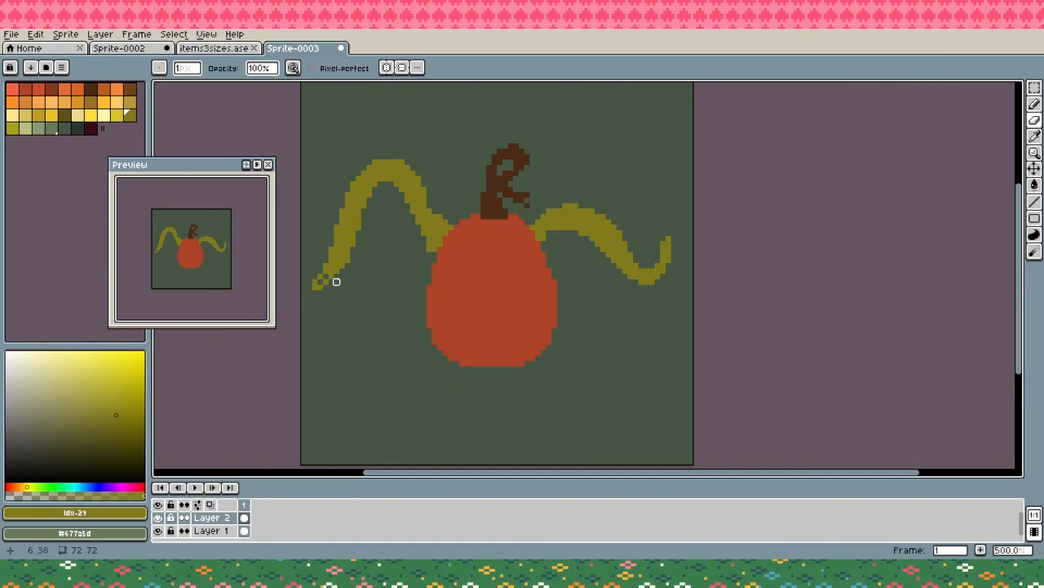
{"action": "key", "text": "b"}
{"action": "left_click_drag", "start_coordinate": [322, 282], "coordinate": [321, 276]}
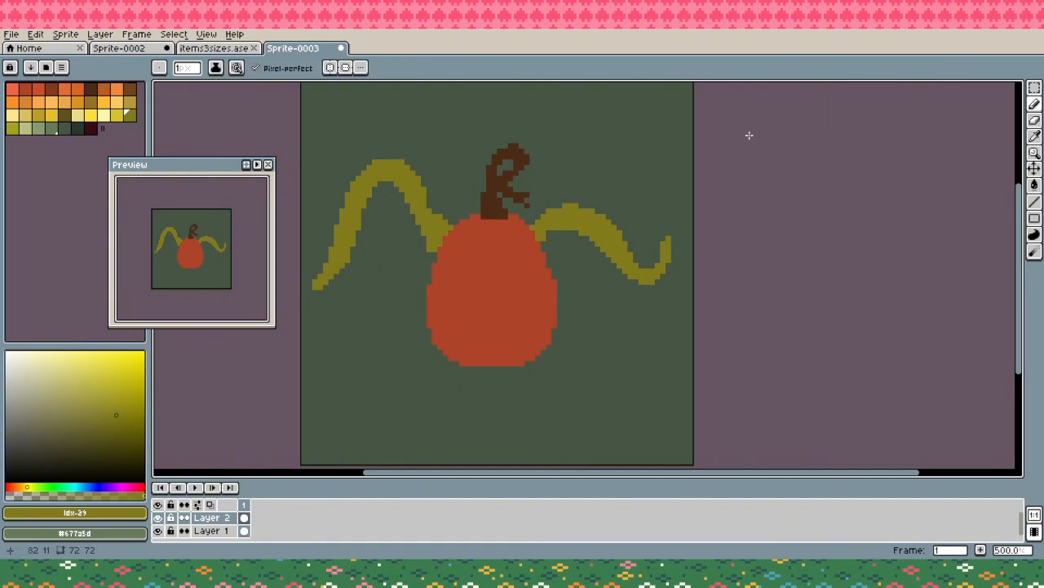
{"action": "mouse_move", "coordinate": [665, 244]}
{"action": "left_mouse_down"}
{"action": "mouse_move", "coordinate": [650, 209]}
{"action": "mouse_move", "coordinate": [668, 237]}
{"action": "left_mouse_up"}
{"action": "left_click", "coordinate": [669, 225]}
- Sketch two tall bent vine legs in olive from the pumpkin's lower sides, each ending in an outward-pointing foot
{"action": "left_click_drag", "start_coordinate": [543, 367], "coordinate": [570, 310]}
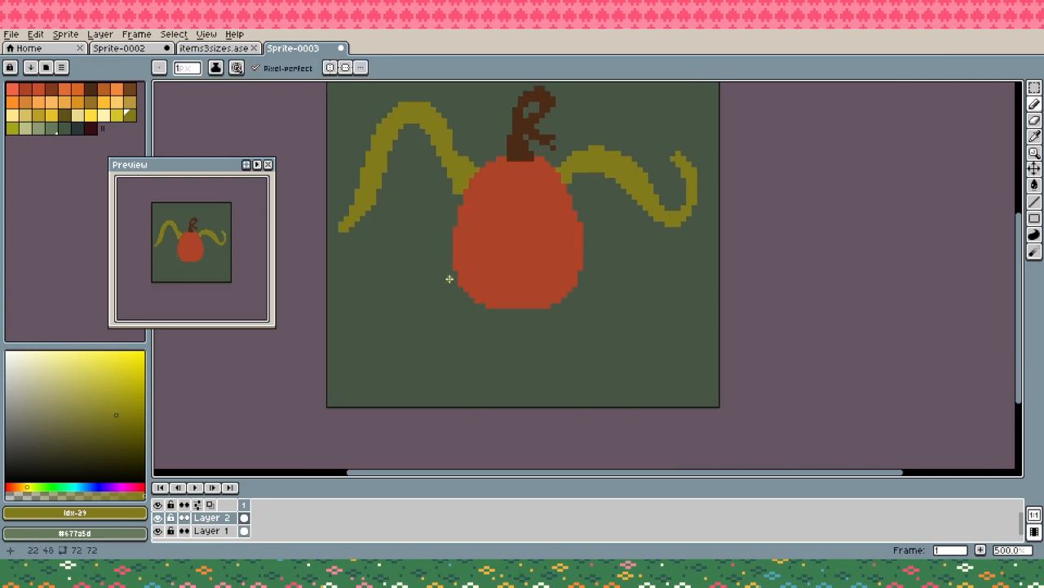
{"action": "mouse_move", "coordinate": [455, 274]}
{"action": "left_mouse_down"}
{"action": "mouse_move", "coordinate": [418, 294]}
{"action": "mouse_move", "coordinate": [414, 237]}
{"action": "mouse_move", "coordinate": [384, 273]}
{"action": "mouse_move", "coordinate": [383, 380]}
{"action": "left_mouse_up"}
{"action": "key", "text": "ctrl+z"}
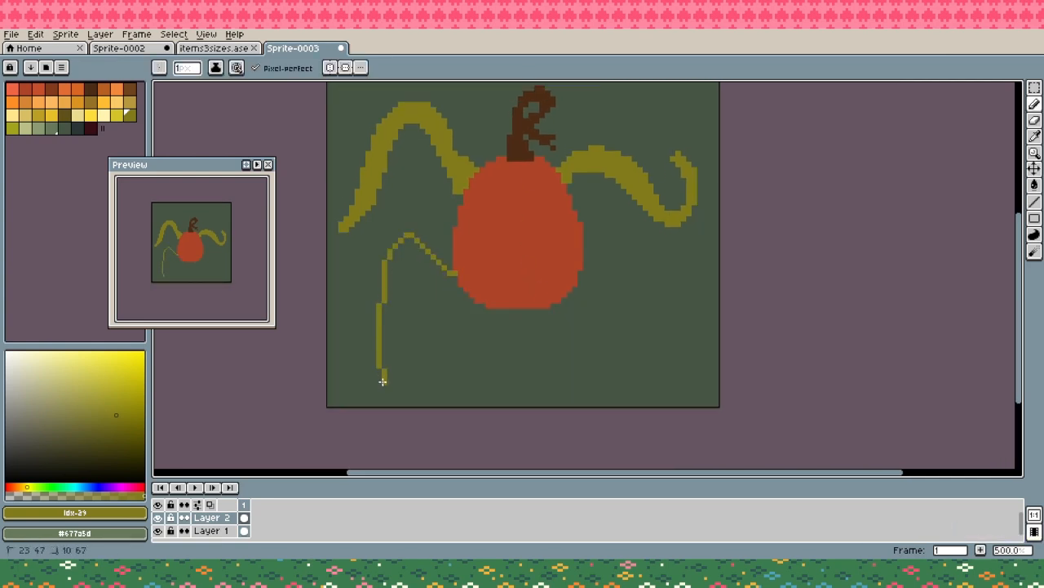
{"action": "mouse_move", "coordinate": [579, 273]}
{"action": "left_mouse_down"}
{"action": "mouse_move", "coordinate": [639, 283]}
{"action": "mouse_move", "coordinate": [633, 350]}
{"action": "left_mouse_up"}
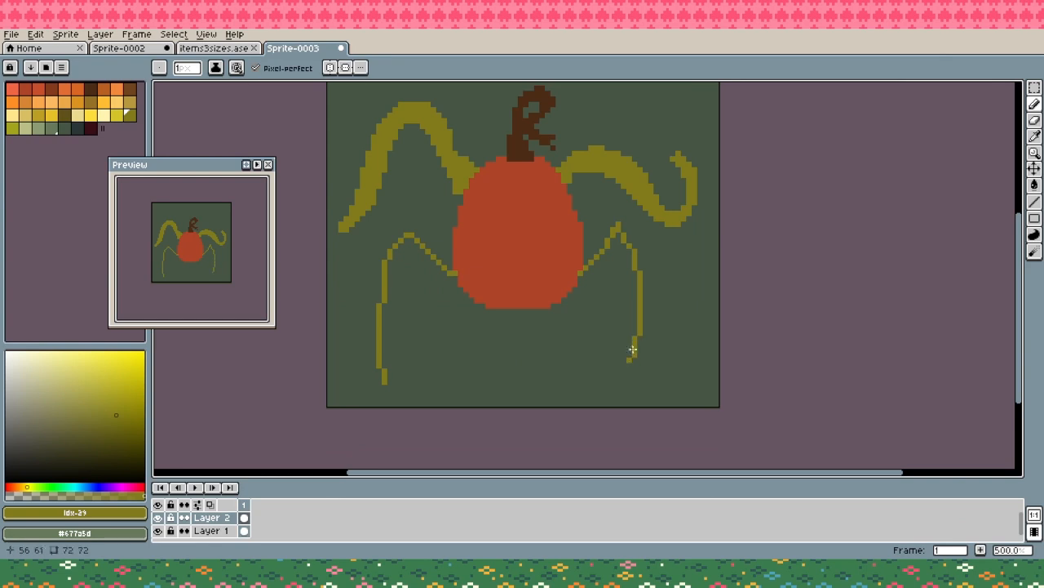
{"action": "mouse_move", "coordinate": [622, 226]}
{"action": "left_mouse_down"}
{"action": "mouse_move", "coordinate": [644, 251]}
{"action": "mouse_move", "coordinate": [650, 322]}
{"action": "mouse_move", "coordinate": [624, 372]}
{"action": "mouse_move", "coordinate": [642, 384]}
{"action": "mouse_move", "coordinate": [637, 361]}
{"action": "mouse_move", "coordinate": [634, 375]}
{"action": "mouse_move", "coordinate": [662, 386]}
{"action": "mouse_move", "coordinate": [633, 375]}
{"action": "left_mouse_up"}
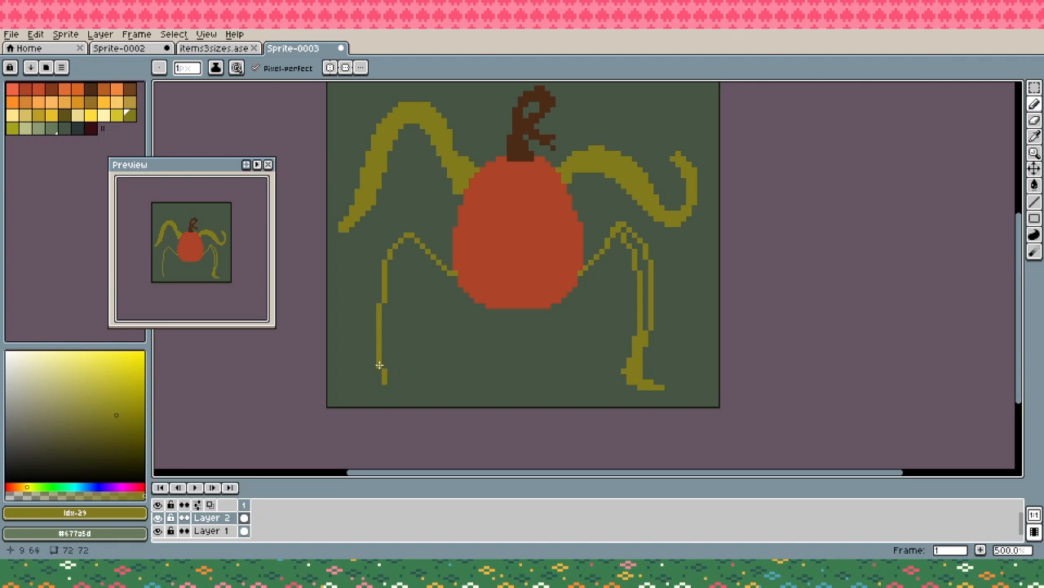
{"action": "mouse_move", "coordinate": [379, 365]}
{"action": "left_mouse_down"}
{"action": "mouse_move", "coordinate": [354, 392]}
{"action": "mouse_move", "coordinate": [390, 384]}
{"action": "mouse_move", "coordinate": [353, 397]}
{"action": "left_mouse_up"}
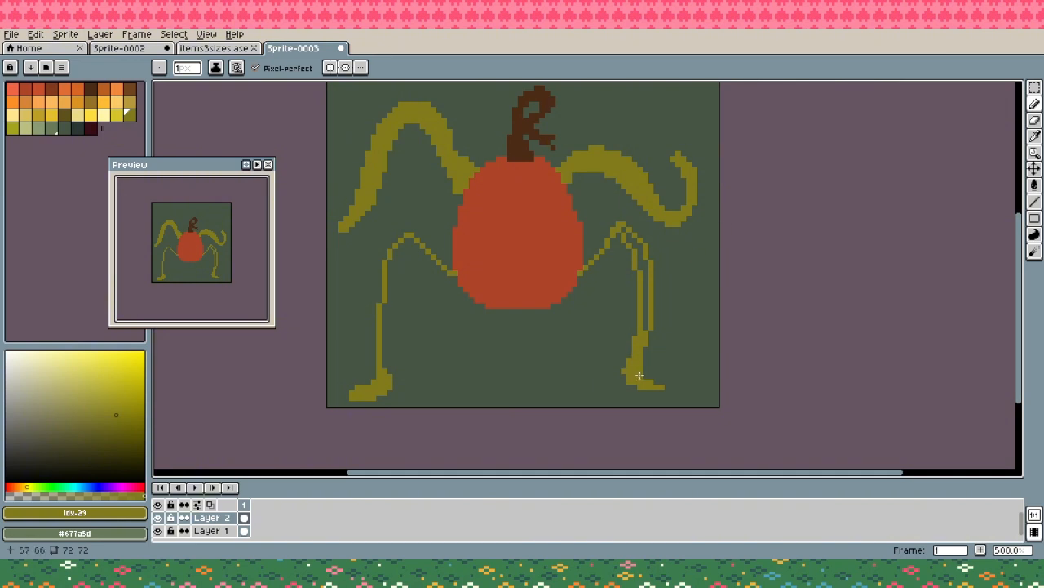
{"action": "left_click_drag", "start_coordinate": [644, 363], "coordinate": [651, 377]}
{"action": "key", "text": "e"}
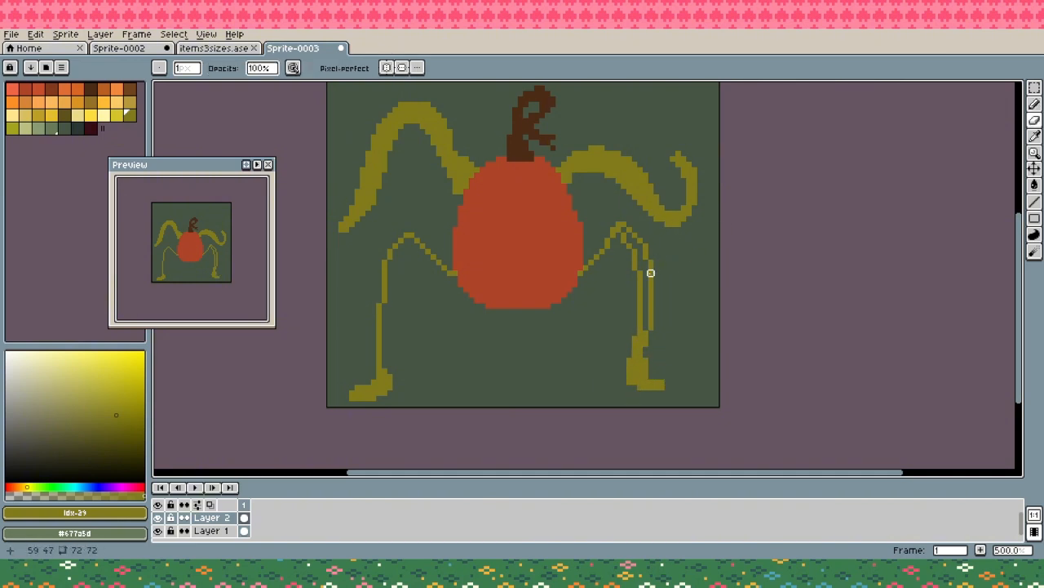
- Thicken both vine legs with a 3 px olive pencil and extend their upper ends into the pumpkin's lower sides
{"action": "key", "text": "b"}
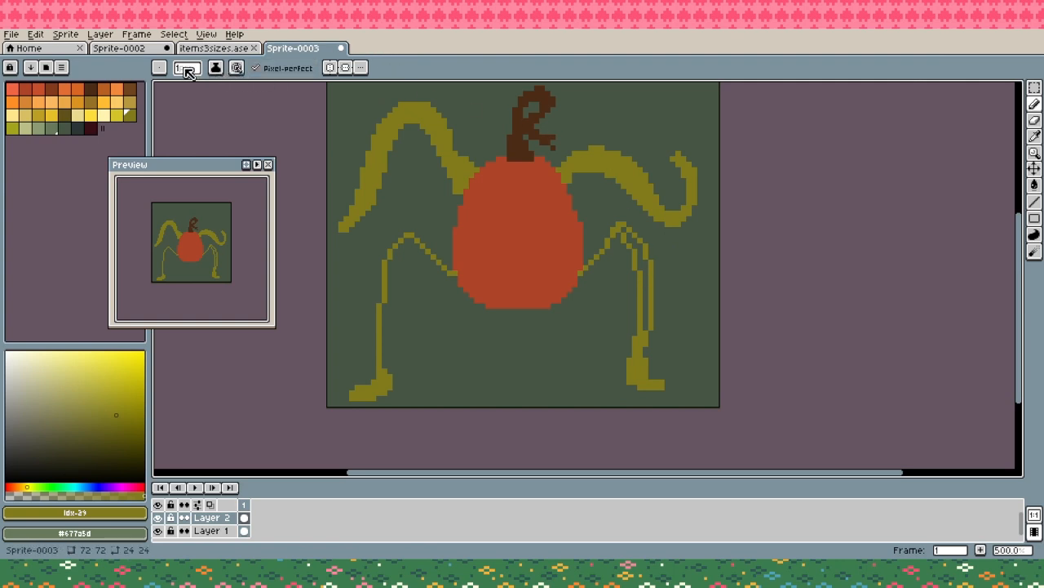
{"action": "left_click_drag", "start_coordinate": [188, 72], "coordinate": [183, 88]}
{"action": "mouse_move", "coordinate": [580, 278]}
{"action": "left_mouse_down"}
{"action": "mouse_move", "coordinate": [621, 231]}
{"action": "mouse_move", "coordinate": [642, 247]}
{"action": "mouse_move", "coordinate": [646, 314]}
{"action": "mouse_move", "coordinate": [631, 242]}
{"action": "mouse_move", "coordinate": [595, 263]}
{"action": "left_mouse_up"}
{"action": "mouse_move", "coordinate": [452, 277]}
{"action": "left_mouse_down"}
{"action": "mouse_move", "coordinate": [402, 237]}
{"action": "mouse_move", "coordinate": [380, 304]}
{"action": "mouse_move", "coordinate": [384, 377]}
{"action": "left_mouse_up"}
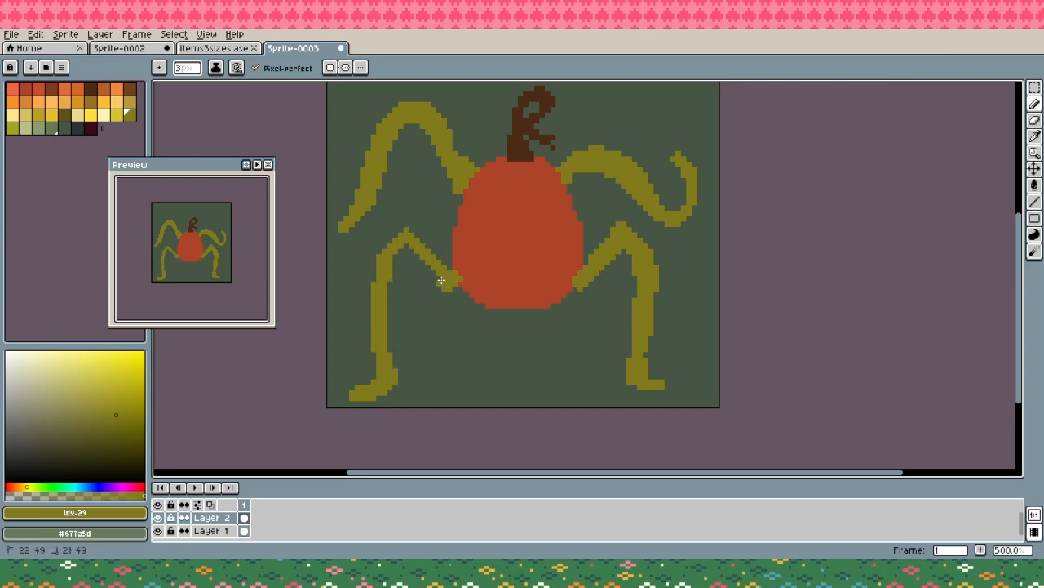
{"action": "mouse_move", "coordinate": [440, 280]}
{"action": "left_mouse_down"}
{"action": "mouse_move", "coordinate": [408, 246]}
{"action": "mouse_move", "coordinate": [392, 252]}
{"action": "left_mouse_up"}
{"action": "key", "text": "e"}
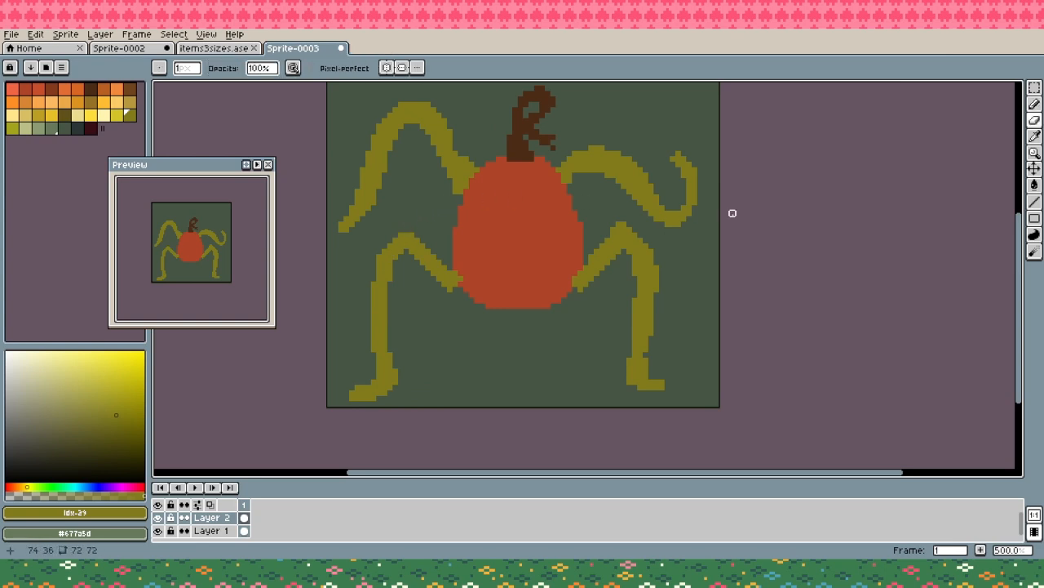
{"action": "key", "text": "b"}
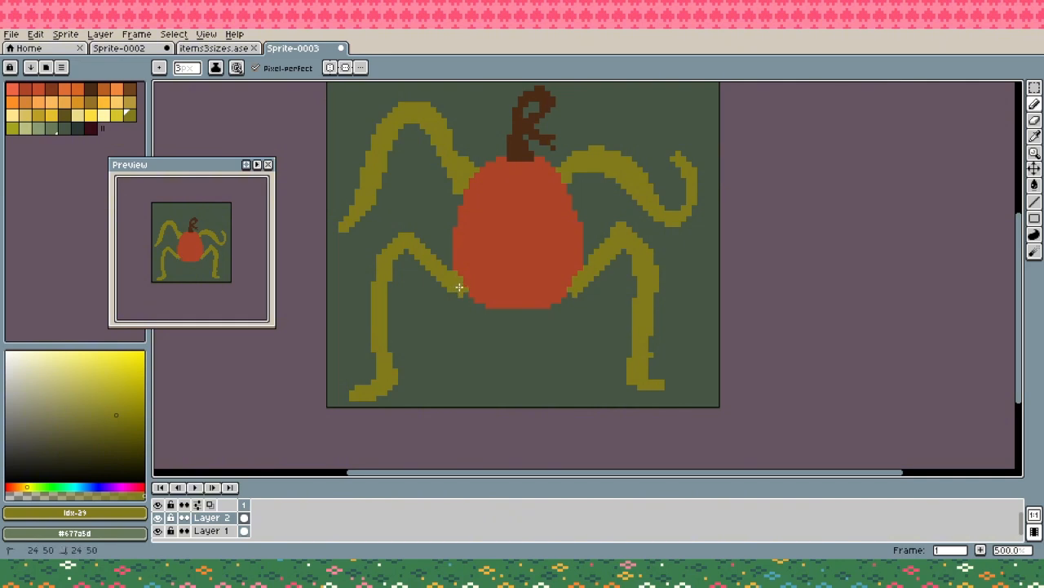
- Slim both vine arms by erasing pixels along their undersides
{"action": "scroll", "coordinate": [718, 299], "scroll_direction": "up", "scroll_amount": 3}
{"action": "key", "text": "e"}
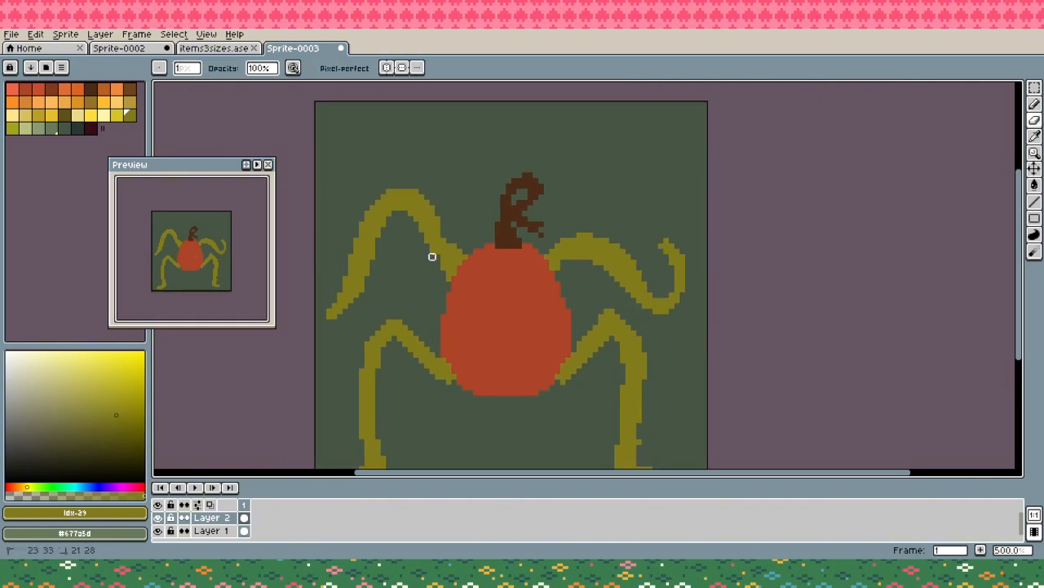
{"action": "mouse_move", "coordinate": [421, 236]}
{"action": "left_mouse_down"}
{"action": "mouse_move", "coordinate": [399, 213]}
{"action": "mouse_move", "coordinate": [415, 278]}
{"action": "mouse_move", "coordinate": [394, 208]}
{"action": "mouse_move", "coordinate": [368, 267]}
{"action": "mouse_move", "coordinate": [432, 213]}
{"action": "mouse_move", "coordinate": [394, 213]}
{"action": "mouse_move", "coordinate": [356, 297]}
{"action": "left_mouse_up"}
{"action": "mouse_move", "coordinate": [564, 267]}
{"action": "left_mouse_down"}
{"action": "mouse_move", "coordinate": [596, 252]}
{"action": "mouse_move", "coordinate": [623, 289]}
{"action": "mouse_move", "coordinate": [655, 235]}
{"action": "mouse_move", "coordinate": [617, 262]}
{"action": "mouse_move", "coordinate": [617, 284]}
{"action": "mouse_move", "coordinate": [584, 257]}
{"action": "mouse_move", "coordinate": [628, 300]}
{"action": "left_mouse_up"}
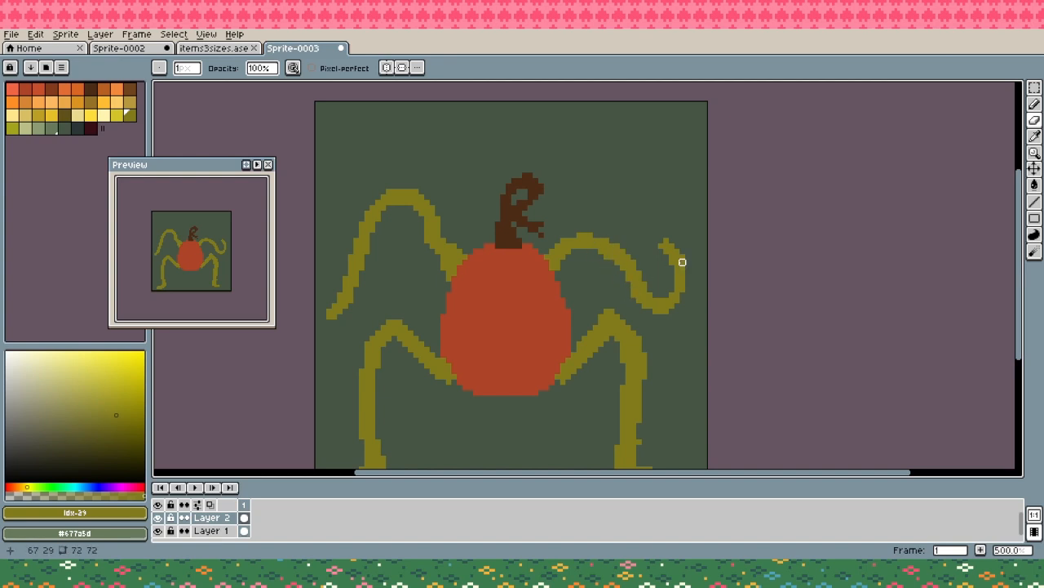
- Thin the left vine arm's arch further and taper its descending end to a narrow tip
{"action": "key", "text": "b"}
{"action": "left_click_drag", "start_coordinate": [719, 372], "coordinate": [723, 299]}
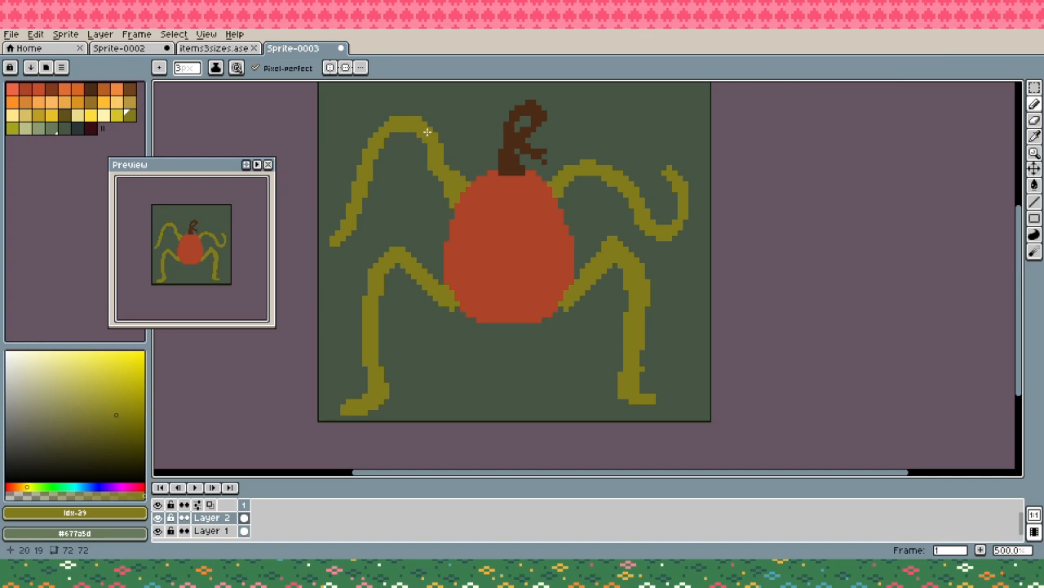
{"action": "key", "text": "e"}
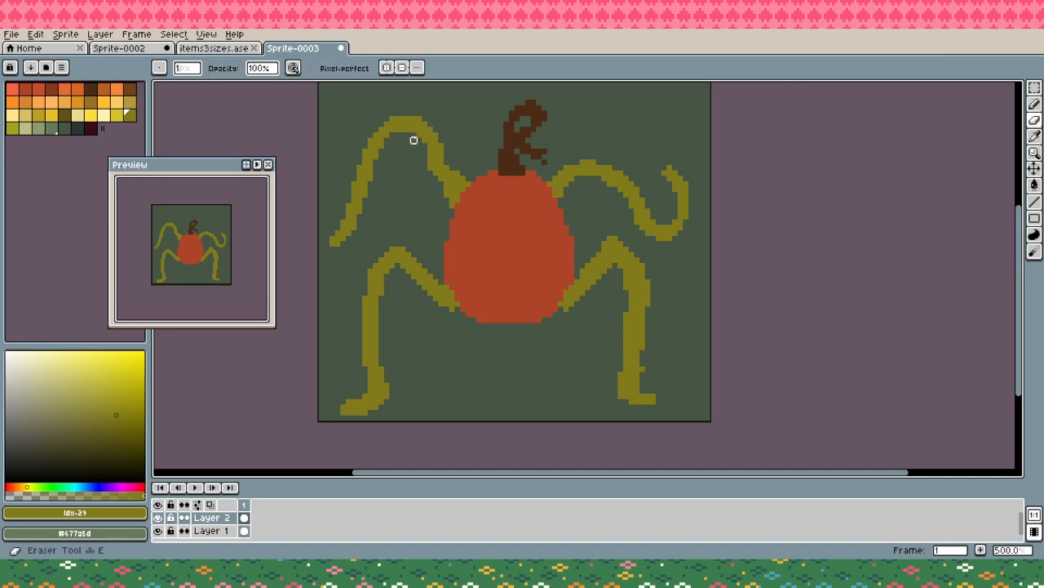
{"action": "left_click_drag", "start_coordinate": [414, 130], "coordinate": [391, 130]}
{"action": "mouse_move", "coordinate": [371, 181]}
{"action": "left_mouse_down"}
{"action": "mouse_move", "coordinate": [364, 190]}
{"action": "mouse_move", "coordinate": [371, 168]}
{"action": "mouse_move", "coordinate": [359, 168]}
{"action": "left_mouse_up"}
{"action": "key", "text": "b"}
{"action": "key", "text": "ctrl+z"}
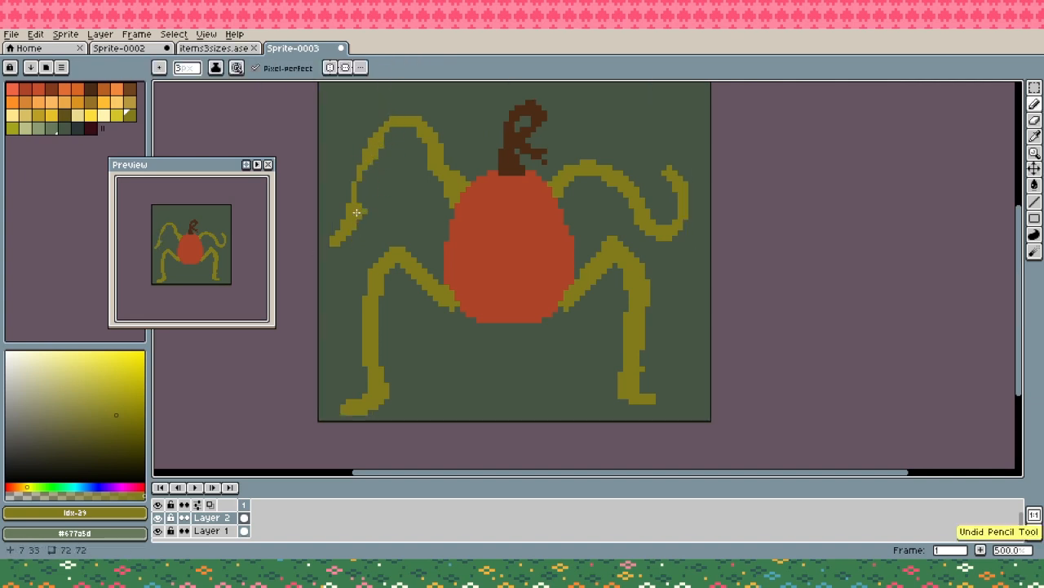
{"action": "key", "text": "e"}
{"action": "left_click_drag", "start_coordinate": [356, 215], "coordinate": [337, 243]}
{"action": "key", "text": "b"}
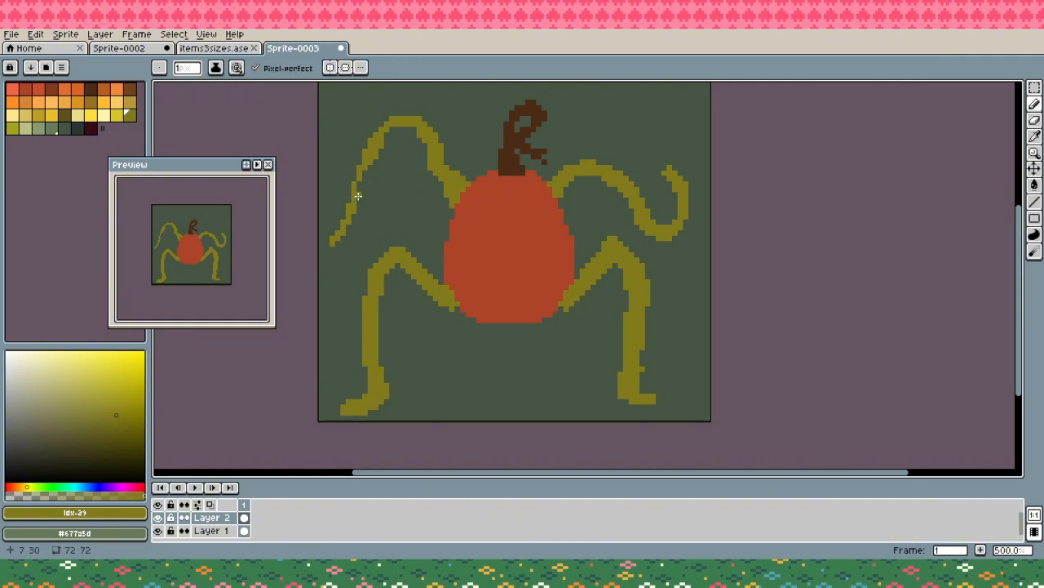
- Trim the left arm near the pumpkin, then thin the right arm's underside and the inside of its hook
{"action": "key", "text": "e"}
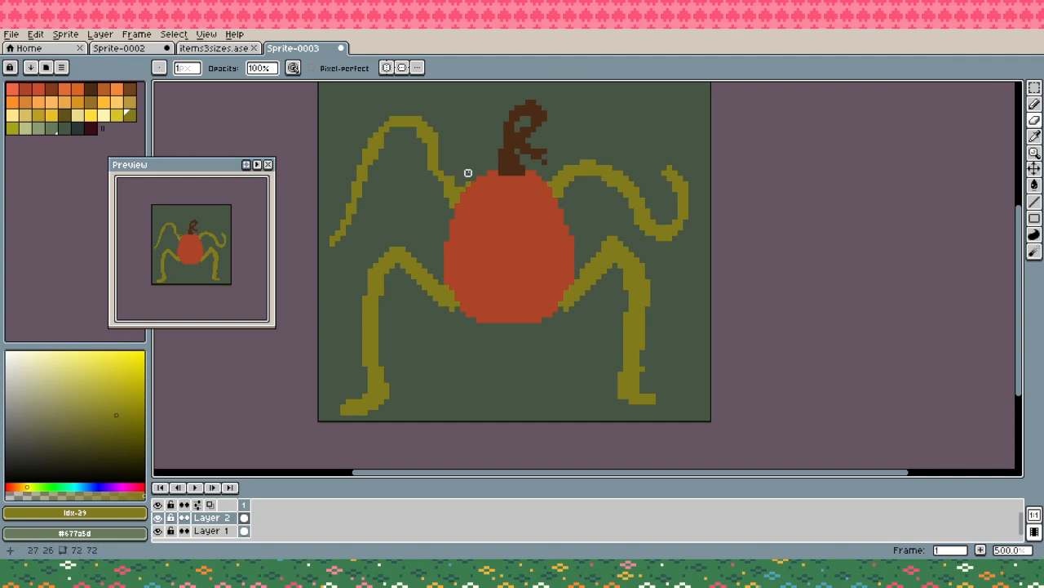
{"action": "left_click_drag", "start_coordinate": [564, 182], "coordinate": [609, 183]}
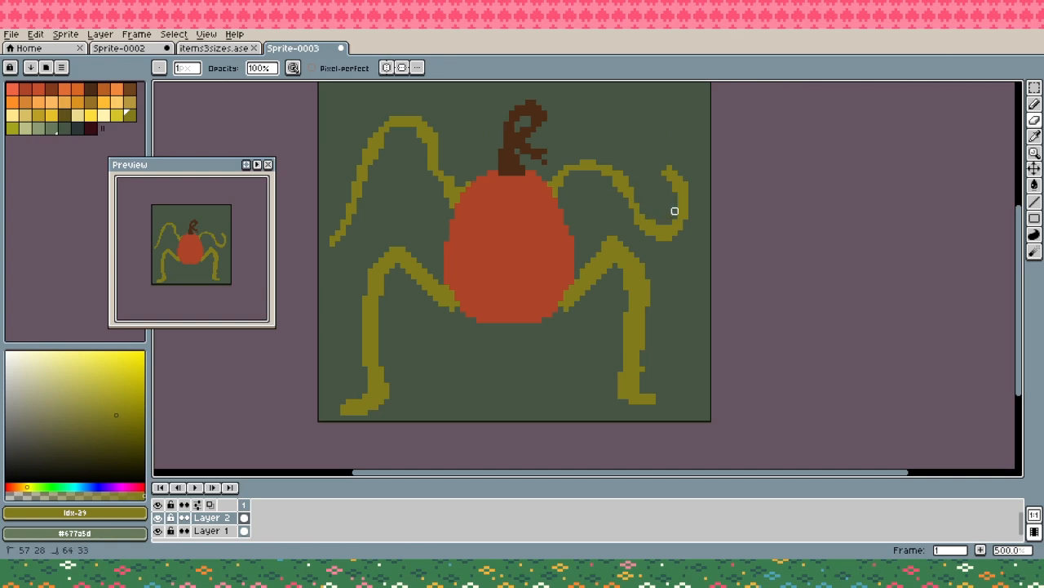
{"action": "left_click_drag", "start_coordinate": [676, 179], "coordinate": [675, 209]}
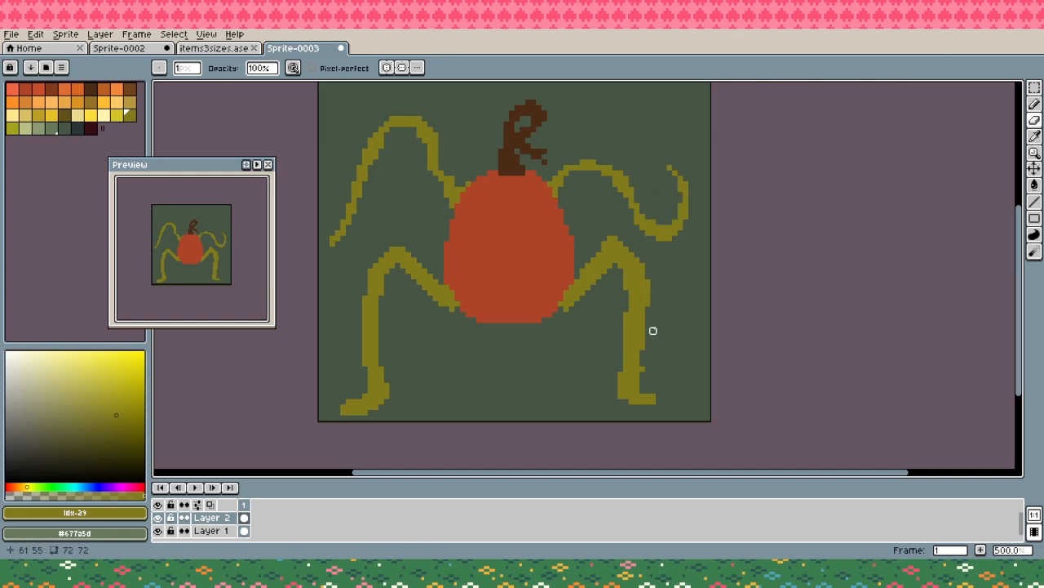
- Erase both vine legs with an 11 px eraser, leaving only short stubs beside the pumpkin
{"action": "mouse_move", "coordinate": [604, 233]}
{"action": "left_mouse_down"}
{"action": "mouse_move", "coordinate": [617, 231]}
{"action": "mouse_move", "coordinate": [592, 285]}
{"action": "mouse_move", "coordinate": [653, 255]}
{"action": "mouse_move", "coordinate": [608, 326]}
{"action": "mouse_move", "coordinate": [632, 326]}
{"action": "left_mouse_up"}
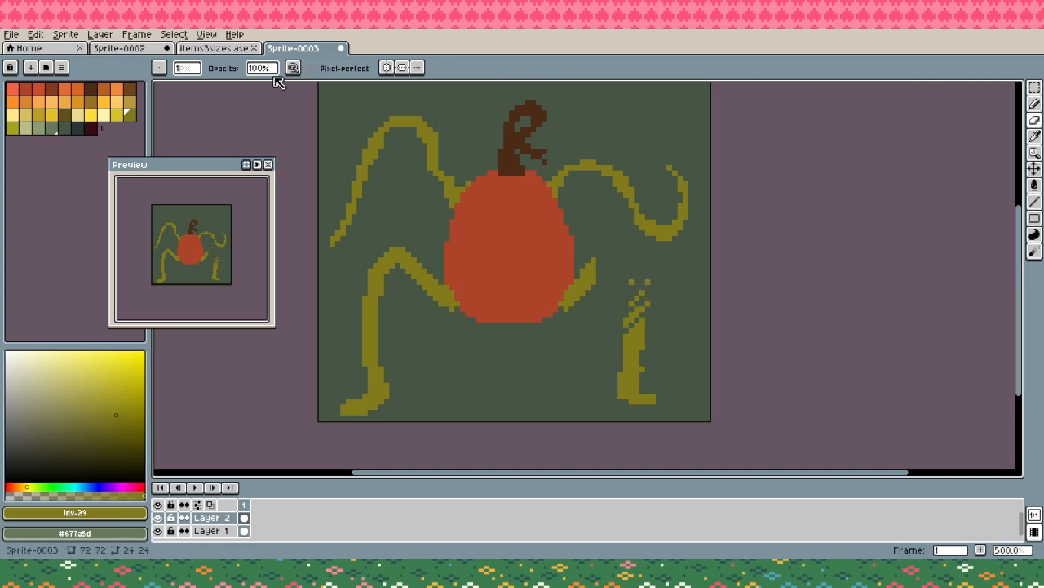
{"action": "left_click_drag", "start_coordinate": [190, 71], "coordinate": [196, 85]}
{"action": "left_click_drag", "start_coordinate": [642, 287], "coordinate": [635, 384]}
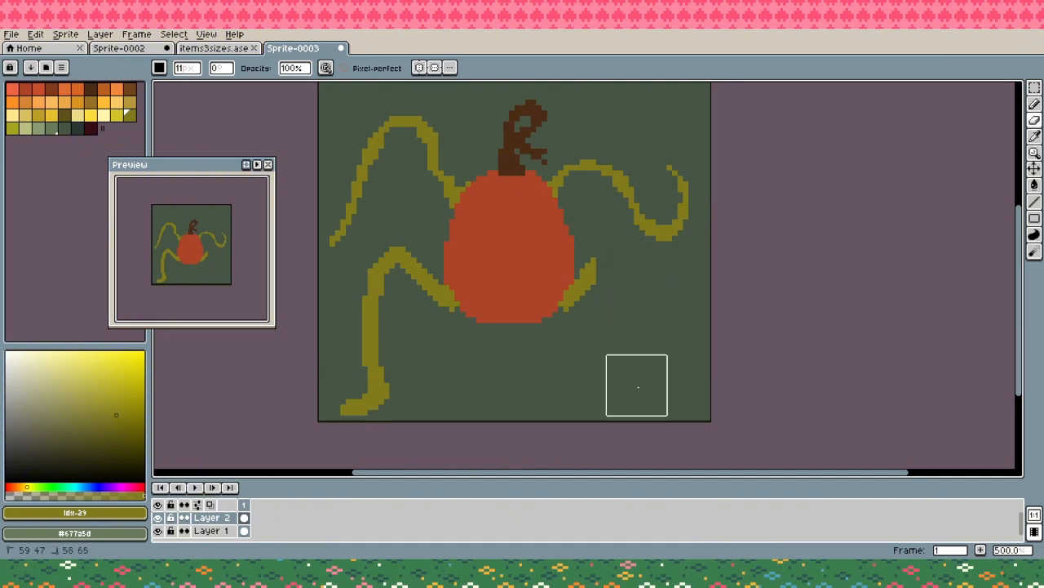
{"action": "left_click_drag", "start_coordinate": [387, 275], "coordinate": [364, 433]}
- Outline a winding left vine leg with a pointed foot from the left stub, fill it with olive and close the gaps
{"action": "key", "text": "b"}
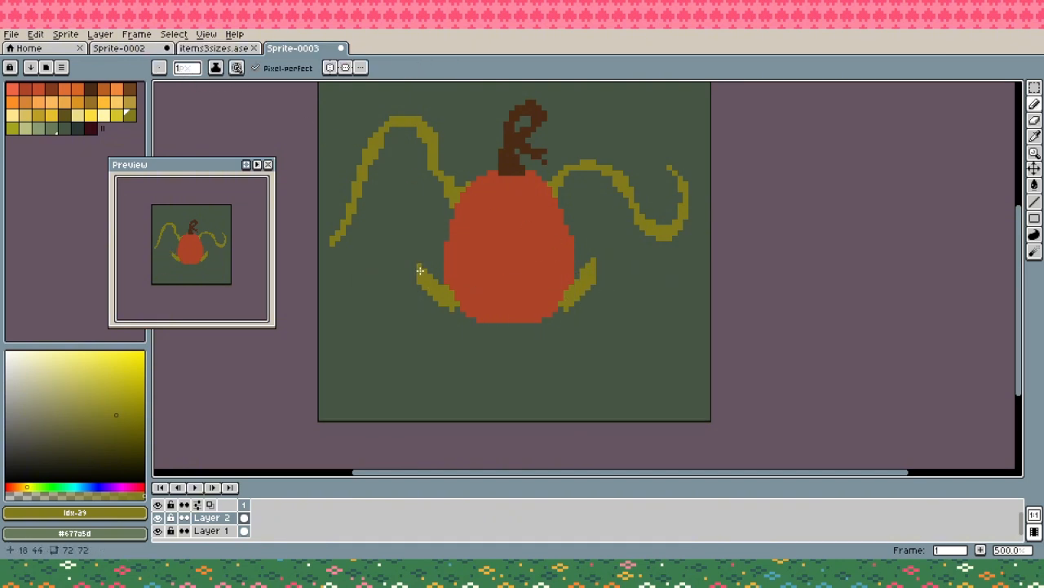
{"action": "mouse_move", "coordinate": [419, 271]}
{"action": "left_mouse_down"}
{"action": "mouse_move", "coordinate": [367, 400]}
{"action": "mouse_move", "coordinate": [391, 276]}
{"action": "mouse_move", "coordinate": [383, 341]}
{"action": "mouse_move", "coordinate": [436, 401]}
{"action": "mouse_move", "coordinate": [420, 417]}
{"action": "mouse_move", "coordinate": [390, 406]}
{"action": "mouse_move", "coordinate": [424, 400]}
{"action": "mouse_move", "coordinate": [399, 371]}
{"action": "mouse_move", "coordinate": [411, 279]}
{"action": "mouse_move", "coordinate": [424, 291]}
{"action": "mouse_move", "coordinate": [407, 353]}
{"action": "mouse_move", "coordinate": [394, 334]}
{"action": "mouse_move", "coordinate": [423, 287]}
{"action": "left_mouse_up"}
{"action": "key", "text": "ctrl+z"}
{"action": "key", "text": "g"}
{"action": "left_click", "coordinate": [397, 290]}
{"action": "left_click", "coordinate": [416, 381]}
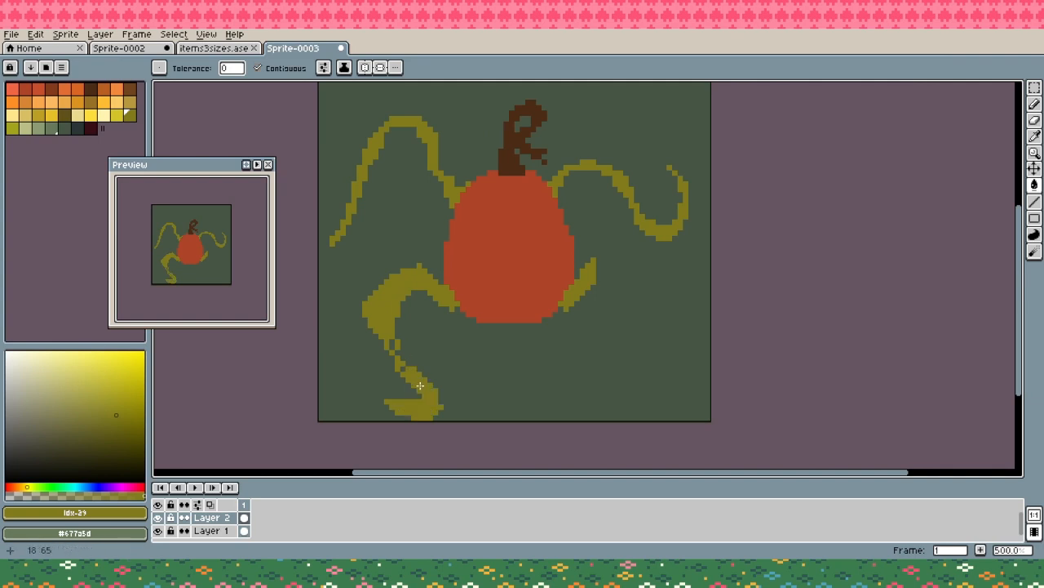
{"action": "key", "text": "b"}
{"action": "mouse_move", "coordinate": [400, 355]}
{"action": "left_mouse_down"}
{"action": "mouse_move", "coordinate": [390, 328]}
{"action": "mouse_move", "coordinate": [395, 356]}
{"action": "left_mouse_up"}
- Slim the left vine leg along its inner edge with a 1 px eraser and smooth its bend
{"action": "key", "text": "e"}
{"action": "left_click", "coordinate": [403, 335]}
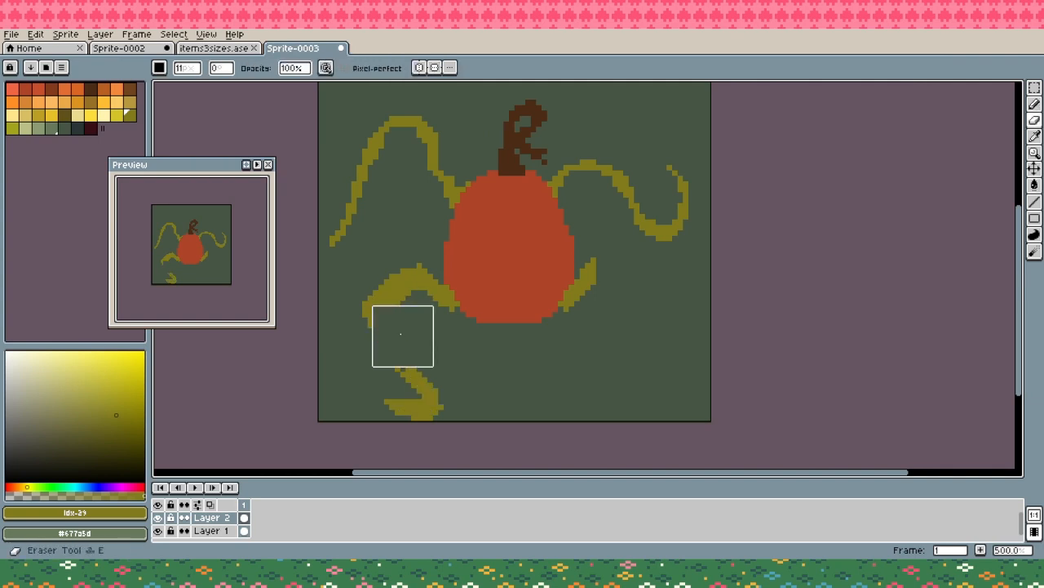
{"action": "key", "text": "ctrl+z"}
{"action": "left_click_drag", "start_coordinate": [193, 70], "coordinate": [174, 86]}
{"action": "left_click_drag", "start_coordinate": [184, 158], "coordinate": [186, 163]}
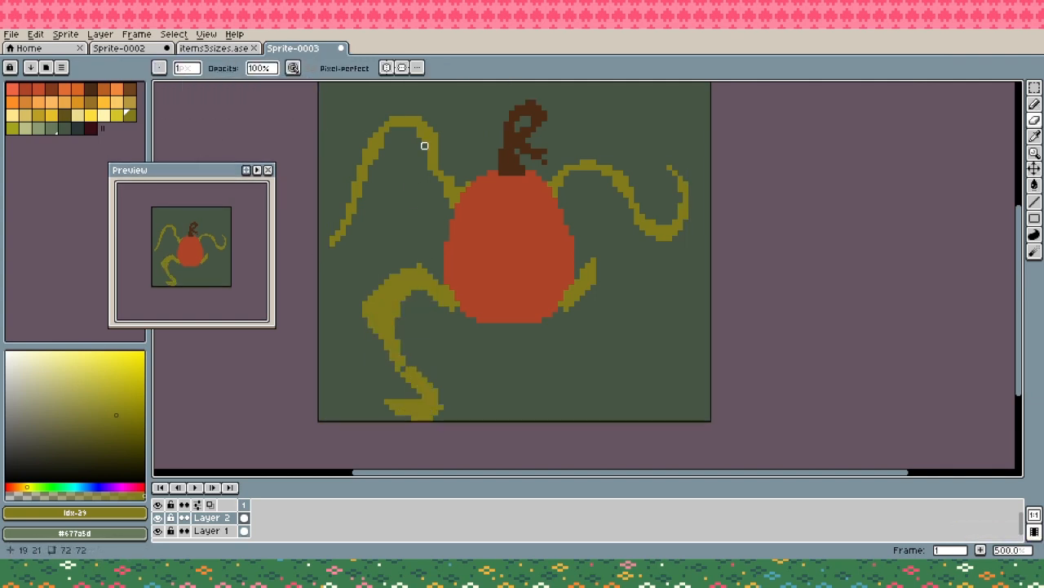
{"action": "mouse_move", "coordinate": [393, 325]}
{"action": "left_mouse_down"}
{"action": "mouse_move", "coordinate": [403, 293]}
{"action": "mouse_move", "coordinate": [397, 324]}
{"action": "mouse_move", "coordinate": [403, 309]}
{"action": "mouse_move", "coordinate": [392, 304]}
{"action": "mouse_move", "coordinate": [414, 287]}
{"action": "mouse_move", "coordinate": [392, 287]}
{"action": "mouse_move", "coordinate": [392, 309]}
{"action": "mouse_move", "coordinate": [424, 369]}
{"action": "mouse_move", "coordinate": [403, 363]}
{"action": "mouse_move", "coordinate": [435, 390]}
{"action": "mouse_move", "coordinate": [420, 363]}
{"action": "left_mouse_up"}
{"action": "key", "text": "b"}
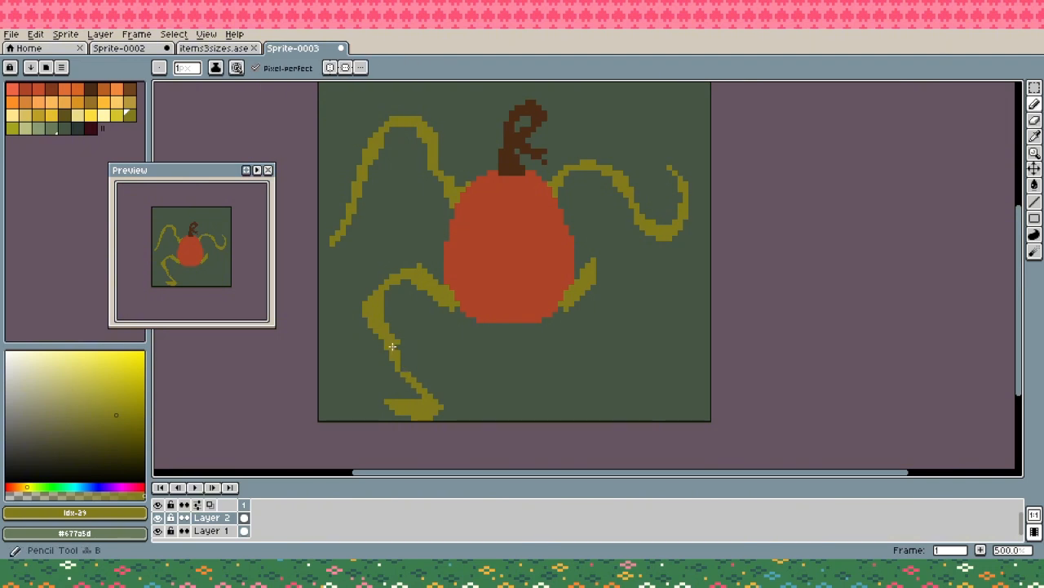
- Shorten the right leg stub and outline an S-shaped vine leg with an upward-curling tip from it in olive
{"action": "key", "text": "e"}
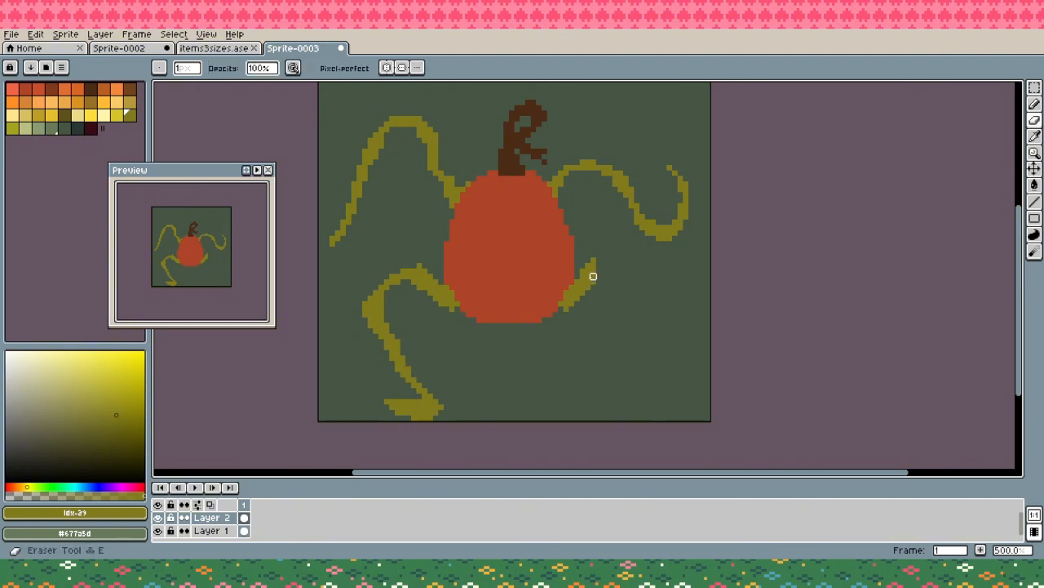
{"action": "mouse_move", "coordinate": [590, 270]}
{"action": "left_mouse_down"}
{"action": "mouse_move", "coordinate": [614, 309]}
{"action": "mouse_move", "coordinate": [608, 338]}
{"action": "mouse_move", "coordinate": [568, 379]}
{"action": "mouse_move", "coordinate": [576, 398]}
{"action": "mouse_move", "coordinate": [627, 391]}
{"action": "mouse_move", "coordinate": [637, 402]}
{"action": "mouse_move", "coordinate": [580, 401]}
{"action": "left_mouse_up"}
{"action": "key", "text": "b"}
{"action": "key", "text": "ctrl+z"}
{"action": "key", "text": "v"}
{"action": "key", "text": "b"}
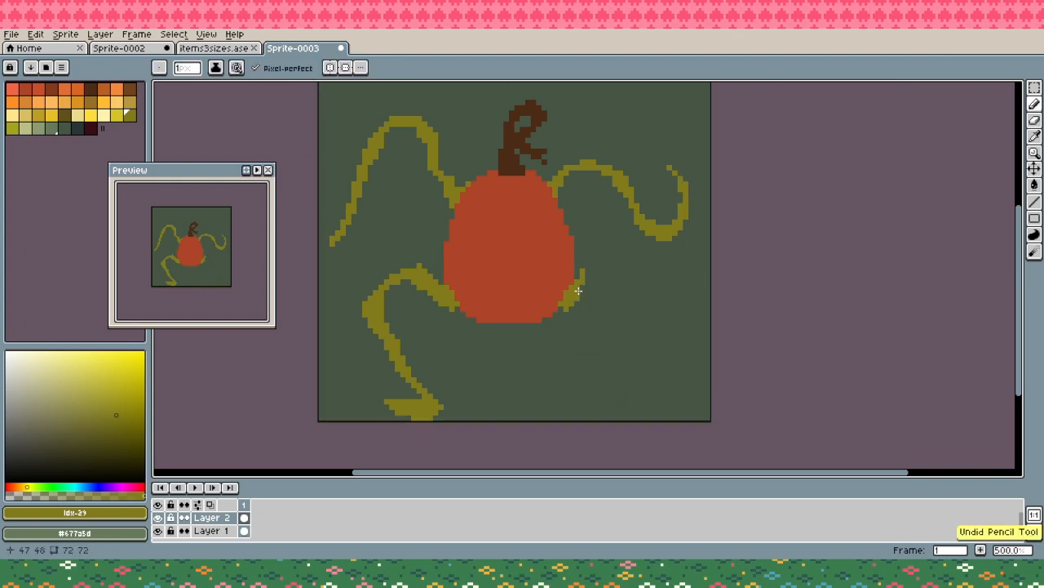
{"action": "mouse_move", "coordinate": [583, 279]}
{"action": "left_mouse_down"}
{"action": "mouse_move", "coordinate": [610, 279]}
{"action": "mouse_move", "coordinate": [585, 365]}
{"action": "mouse_move", "coordinate": [557, 401]}
{"action": "mouse_move", "coordinate": [620, 395]}
{"action": "mouse_move", "coordinate": [627, 350]}
{"action": "mouse_move", "coordinate": [639, 343]}
{"action": "mouse_move", "coordinate": [633, 406]}
{"action": "mouse_move", "coordinate": [588, 420]}
{"action": "mouse_move", "coordinate": [552, 384]}
{"action": "mouse_move", "coordinate": [606, 284]}
{"action": "left_mouse_up"}
- Fill the outlined right vine leg with olive and tidy its edge
{"action": "key", "text": "g"}
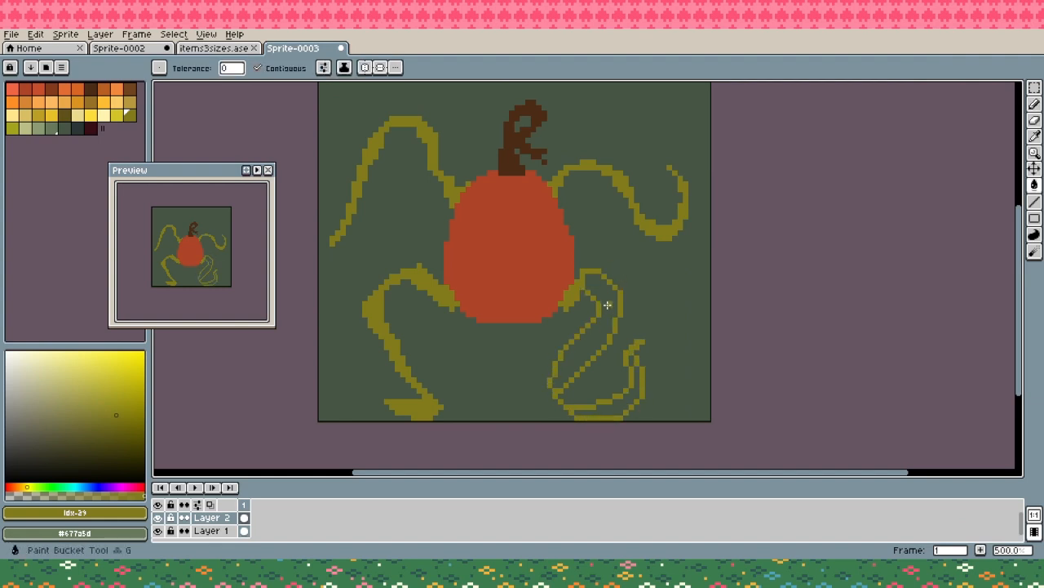
{"action": "left_click", "coordinate": [591, 327]}
{"action": "left_click", "coordinate": [614, 405]}
{"action": "key", "text": "b"}
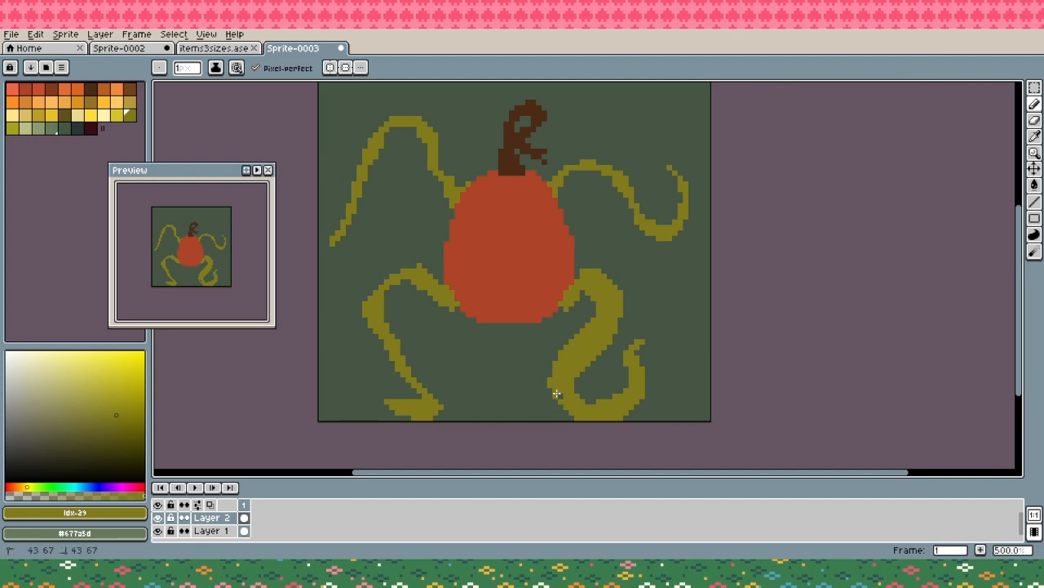
- Slim the right vine leg by erasing along its middle bend and the inside of its lower curl
{"action": "key", "text": "e"}
{"action": "mouse_move", "coordinate": [588, 369]}
{"action": "left_mouse_down"}
{"action": "mouse_move", "coordinate": [601, 334]}
{"action": "mouse_move", "coordinate": [569, 373]}
{"action": "mouse_move", "coordinate": [599, 343]}
{"action": "mouse_move", "coordinate": [598, 357]}
{"action": "left_mouse_up"}
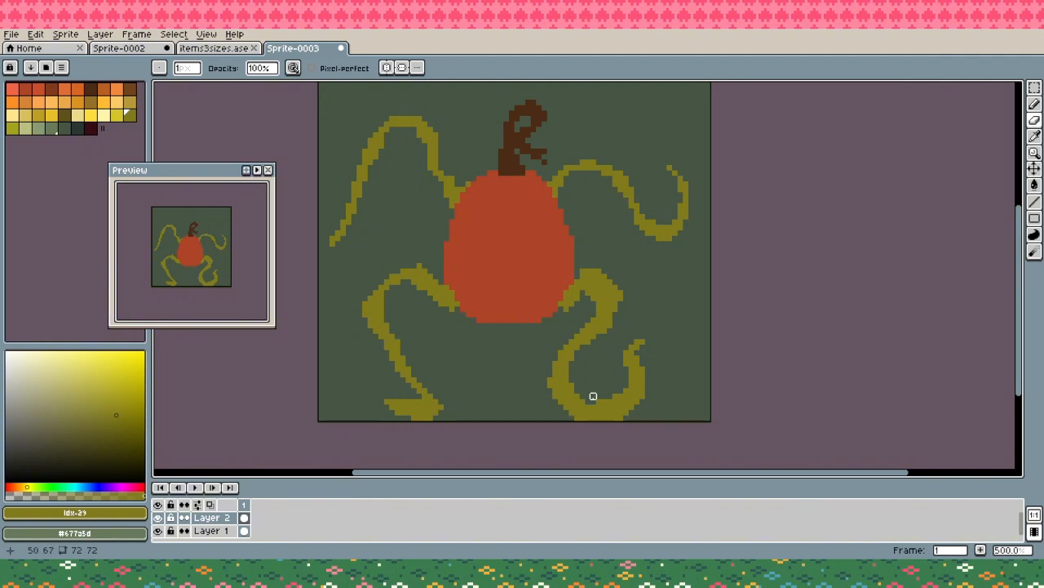
{"action": "mouse_move", "coordinate": [594, 396]}
{"action": "left_mouse_down"}
{"action": "mouse_move", "coordinate": [625, 382]}
{"action": "mouse_move", "coordinate": [592, 405]}
{"action": "mouse_move", "coordinate": [568, 389]}
{"action": "mouse_move", "coordinate": [620, 385]}
{"action": "mouse_move", "coordinate": [576, 414]}
{"action": "mouse_move", "coordinate": [593, 421]}
{"action": "mouse_move", "coordinate": [620, 402]}
{"action": "mouse_move", "coordinate": [576, 410]}
{"action": "mouse_move", "coordinate": [617, 406]}
{"action": "left_mouse_up"}
{"action": "key", "text": "b"}
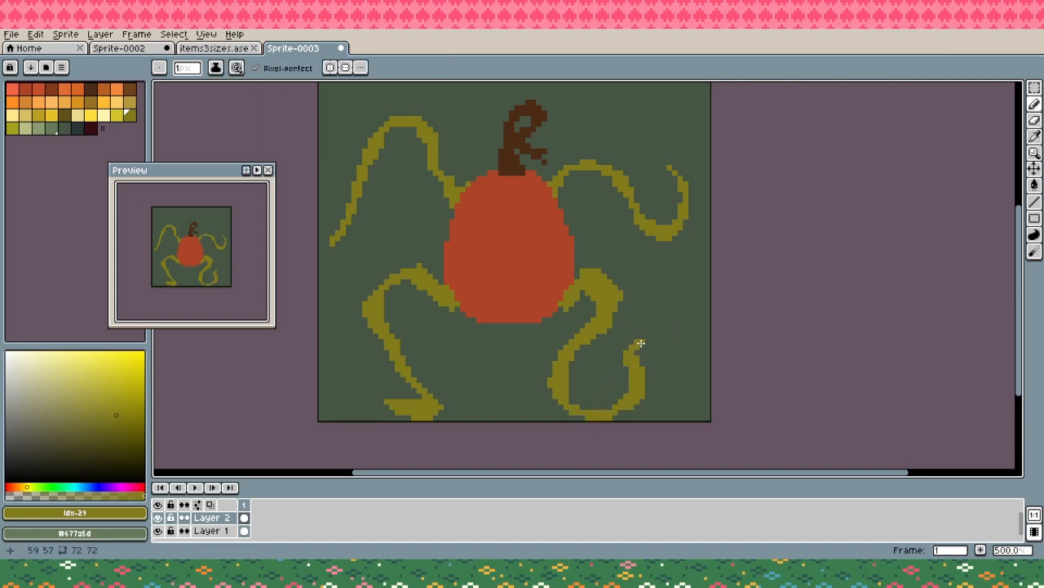
{"action": "left_click_drag", "start_coordinate": [640, 343], "coordinate": [652, 348]}
- Reshape the left leg's pointed foot into a narrow, rounded curl and trim the leg's inner edge
{"action": "key", "text": "e"}
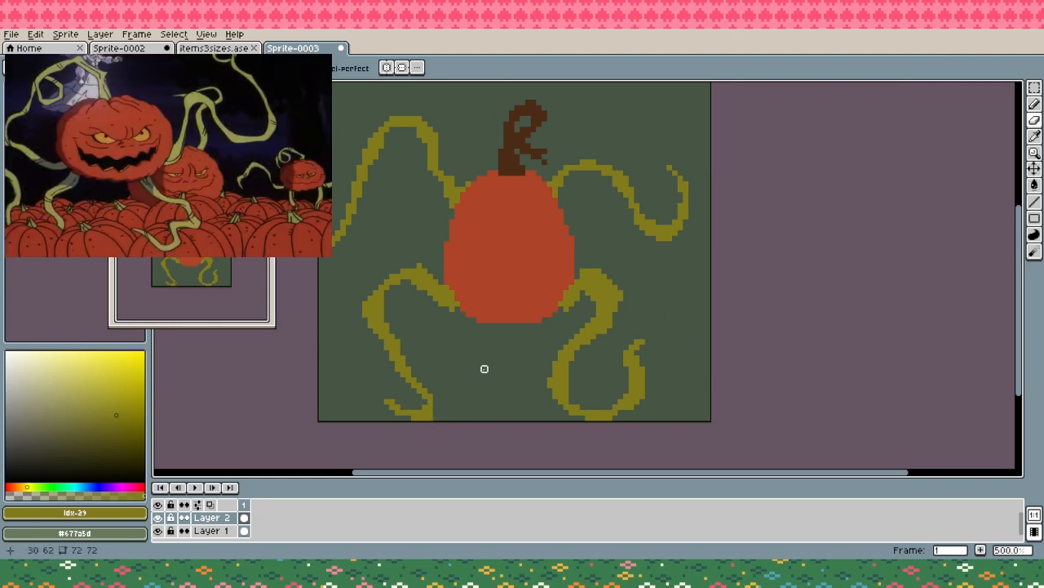
{"action": "key", "text": "b"}
{"action": "left_click_drag", "start_coordinate": [435, 403], "coordinate": [434, 413]}
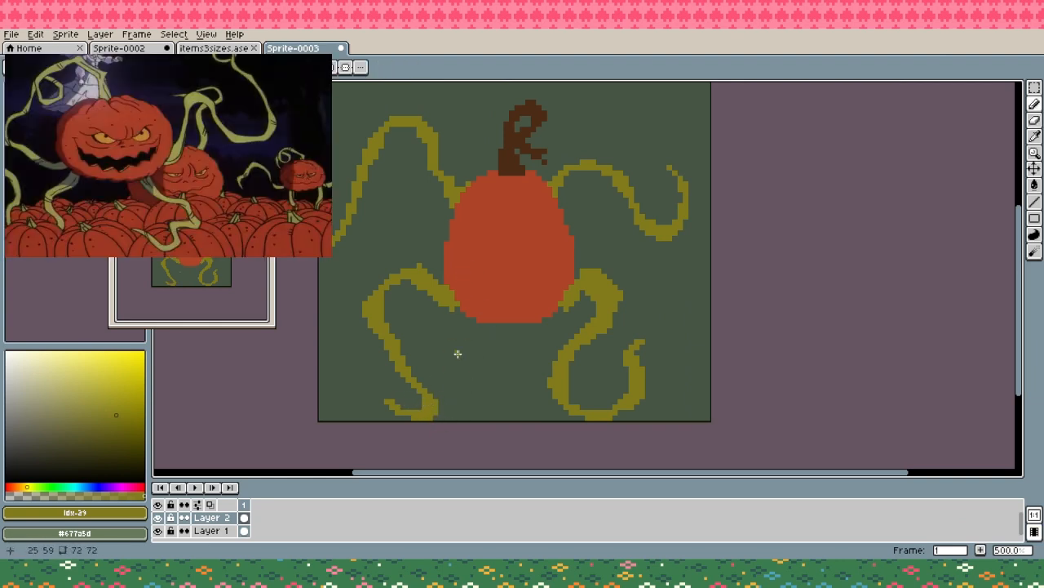
{"action": "key", "text": "e"}
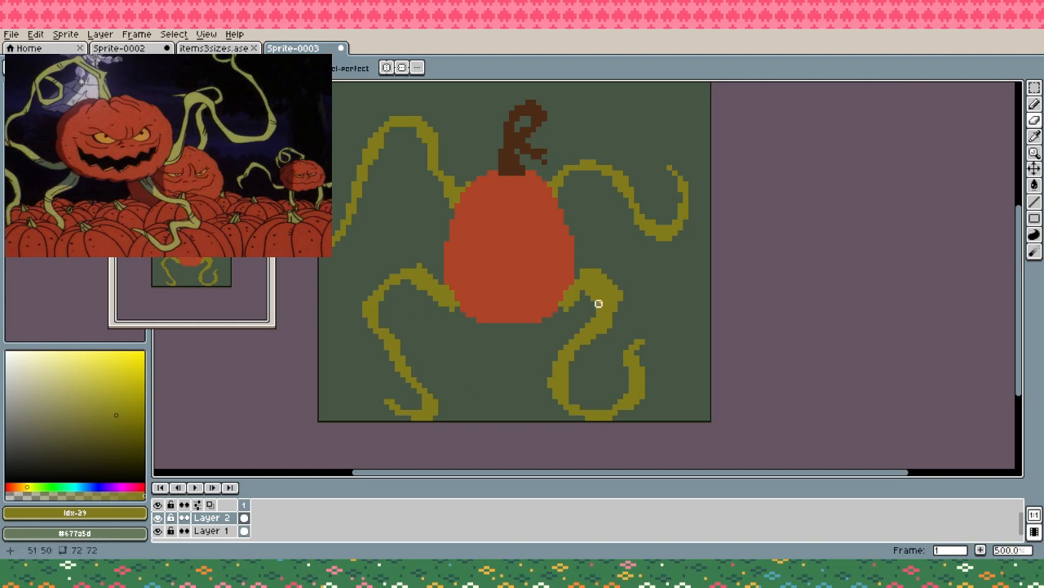
- Extend the right arm's tip upward in an S-curve and hook the left arm's lower tip back toward the pumpkin, in olive
{"action": "key", "text": "b"}
{"action": "left_click", "coordinate": [413, 266]}
{"action": "key", "text": "space"}
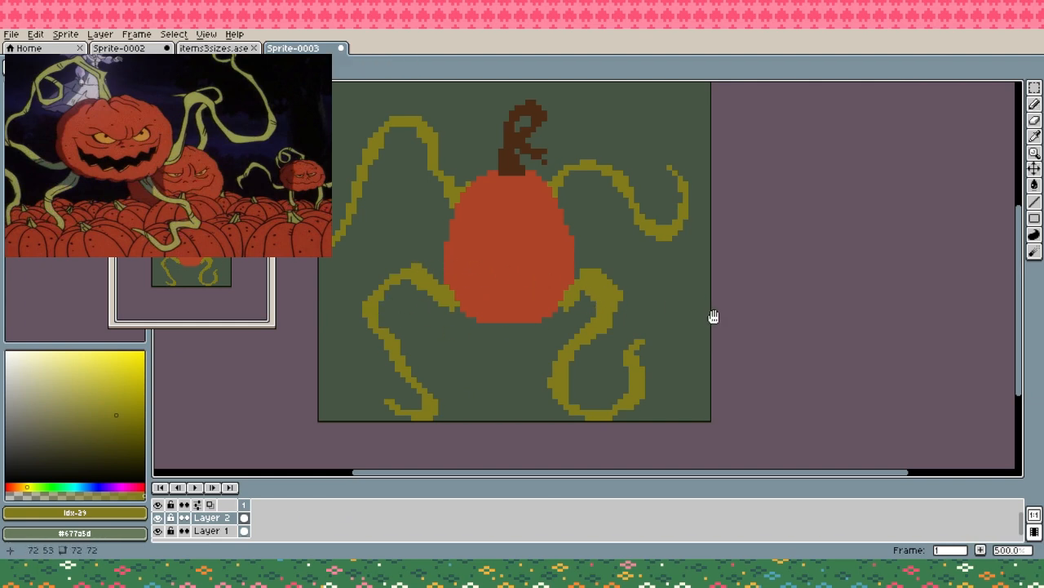
{"action": "left_click_drag", "start_coordinate": [713, 317], "coordinate": [706, 328]}
{"action": "mouse_move", "coordinate": [666, 196]}
{"action": "left_mouse_down"}
{"action": "mouse_move", "coordinate": [652, 126]}
{"action": "mouse_move", "coordinate": [641, 167]}
{"action": "mouse_move", "coordinate": [670, 190]}
{"action": "mouse_move", "coordinate": [681, 214]}
{"action": "left_mouse_up"}
{"action": "left_click_drag", "start_coordinate": [639, 169], "coordinate": [660, 192]}
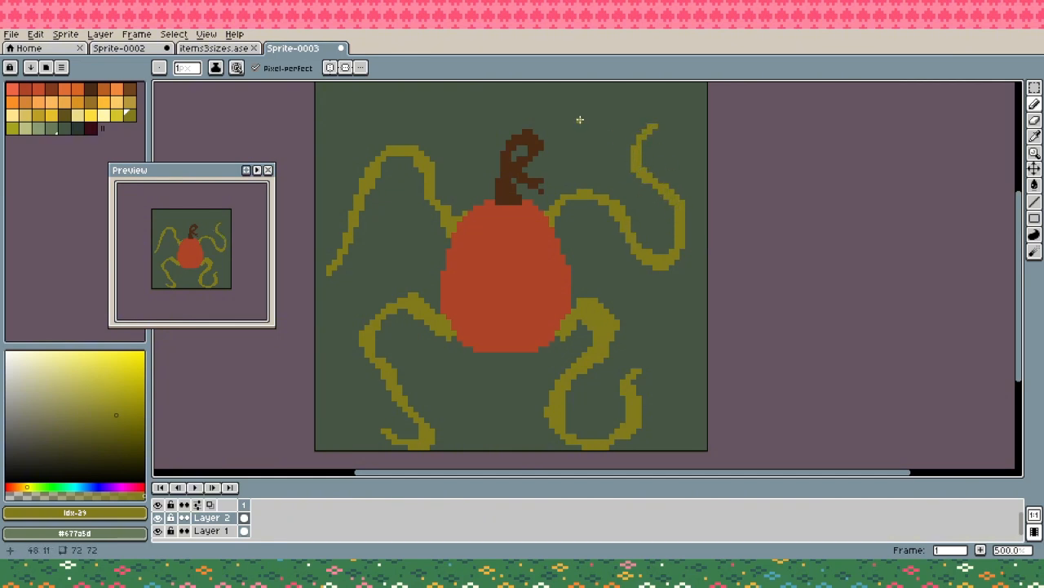
{"action": "mouse_move", "coordinate": [339, 268]}
{"action": "left_mouse_down"}
{"action": "mouse_move", "coordinate": [353, 301]}
{"action": "mouse_move", "coordinate": [372, 281]}
{"action": "mouse_move", "coordinate": [332, 291]}
{"action": "mouse_move", "coordinate": [343, 253]}
{"action": "mouse_move", "coordinate": [333, 276]}
{"action": "left_mouse_up"}
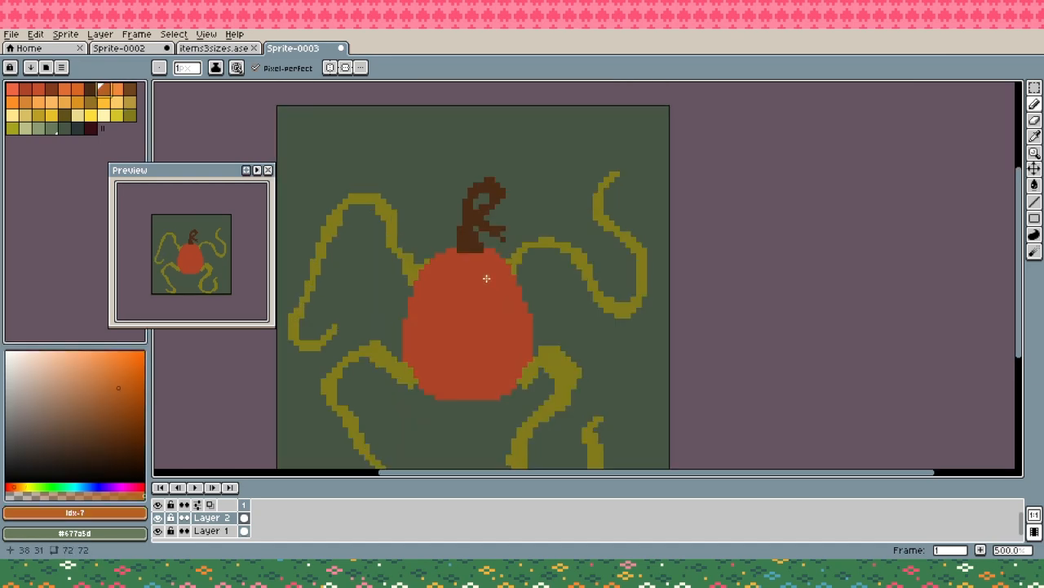
- Draw two slanted, evil-looking eyes in bright yellow (palette index 26) on the pumpkin, the right one larger
{"action": "left_click_drag", "start_coordinate": [487, 271], "coordinate": [501, 327]}
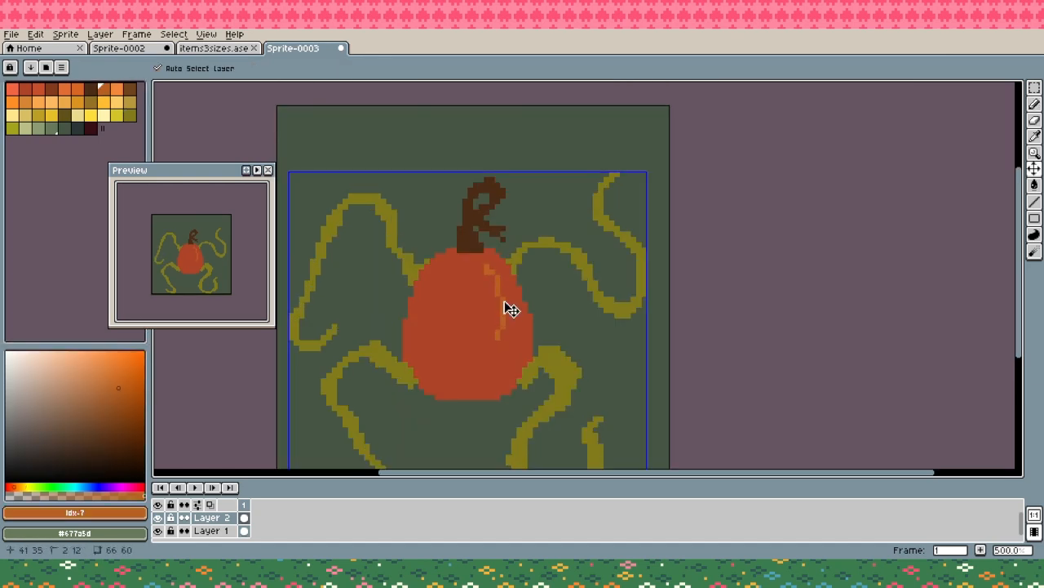
{"action": "key", "text": "ctrl+z"}
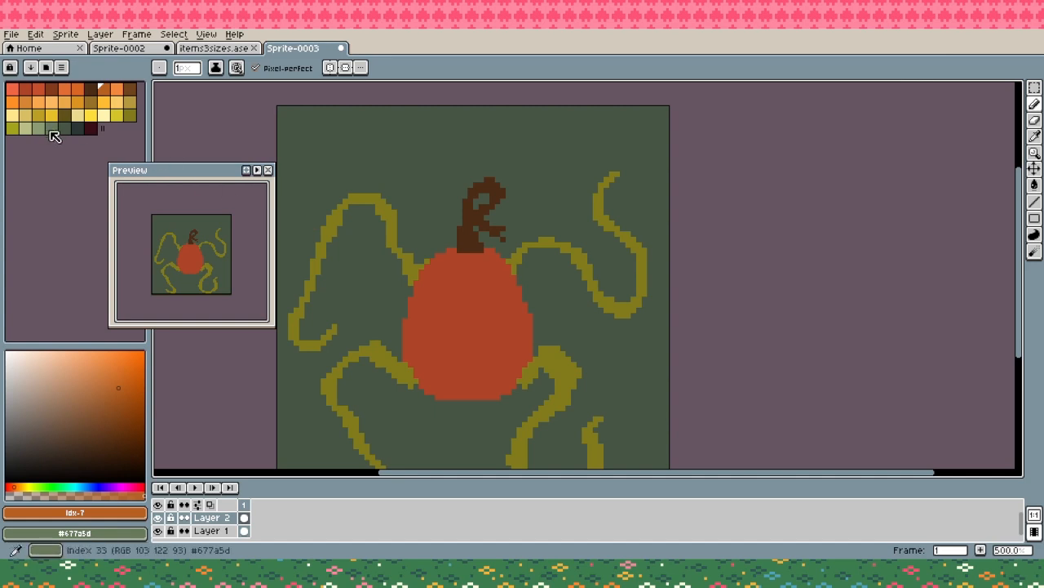
{"action": "left_click", "coordinate": [92, 115]}
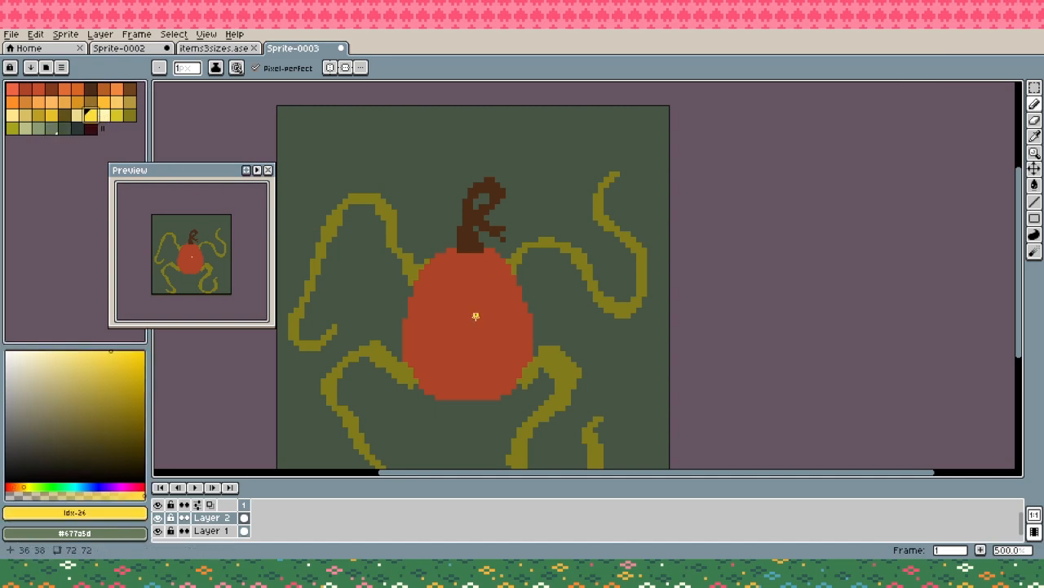
{"action": "mouse_move", "coordinate": [475, 316]}
{"action": "left_mouse_down"}
{"action": "mouse_move", "coordinate": [500, 295]}
{"action": "mouse_move", "coordinate": [490, 322]}
{"action": "mouse_move", "coordinate": [477, 318]}
{"action": "mouse_move", "coordinate": [496, 309]}
{"action": "left_mouse_up"}
{"action": "mouse_move", "coordinate": [418, 310]}
{"action": "left_mouse_down"}
{"action": "mouse_move", "coordinate": [447, 319]}
{"action": "mouse_move", "coordinate": [420, 308]}
{"action": "left_mouse_up"}
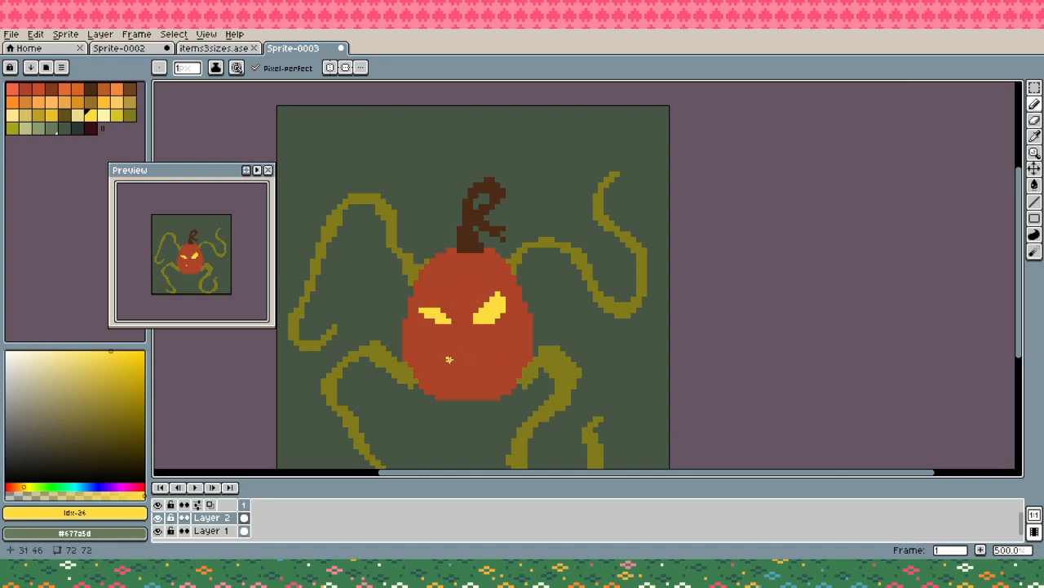
- Outline a lopsided grin in yellow below the eyes, fill it, and trim its lower edge and left corner
{"action": "mouse_move", "coordinate": [432, 354]}
{"action": "left_mouse_down"}
{"action": "mouse_move", "coordinate": [469, 359]}
{"action": "mouse_move", "coordinate": [499, 338]}
{"action": "mouse_move", "coordinate": [500, 355]}
{"action": "mouse_move", "coordinate": [466, 385]}
{"action": "mouse_move", "coordinate": [426, 359]}
{"action": "left_mouse_up"}
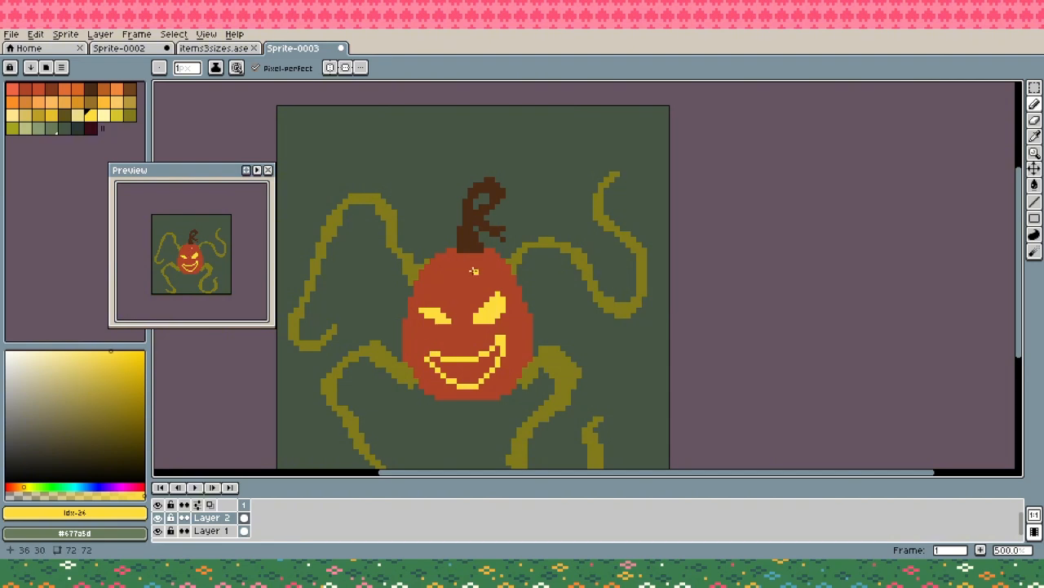
{"action": "key", "text": "g"}
{"action": "left_click", "coordinate": [469, 365]}
{"action": "key", "text": "b"}
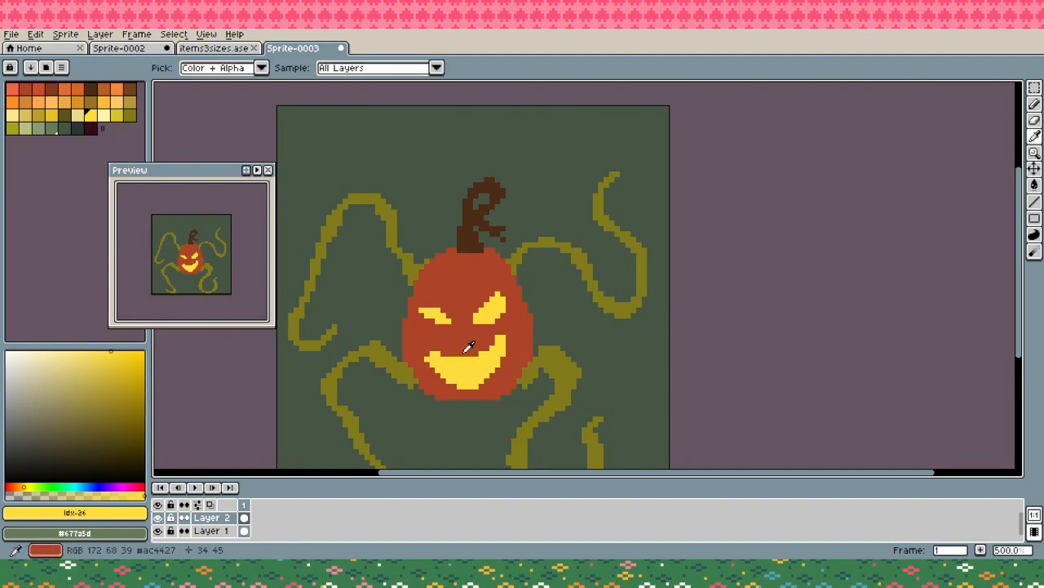
{"action": "left_click", "coordinate": [459, 385], "text": "alt"}
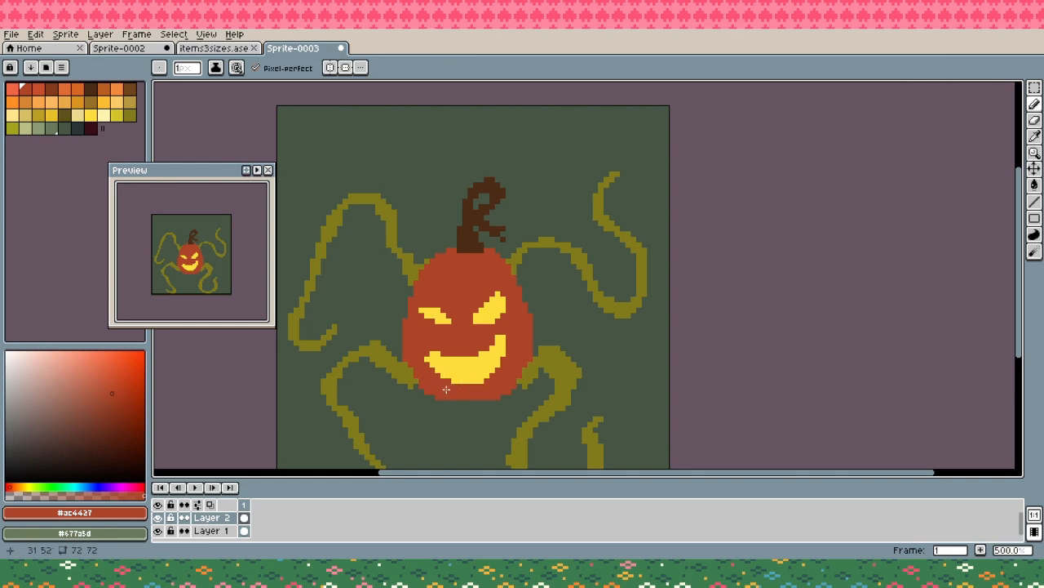
{"action": "left_click", "coordinate": [426, 359], "text": "alt"}
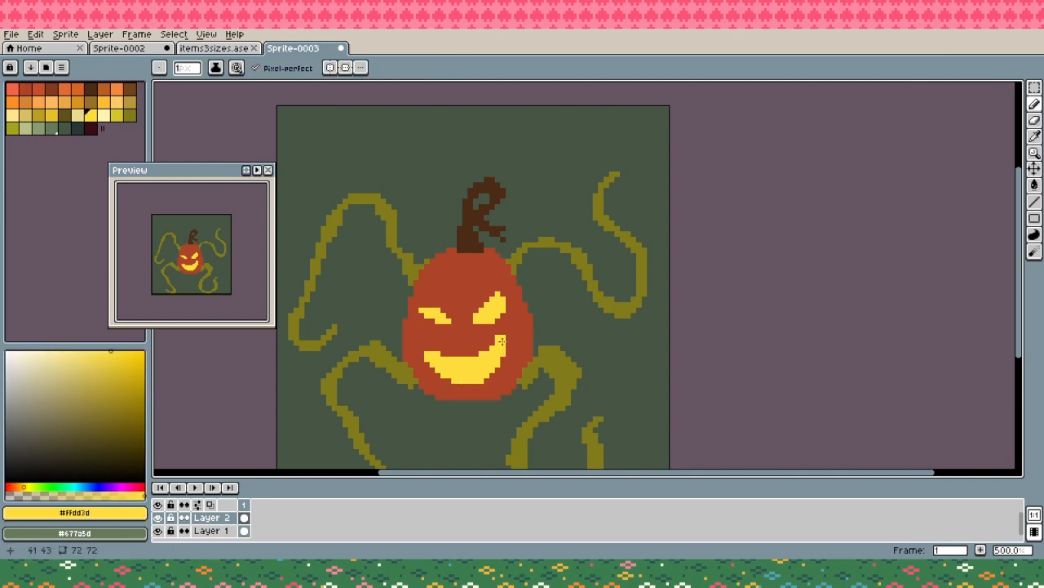
- Notch the grin's upper and lower edges with the pumpkin's red #ac4427 to form jagged teeth
{"action": "left_click", "coordinate": [477, 357], "text": "alt"}
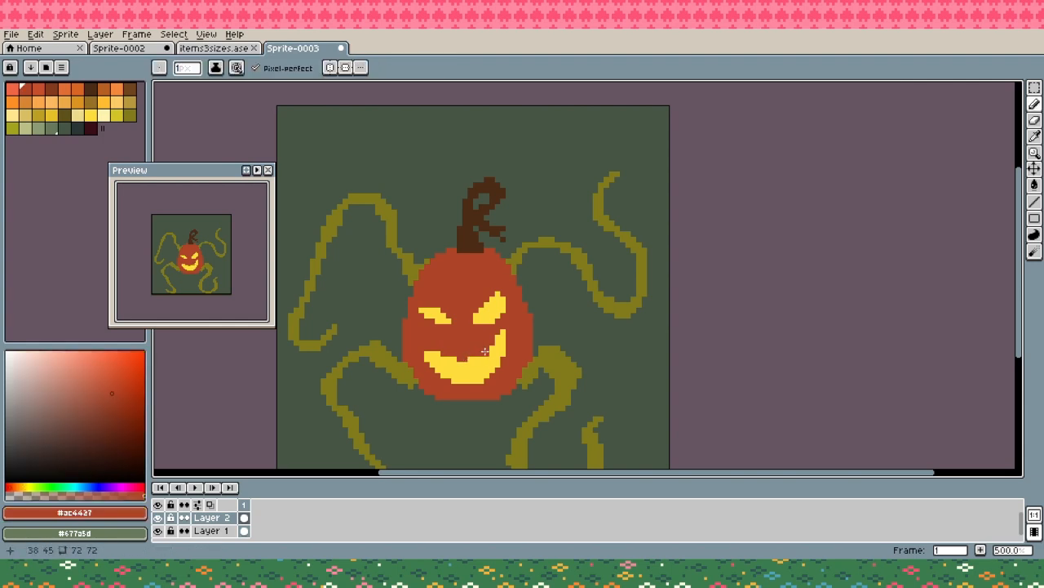
{"action": "left_click", "coordinate": [483, 359], "text": "alt"}
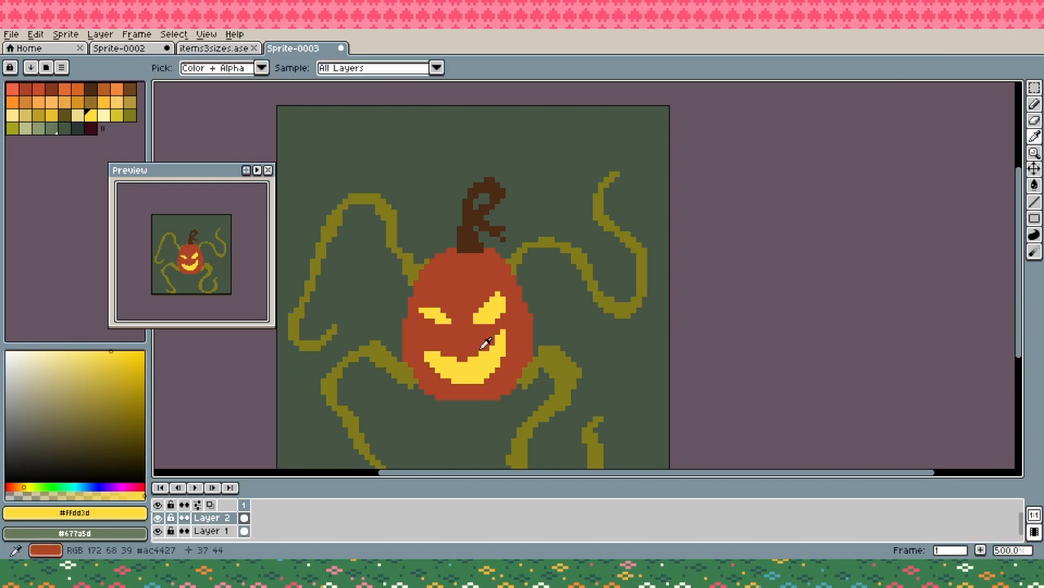
{"action": "left_click", "coordinate": [481, 354], "text": "alt"}
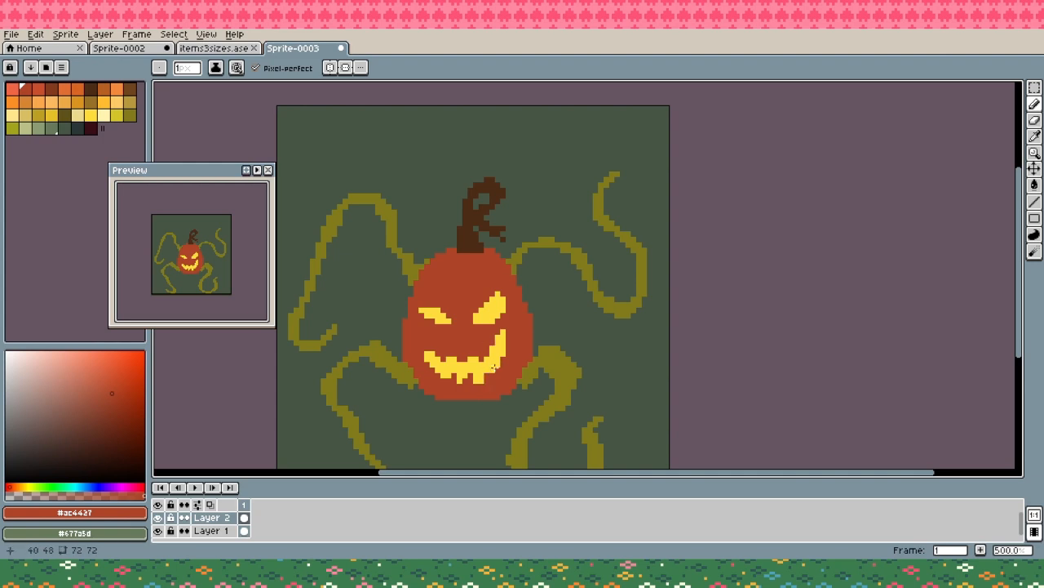
{"action": "key", "text": "alt"}
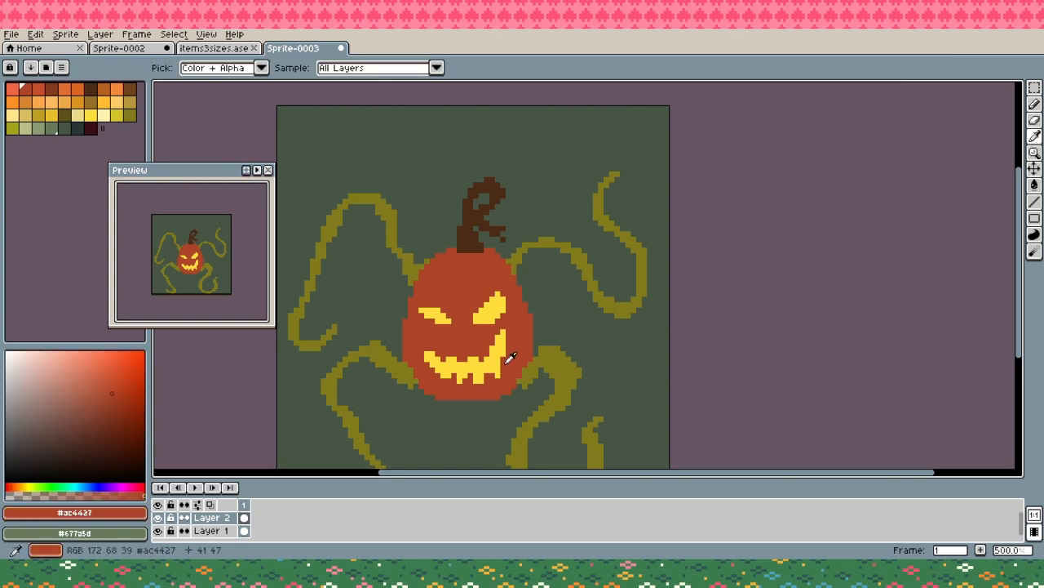
{"action": "left_click", "coordinate": [504, 359], "text": "alt"}
{"action": "left_click", "coordinate": [505, 363], "text": "alt"}
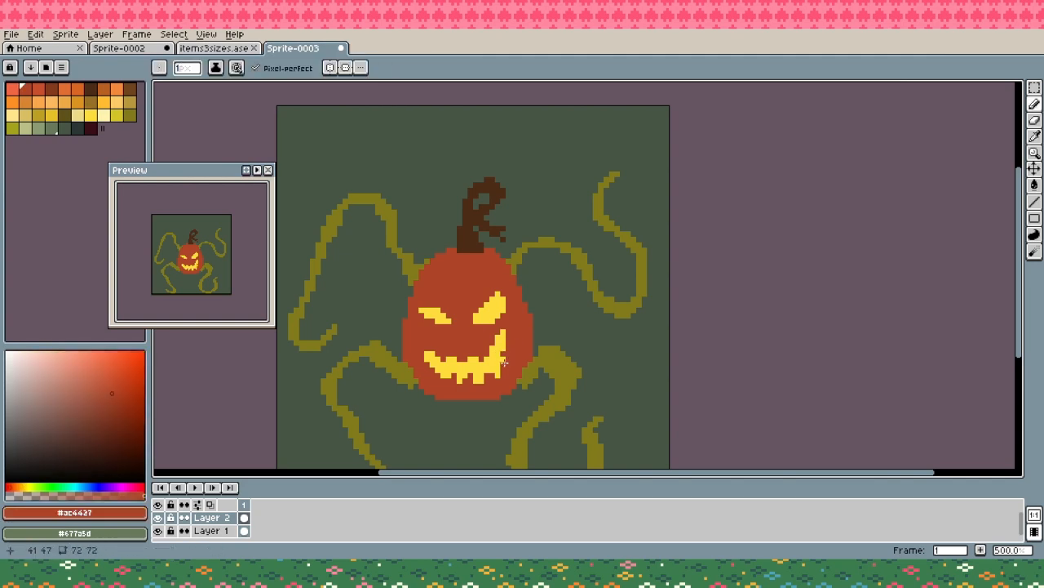
{"action": "left_click", "coordinate": [435, 368]}
{"action": "key", "text": "ctrl+z"}
{"action": "left_click", "coordinate": [436, 369]}
{"action": "key", "text": "ctrl+z"}
{"action": "left_click", "coordinate": [438, 361]}
- Add pupils to the inner part of both yellow eyes in the stem's dark brown #4d2c17
{"action": "mouse_move", "coordinate": [488, 305]}
{"action": "left_mouse_down"}
{"action": "mouse_move", "coordinate": [472, 249]}
{"action": "mouse_move", "coordinate": [482, 312]}
{"action": "mouse_move", "coordinate": [491, 304]}
{"action": "mouse_move", "coordinate": [435, 319]}
{"action": "left_mouse_up"}
{"action": "left_click", "coordinate": [471, 249], "text": "alt"}
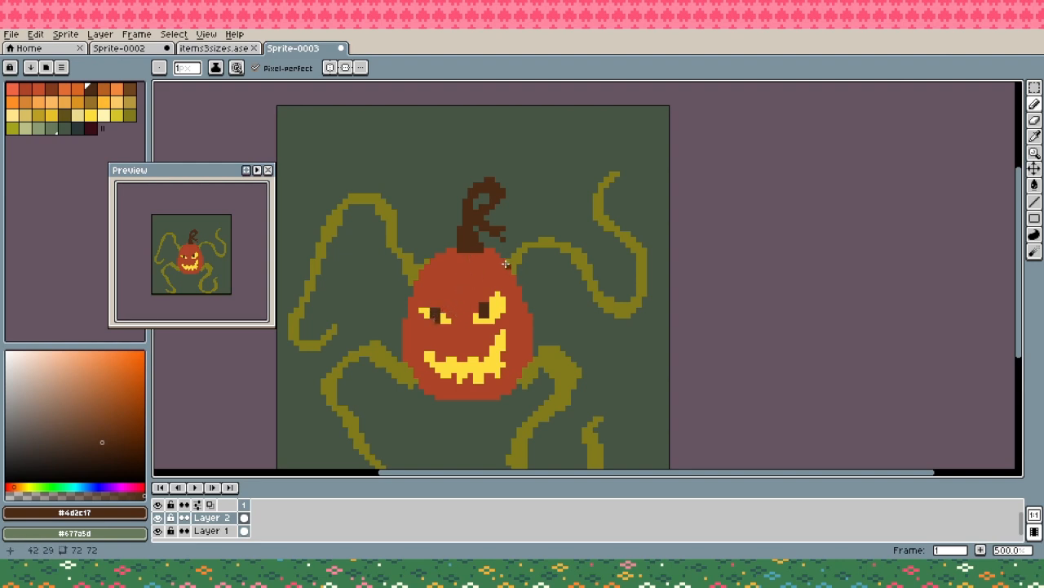
{"action": "left_click_drag", "start_coordinate": [466, 292], "coordinate": [503, 270]}
{"action": "left_click_drag", "start_coordinate": [431, 288], "coordinate": [461, 310]}
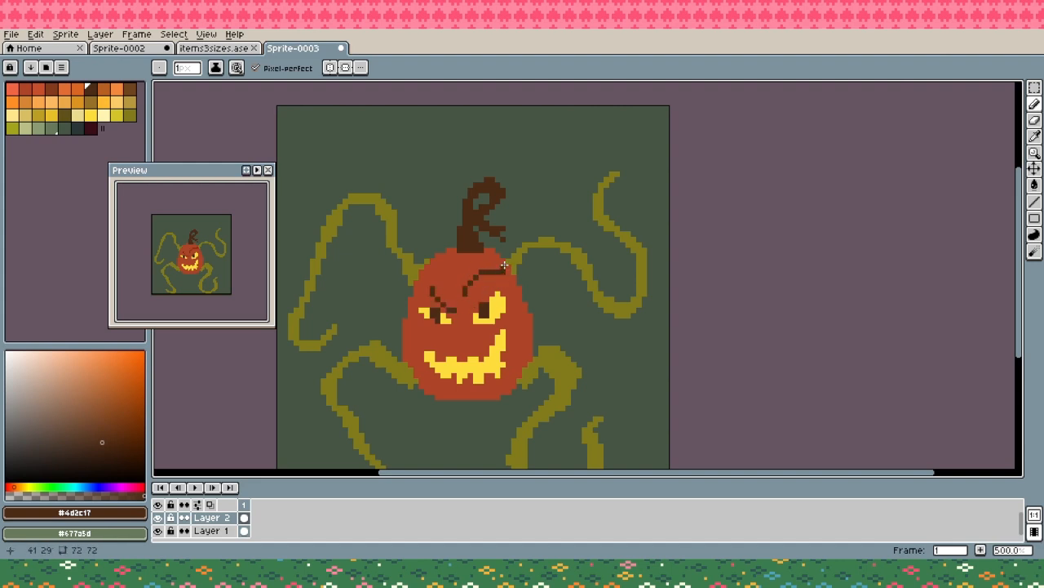
{"action": "left_click", "coordinate": [500, 267], "text": "alt"}
{"action": "key", "text": "ctrl+z"}
{"action": "key", "text": "ctrl+z"}
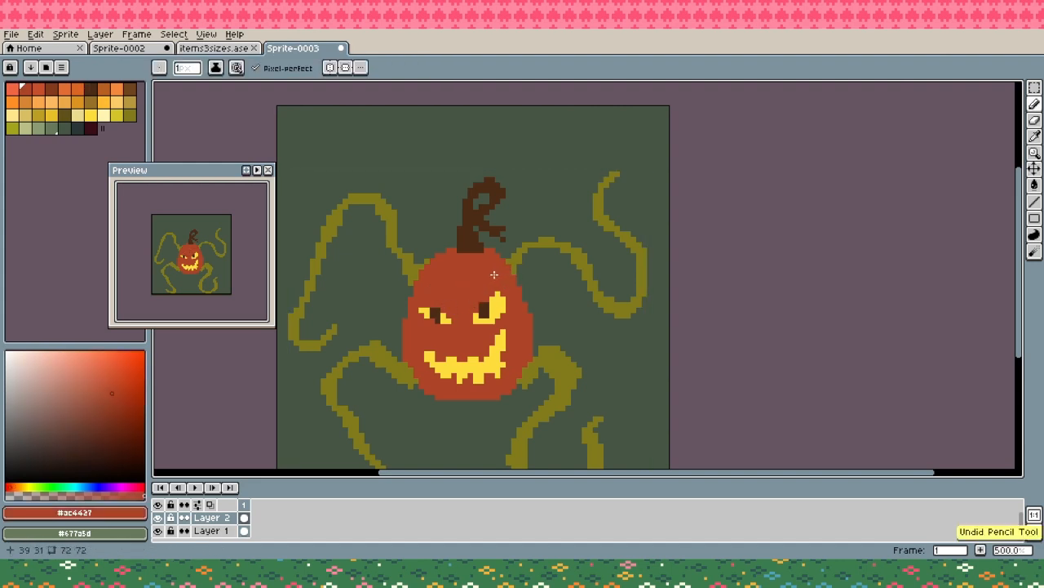
- Draw angry dark brown eyebrows above both eyes and add a small yellow nose between the eyes and the grin
{"action": "left_click", "coordinate": [468, 239], "text": "alt"}
{"action": "left_click_drag", "start_coordinate": [471, 291], "coordinate": [506, 276]}
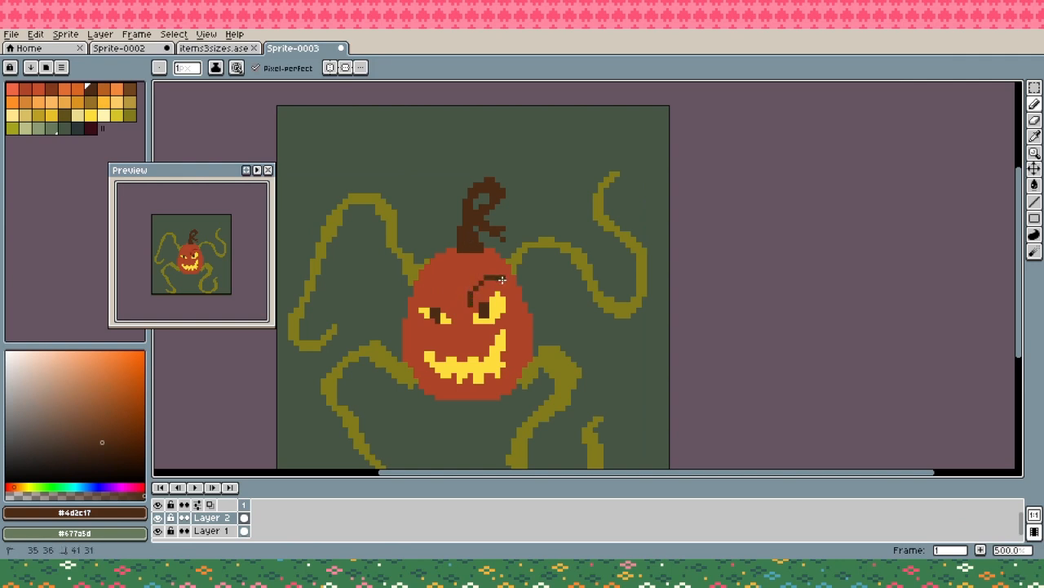
{"action": "mouse_move", "coordinate": [431, 281]}
{"action": "left_mouse_down"}
{"action": "mouse_move", "coordinate": [446, 309]}
{"action": "mouse_move", "coordinate": [487, 273]}
{"action": "mouse_move", "coordinate": [455, 305]}
{"action": "left_mouse_up"}
{"action": "key", "text": "ctrl+z"}
{"action": "left_click", "coordinate": [458, 332], "text": "alt"}
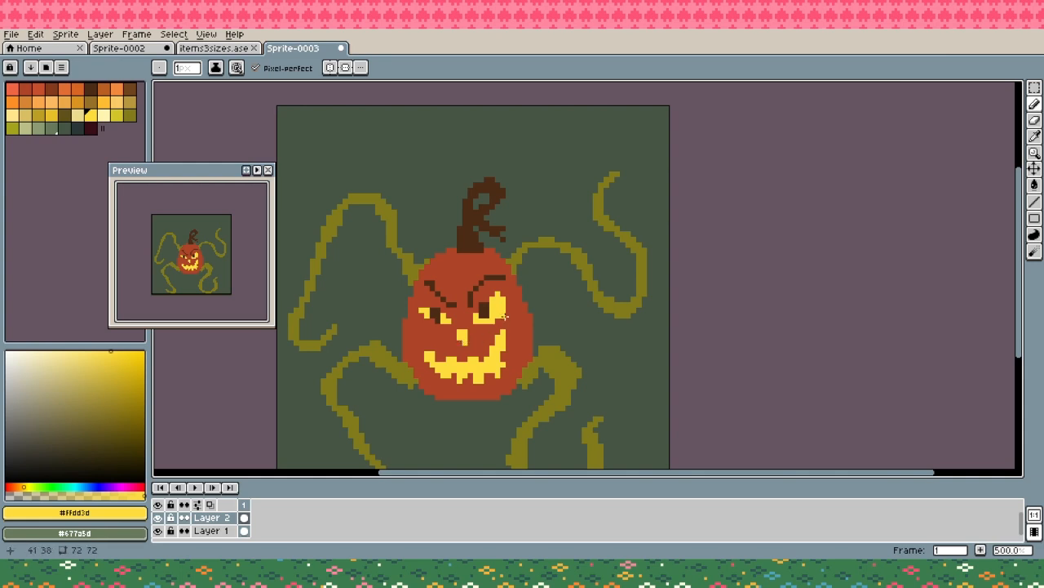
- Paint rounded bumps on the pumpkin's right edge, upper-left shoulder and left edge in red-orange #c64e2c
{"action": "left_click", "coordinate": [527, 309], "text": "alt"}
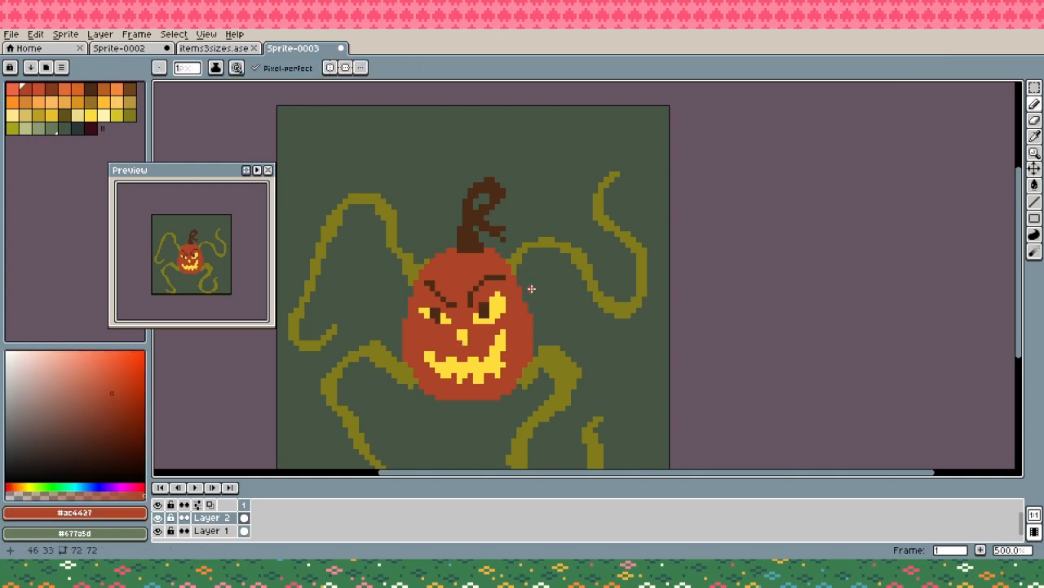
{"action": "left_click", "coordinate": [38, 90]}
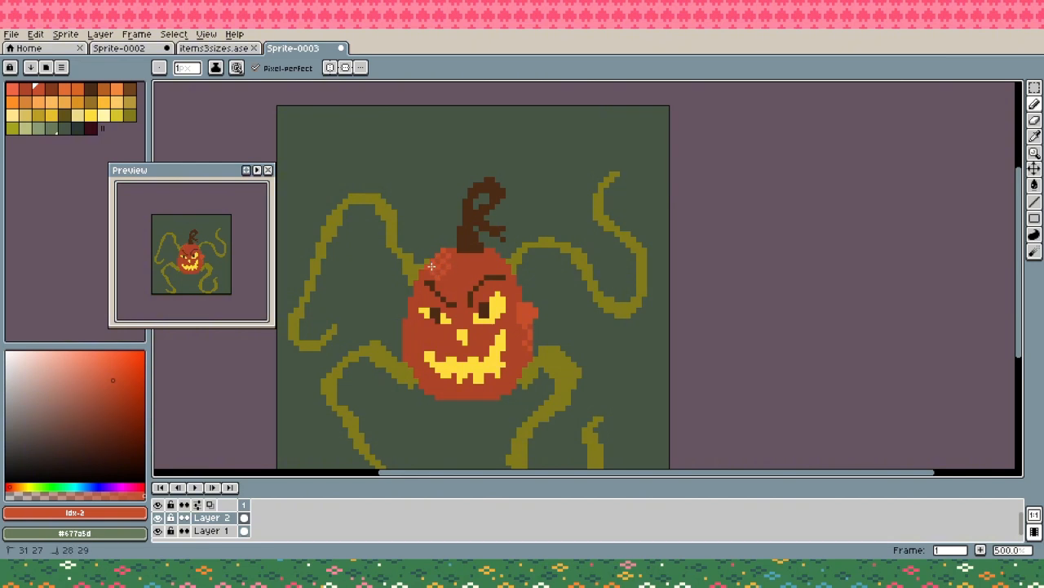
{"action": "left_click_drag", "start_coordinate": [429, 263], "coordinate": [422, 266]}
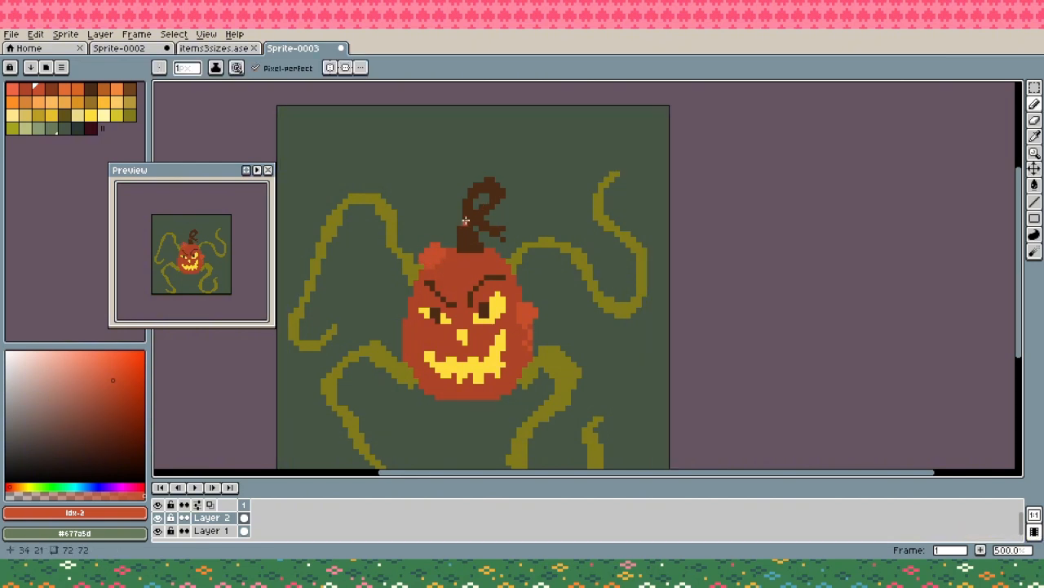
{"action": "mouse_move", "coordinate": [419, 327]}
{"action": "left_mouse_down"}
{"action": "mouse_move", "coordinate": [402, 327]}
{"action": "mouse_move", "coordinate": [413, 326]}
{"action": "left_mouse_up"}
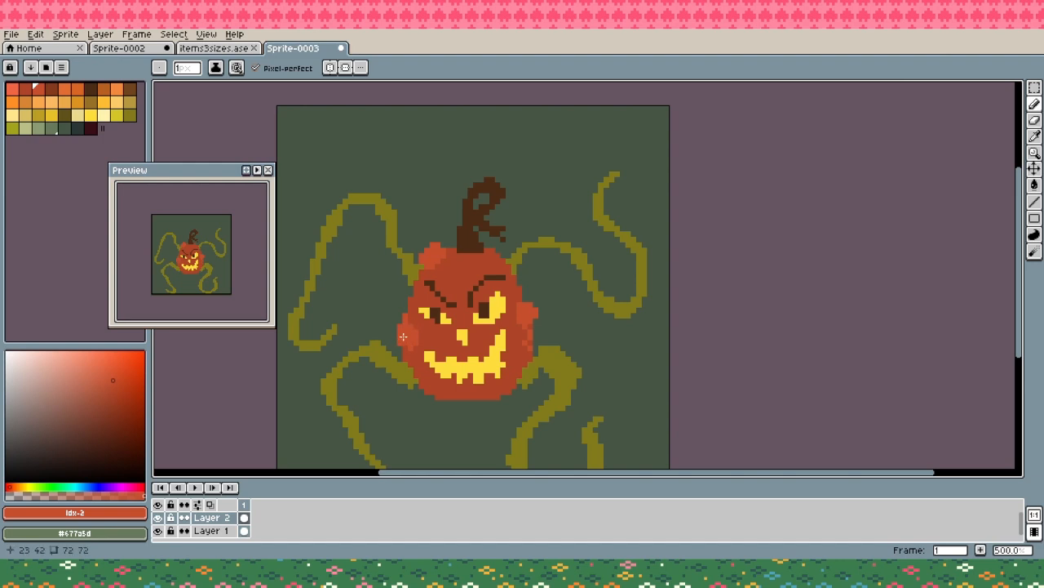
{"action": "left_click", "coordinate": [411, 322]}
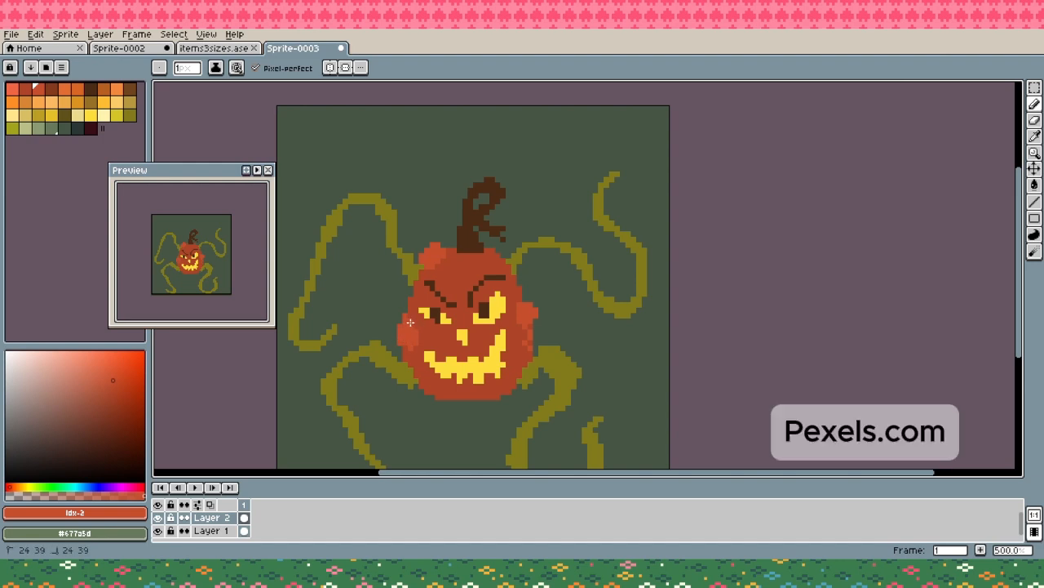
- Replace the bumps' color #c64e2c with the brighter coral at palette index 0
{"action": "left_click", "coordinate": [14, 91]}
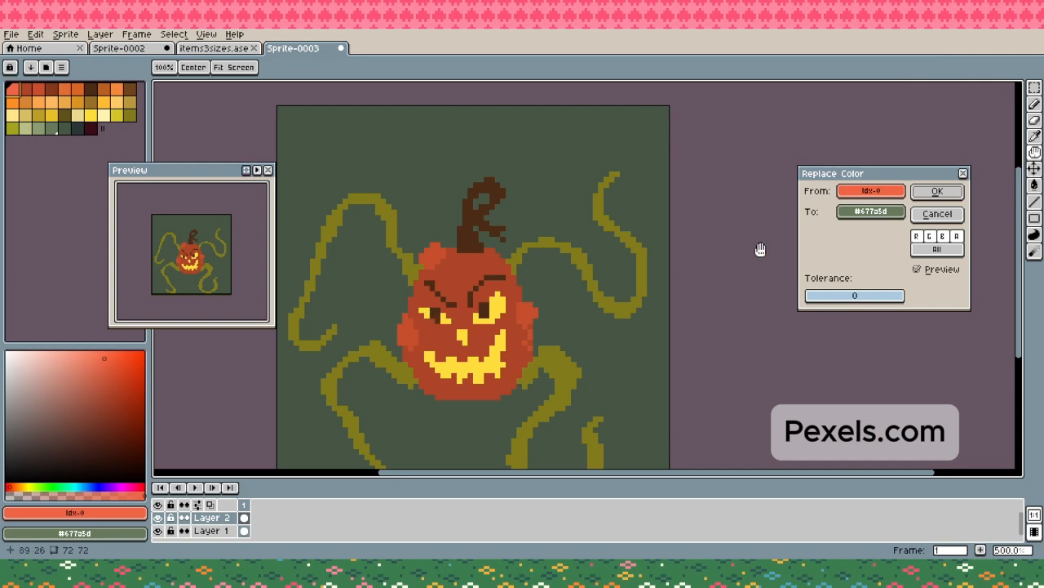
{"action": "left_click", "coordinate": [937, 215]}
{"action": "key", "text": "x"}
{"action": "left_click", "coordinate": [407, 324], "text": "alt"}
{"action": "left_click_drag", "start_coordinate": [411, 320], "coordinate": [502, 279]}
{"action": "key", "text": "shift+r"}
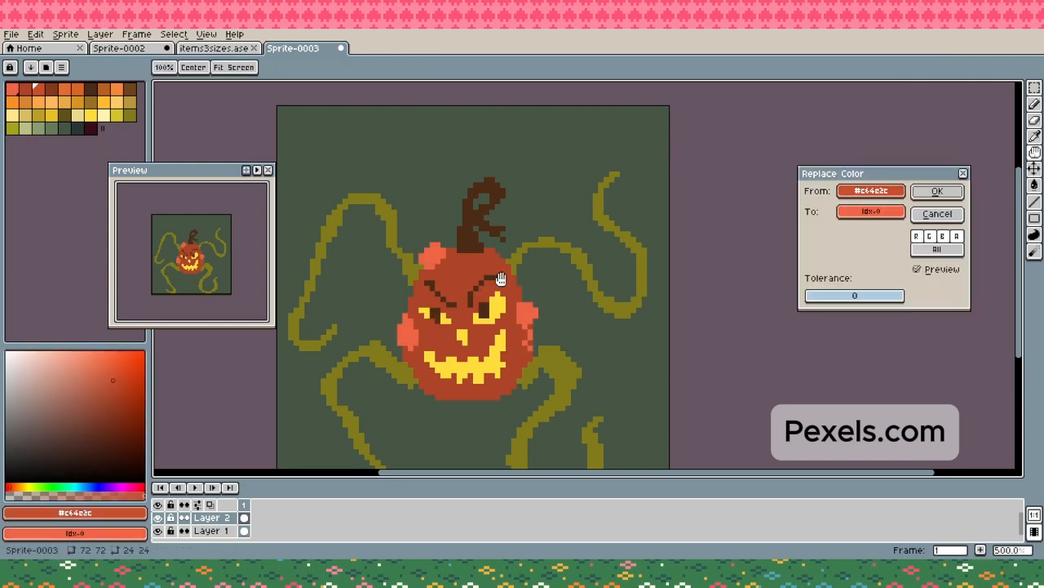
{"action": "left_click", "coordinate": [927, 191]}
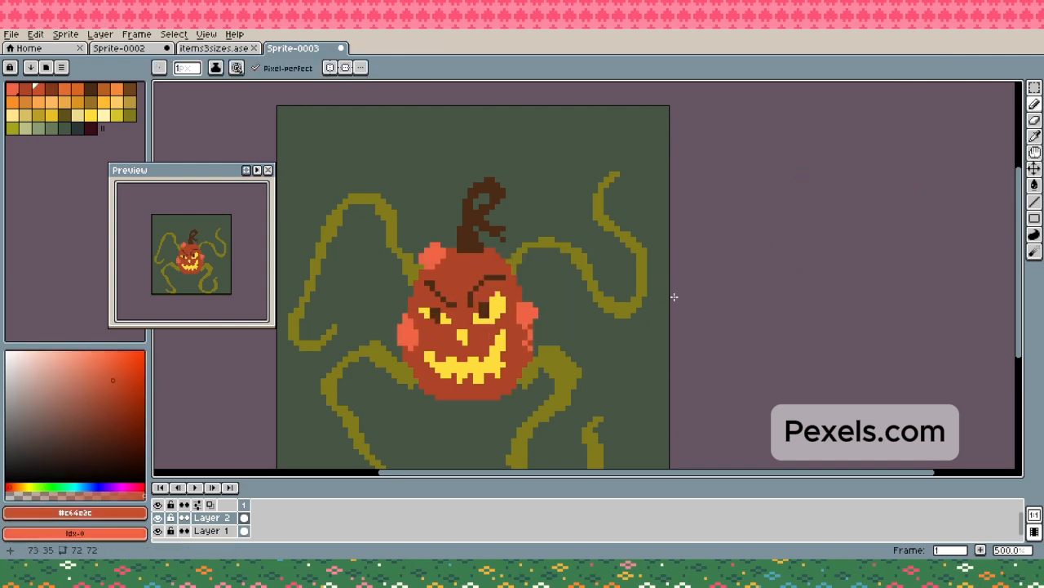
- Paint more coral bumps and spots on the pumpkin's lower right edge, above the nose, at the stem's base, on the forehead and left cheek
{"action": "left_click", "coordinate": [529, 341], "text": "alt"}
{"action": "left_click_drag", "start_coordinate": [530, 343], "coordinate": [533, 328]}
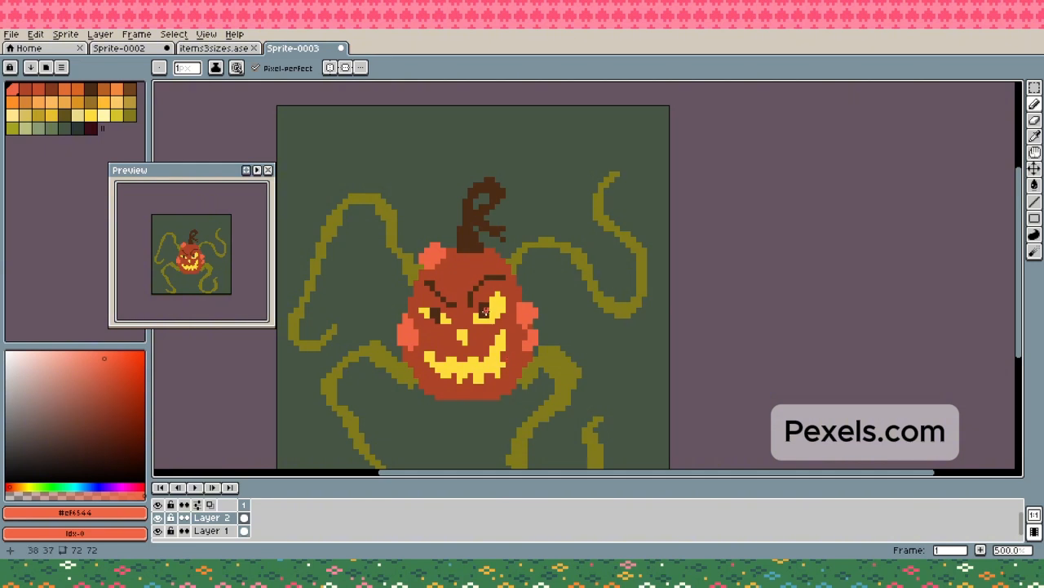
{"action": "left_click", "coordinate": [465, 324]}
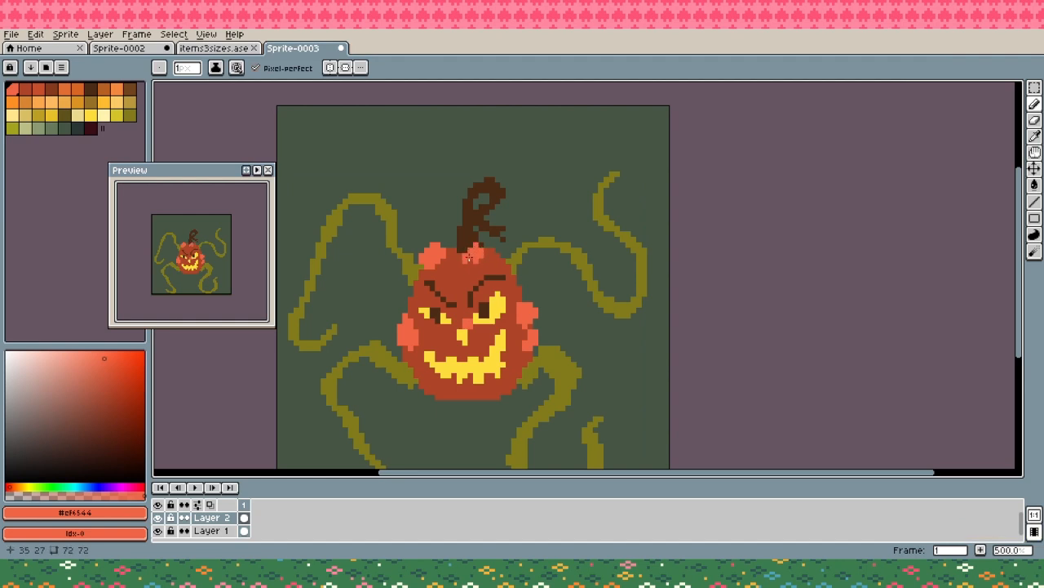
{"action": "left_click", "coordinate": [470, 254], "text": "alt"}
{"action": "left_click", "coordinate": [472, 246], "text": "alt"}
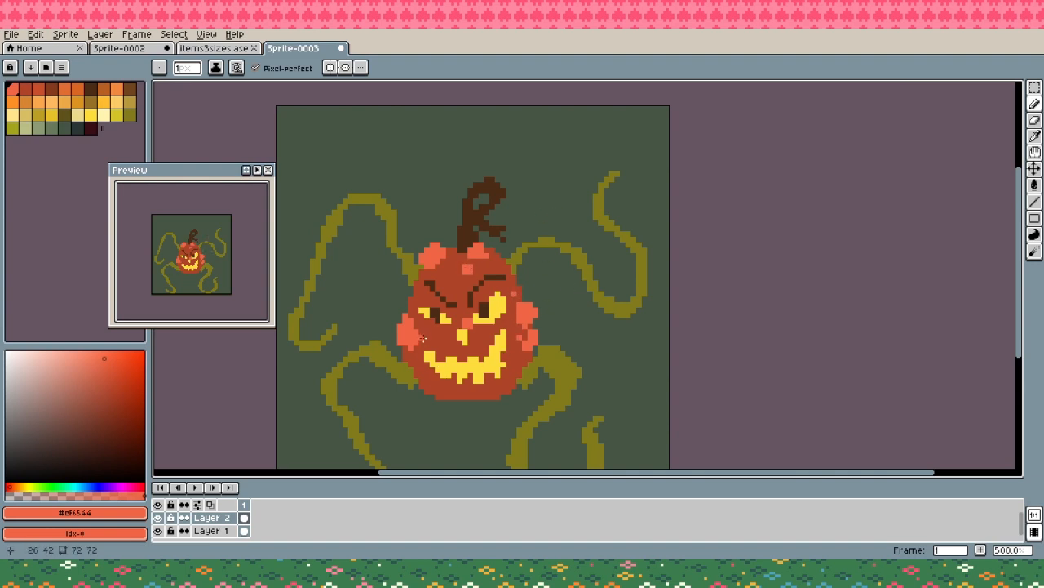
{"action": "left_click", "coordinate": [424, 338], "text": "alt"}
{"action": "left_click", "coordinate": [408, 333], "text": "alt"}
{"action": "left_click_drag", "start_coordinate": [443, 286], "coordinate": [448, 288]}
- Draw curved vertical rib lines down the pumpkin's body around the face in dark reddish brown #83391d
{"action": "left_click_drag", "start_coordinate": [571, 354], "coordinate": [601, 324]}
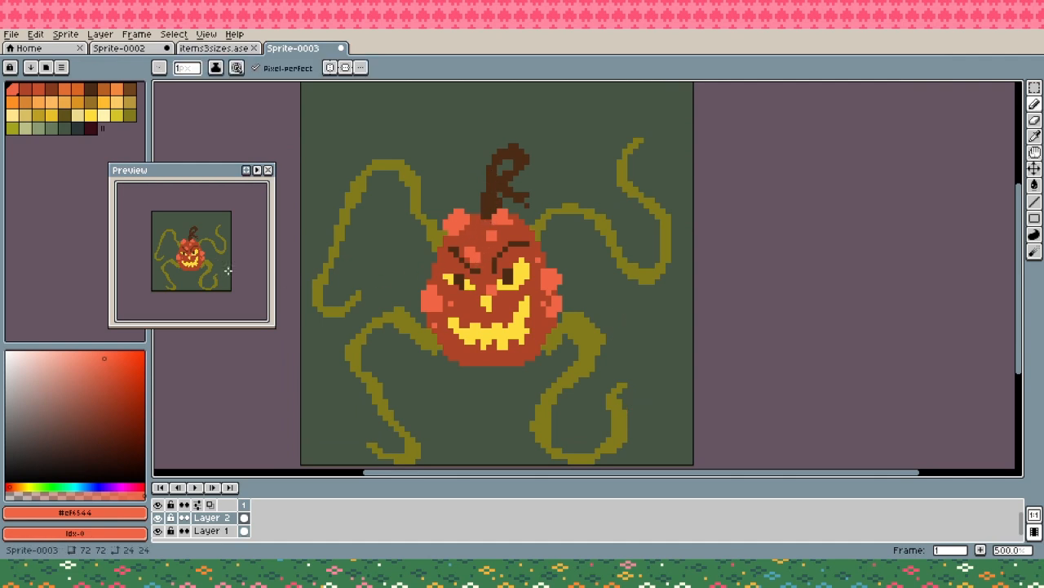
{"action": "left_click", "coordinate": [51, 88]}
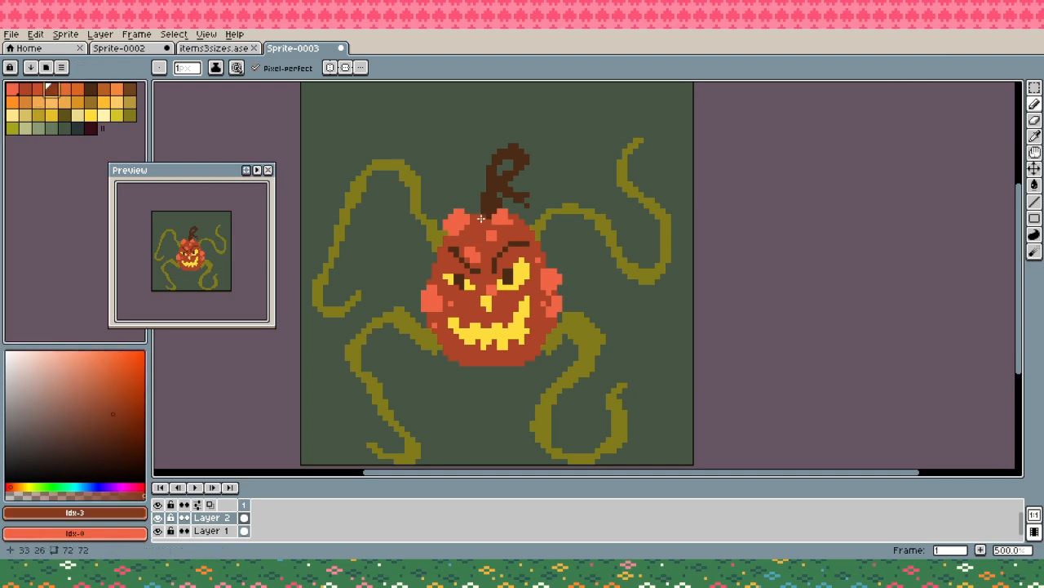
{"action": "mouse_move", "coordinate": [457, 258]}
{"action": "left_mouse_down"}
{"action": "mouse_move", "coordinate": [465, 307]}
{"action": "mouse_move", "coordinate": [456, 289]}
{"action": "mouse_move", "coordinate": [455, 311]}
{"action": "mouse_move", "coordinate": [475, 275]}
{"action": "mouse_move", "coordinate": [465, 359]}
{"action": "left_mouse_up"}
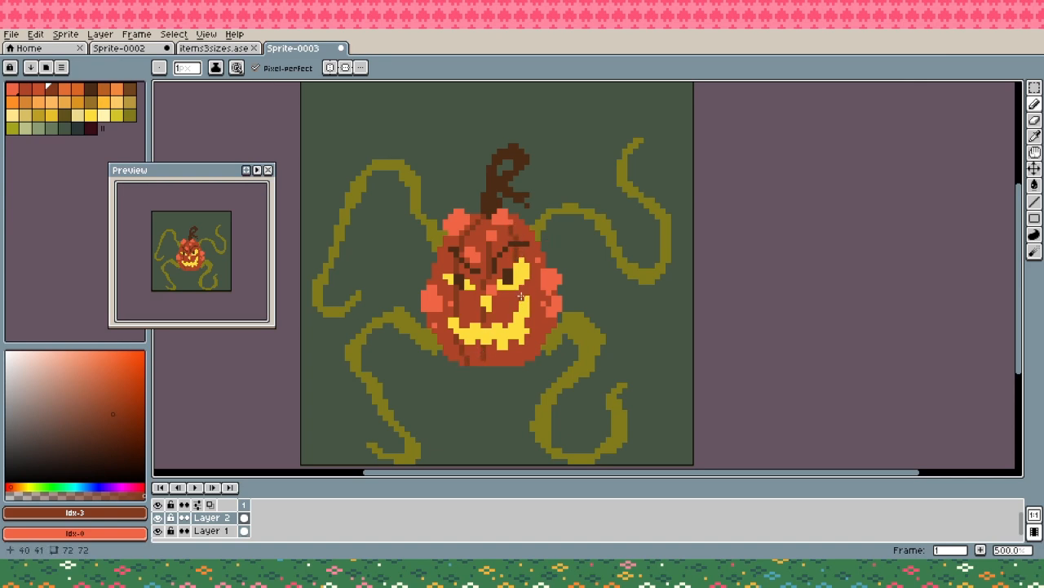
{"action": "left_click", "coordinate": [481, 351], "text": "alt"}
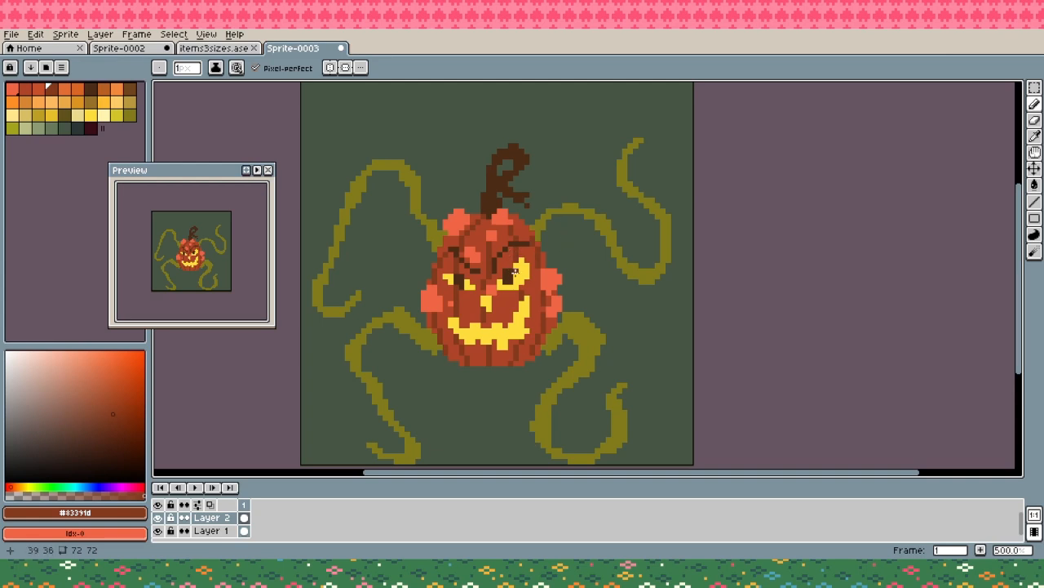
- Add an outside outline in the dark maroon at palette index 36 around the whole pumpkin monster
{"action": "left_click", "coordinate": [92, 129]}
{"action": "key", "text": "shift+o"}
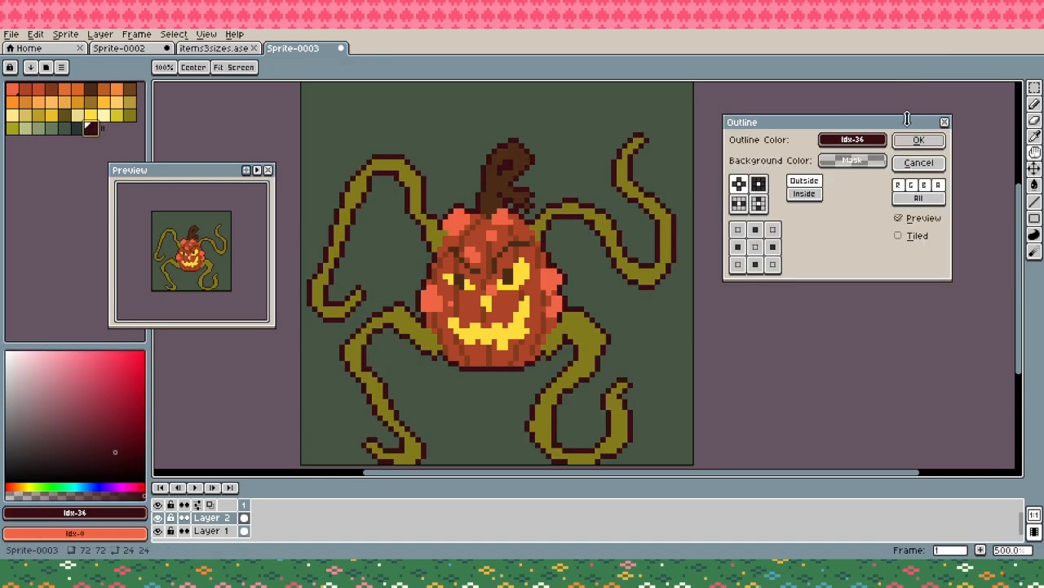
{"action": "left_click", "coordinate": [919, 140]}
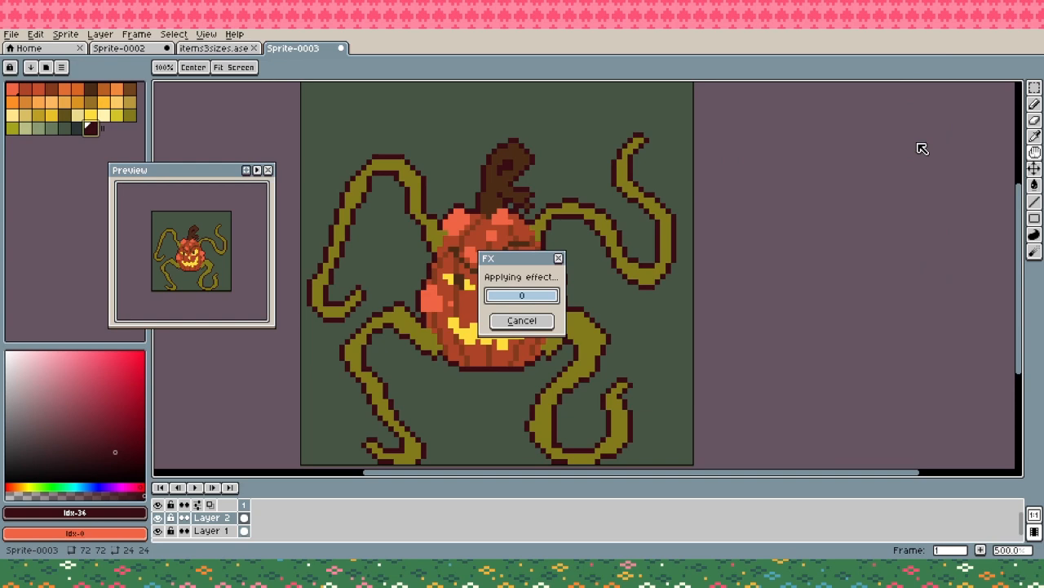
- Touch up the outline in #390c14 where the lower-left vine meets the pumpkin's body
{"action": "left_click", "coordinate": [433, 348], "text": "alt"}
{"action": "left_click", "coordinate": [433, 354], "text": "alt"}
{"action": "left_click", "coordinate": [434, 357]}
{"action": "key", "text": "e"}
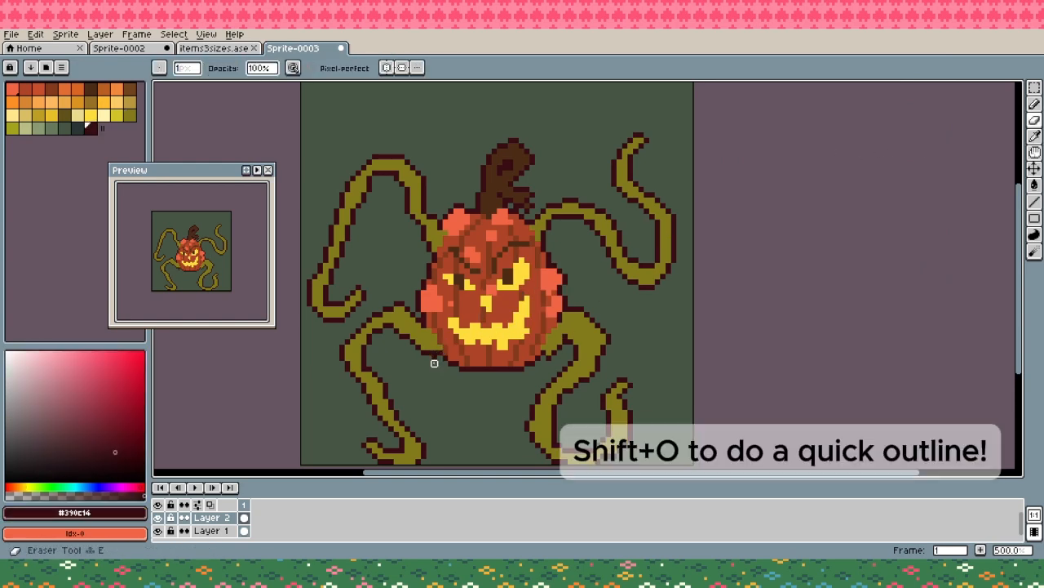
- Shade the curled stem in #390c14 to define its curl and left side, undoing the stray last pencil mark
{"action": "key", "text": "b"}
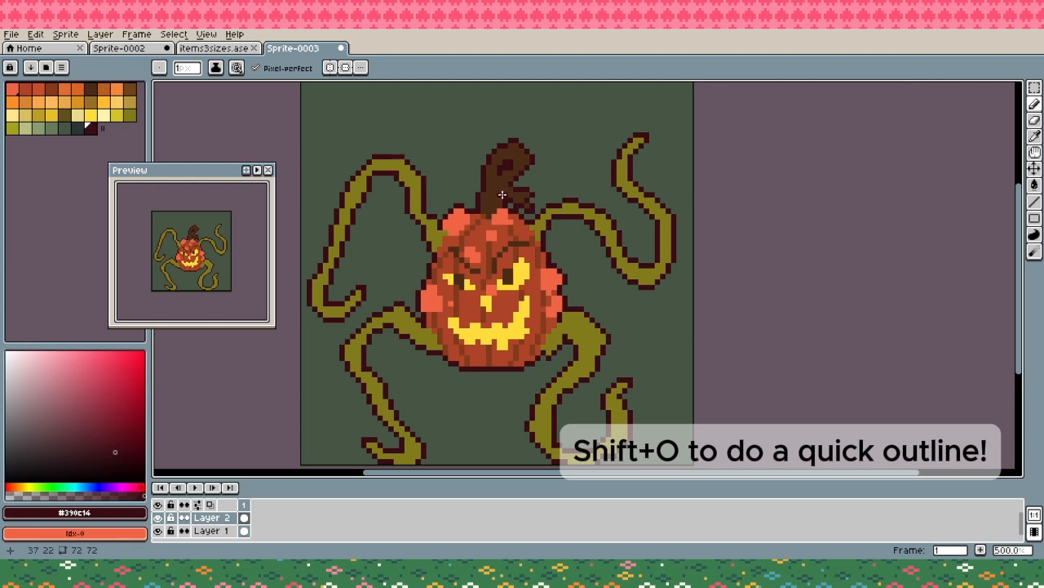
{"action": "left_click_drag", "start_coordinate": [502, 194], "coordinate": [489, 158]}
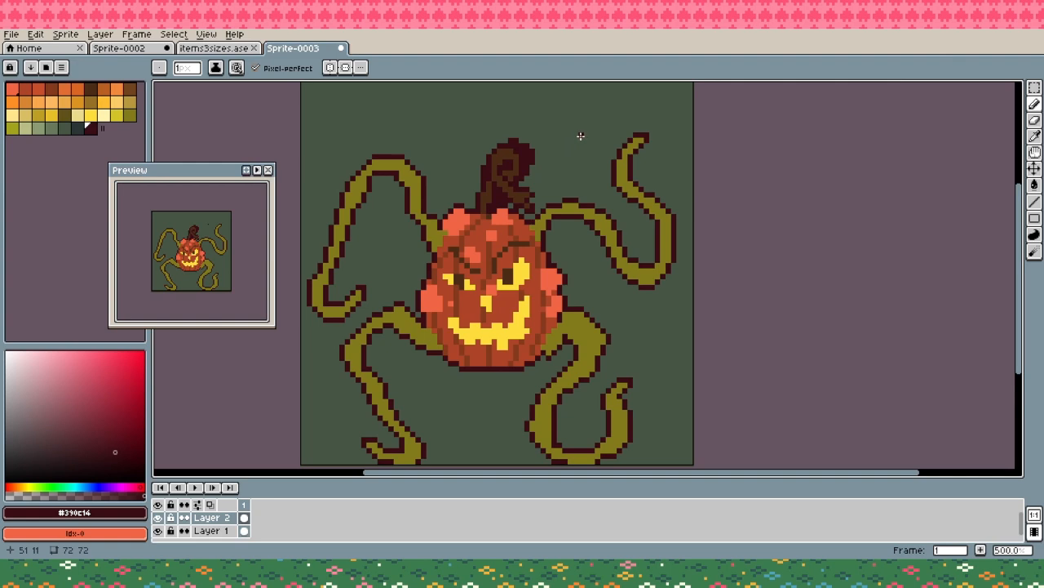
{"action": "key", "text": "ctrl+z"}
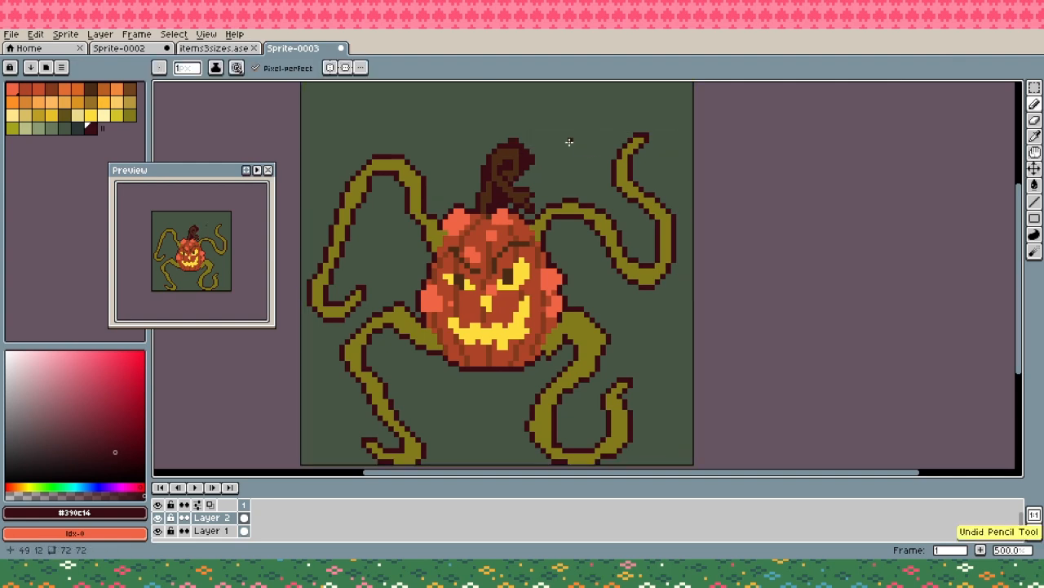
- Erase the excess outline pixels around the top of the curled stem
{"action": "key", "text": "e"}
{"action": "mouse_move", "coordinate": [531, 149]}
{"action": "left_mouse_down"}
{"action": "mouse_move", "coordinate": [532, 172]}
{"action": "mouse_move", "coordinate": [527, 144]}
{"action": "mouse_move", "coordinate": [511, 140]}
{"action": "left_mouse_up"}
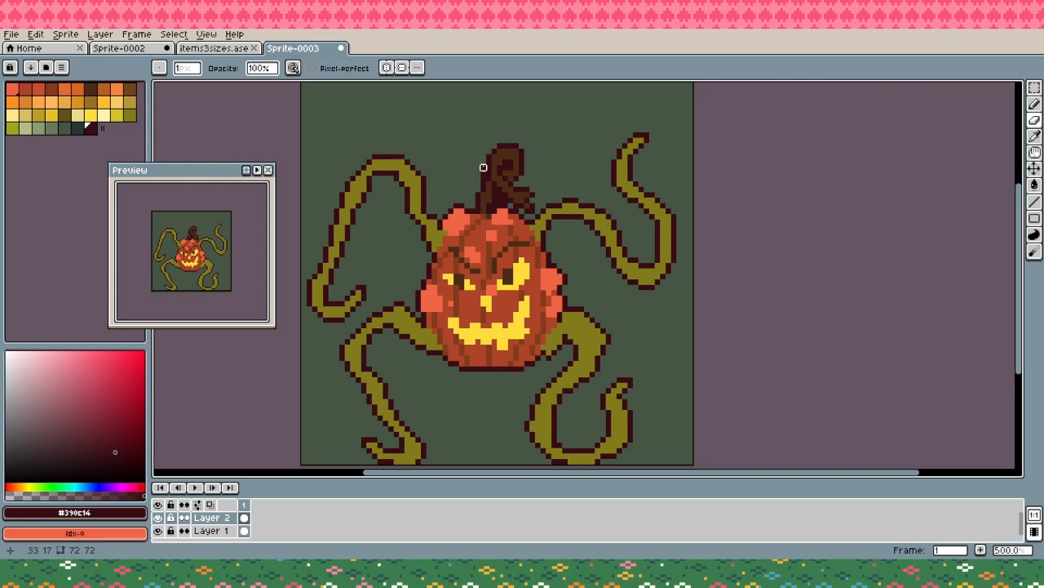
{"action": "key", "text": "b"}
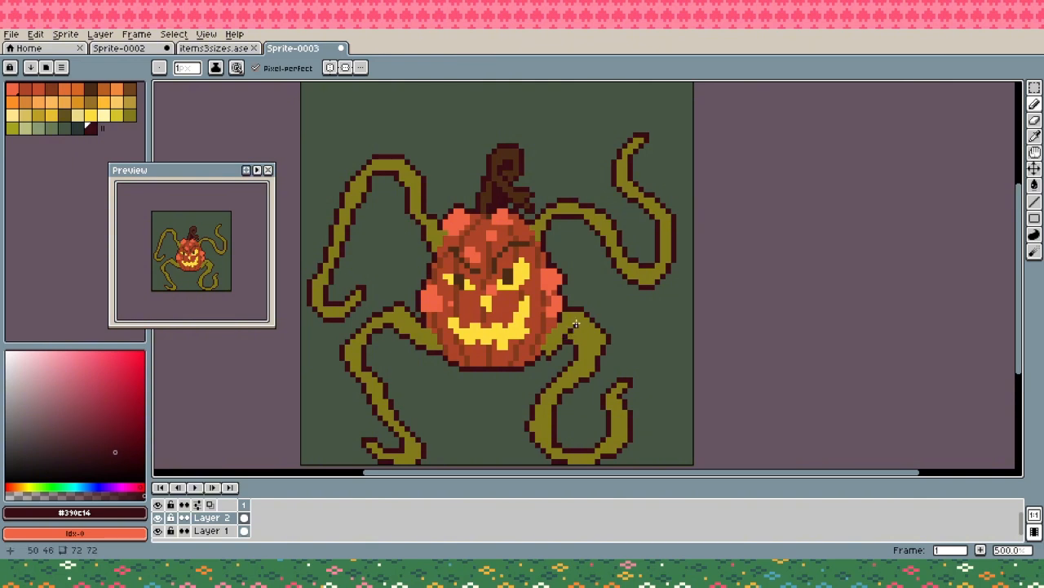
- Draw a small curved crease in #390c14 inside the upper bend of the lower-right vine, undoing misplaced strokes
{"action": "key", "text": "ctrl+z"}
{"action": "left_click_drag", "start_coordinate": [575, 325], "coordinate": [577, 331]}
{"action": "key", "text": "ctrl+z"}
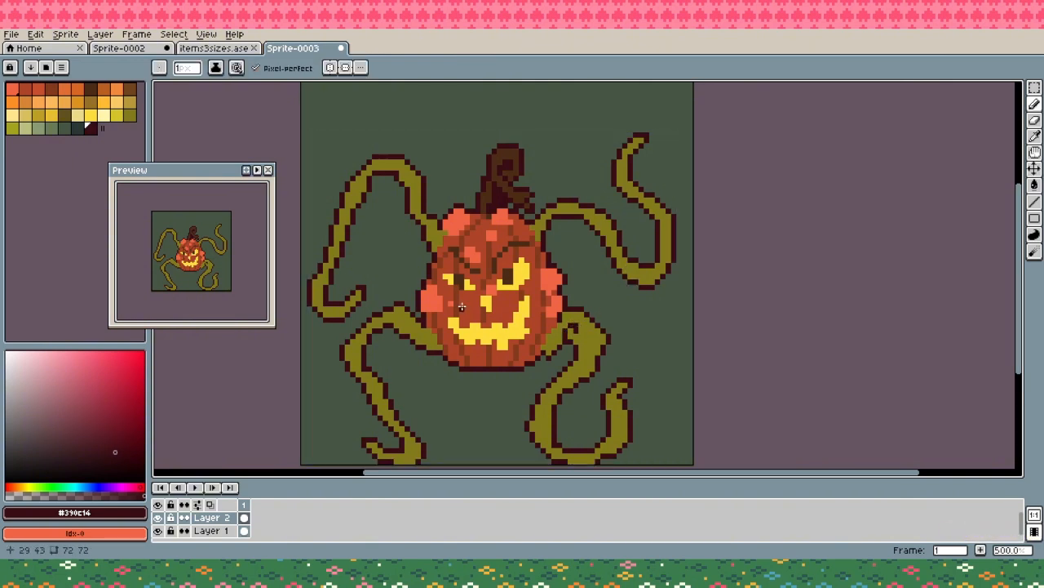
- Touch up the upper bend of the lower-left vine with the outline color #390c14 and olive #817b1a
{"action": "left_click", "coordinate": [406, 314]}
{"action": "key", "text": "ctrl+z"}
{"action": "left_click", "coordinate": [398, 318]}
{"action": "key", "text": "i"}
{"action": "left_click", "coordinate": [413, 324], "text": "alt"}
{"action": "left_click", "coordinate": [398, 321]}
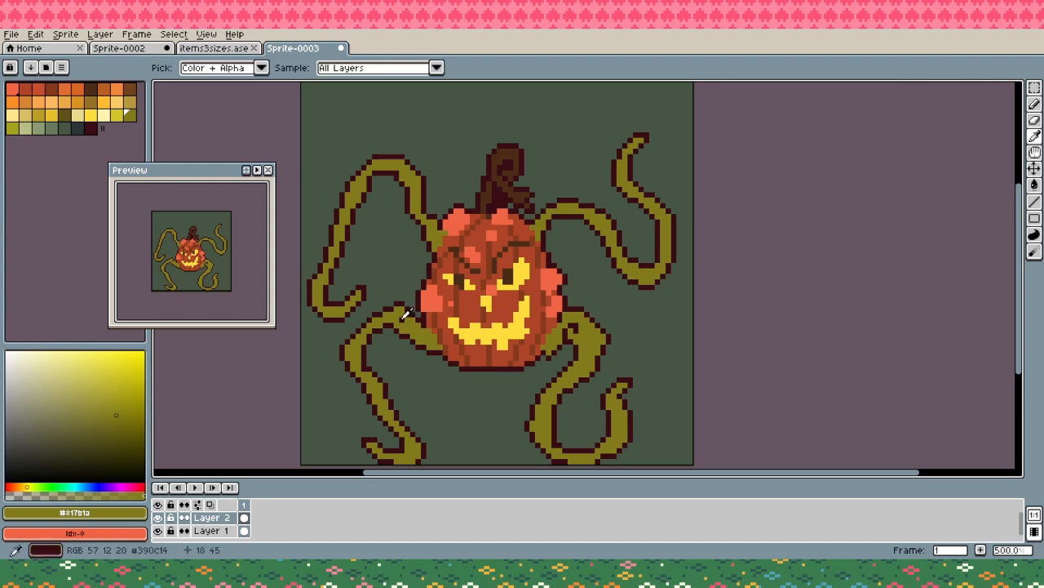
{"action": "left_click", "coordinate": [400, 316], "text": "alt"}
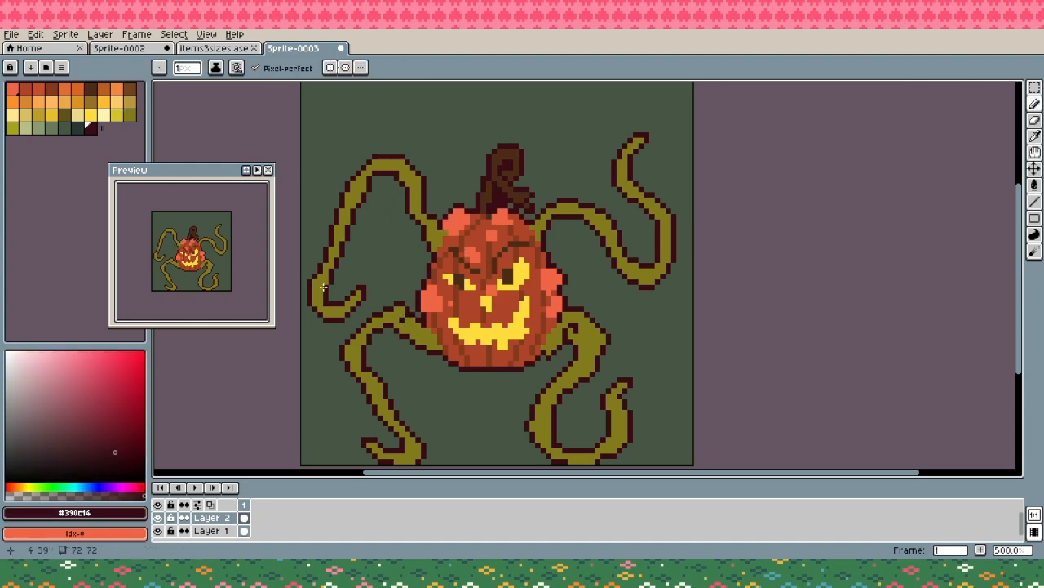
- Clean up the pixels where the upper-left vine joins the pumpkin, using olive #817b1a and dark maroon #390c14
{"action": "left_click", "coordinate": [419, 228], "text": "alt"}
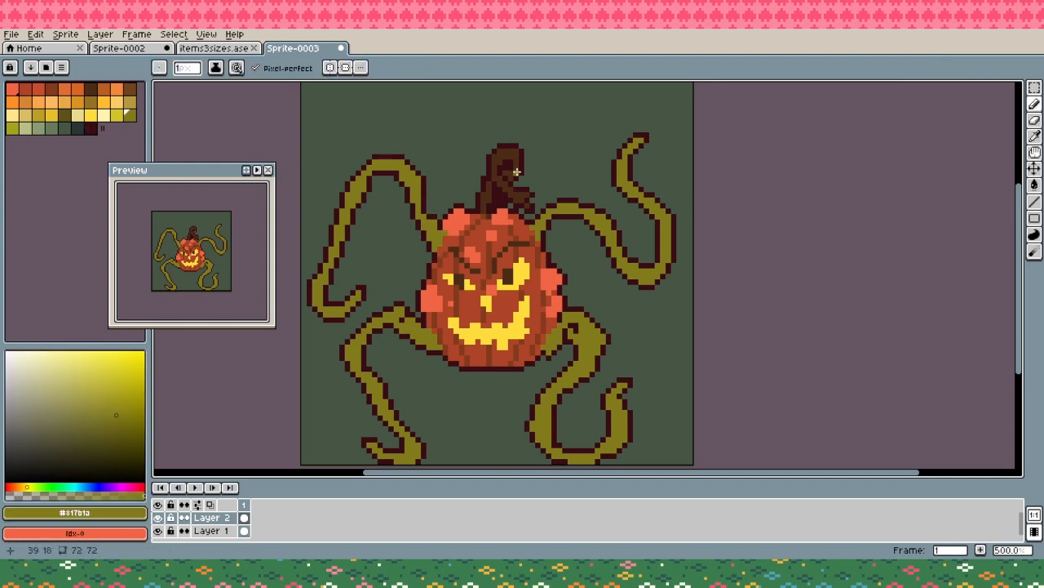
{"action": "left_click", "coordinate": [432, 226], "text": "alt"}
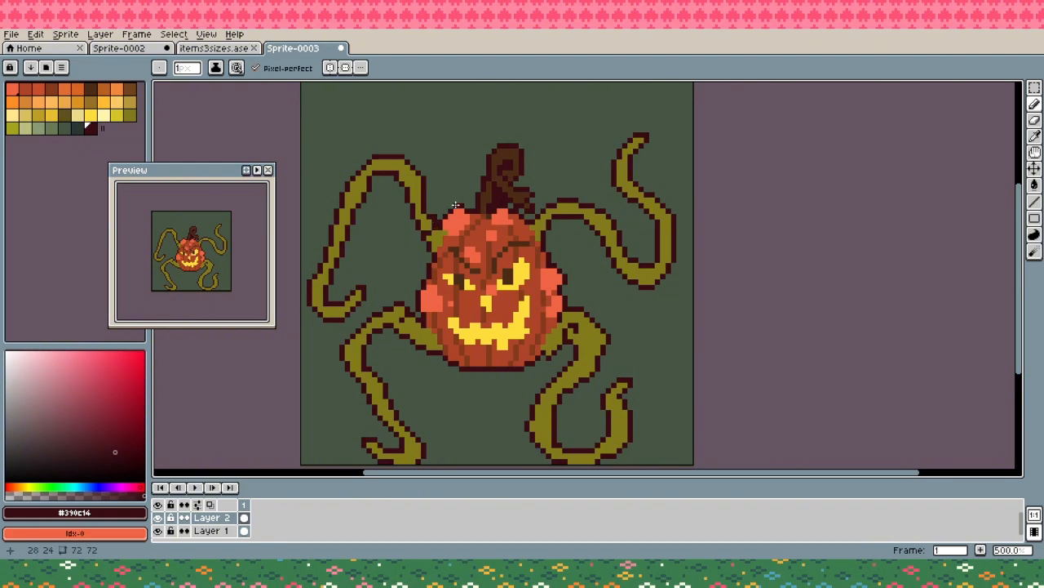
{"action": "key", "text": "ctrl+z"}
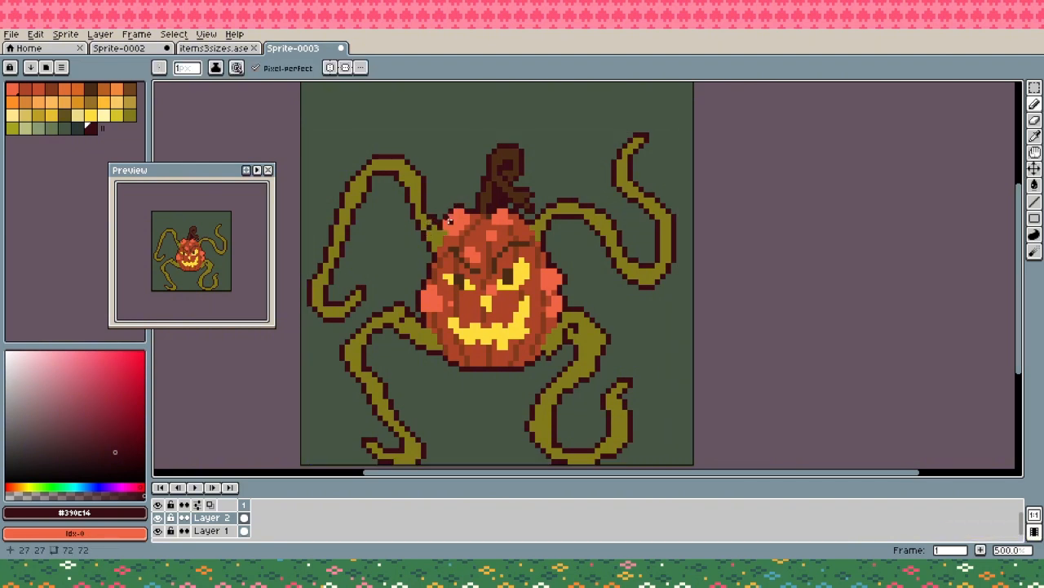
- Refine the inner and outer edges of the upper-left vine's top bend with #390c14 and olive #817b1a
{"action": "left_click", "coordinate": [399, 172], "text": "alt"}
{"action": "left_click", "coordinate": [414, 184], "text": "alt"}
{"action": "key", "text": "e"}
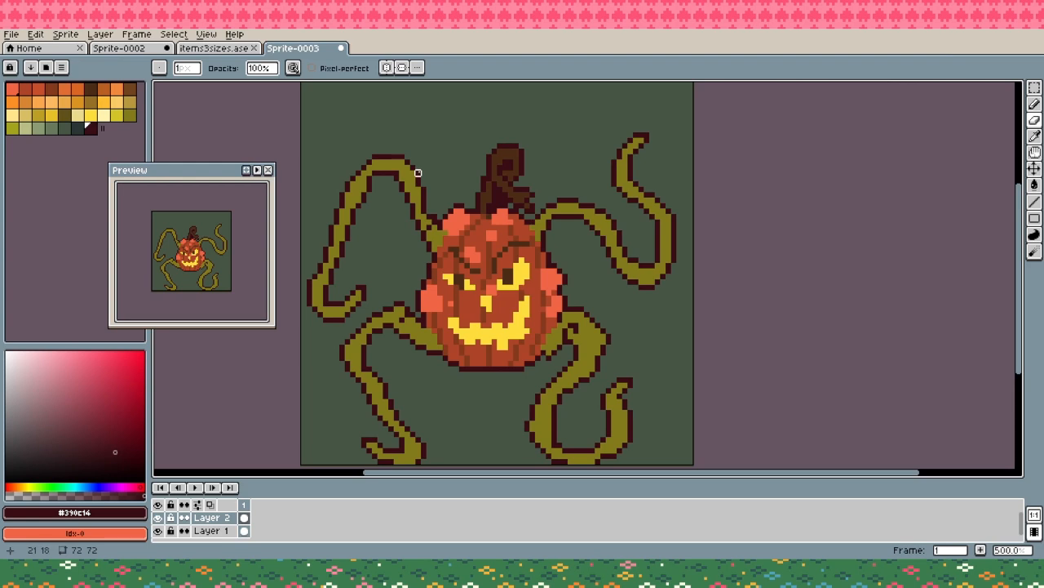
{"action": "key", "text": "b"}
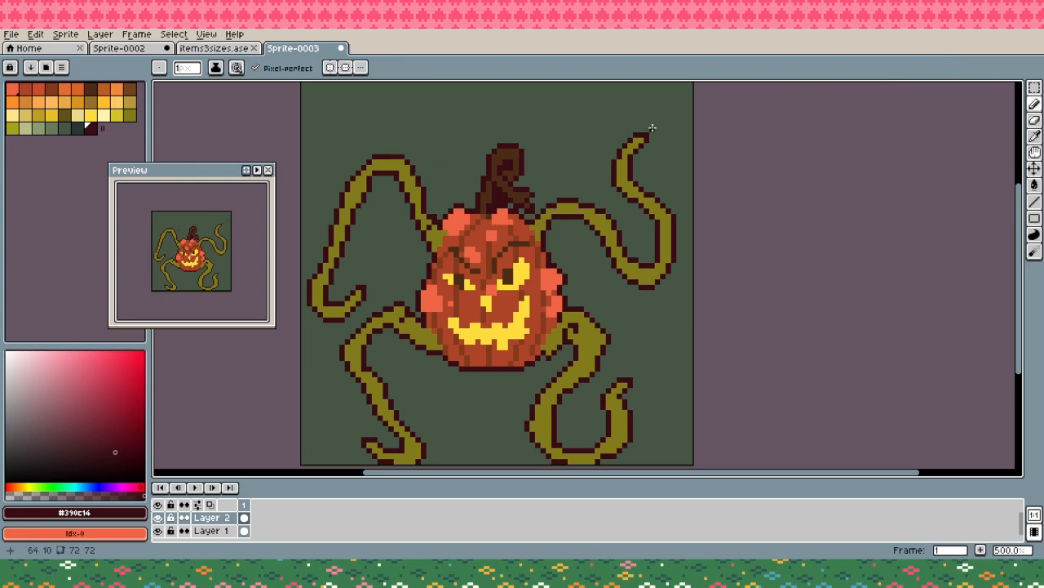
{"action": "left_click", "coordinate": [372, 178], "text": "alt"}
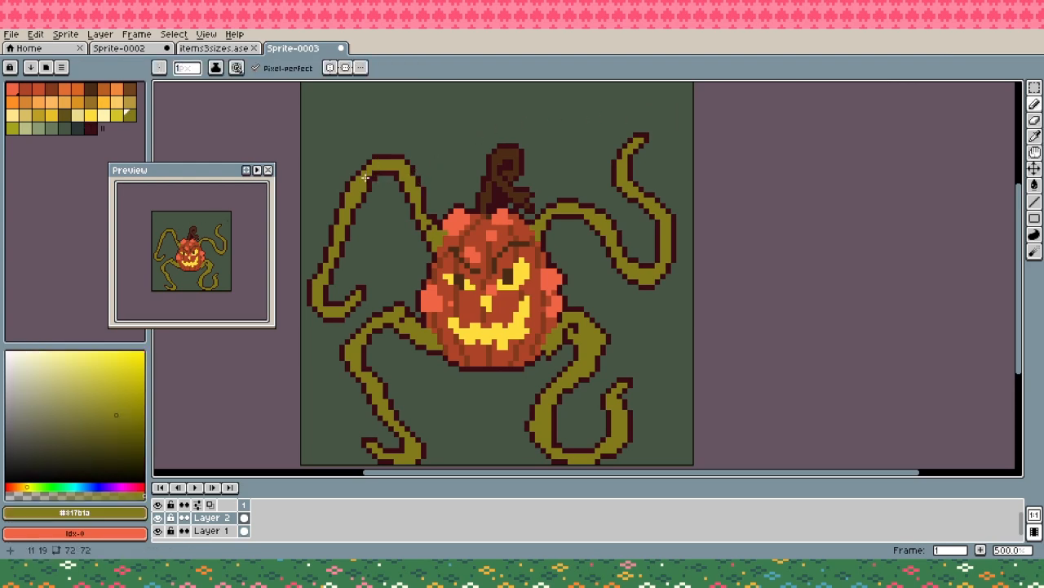
{"action": "left_click", "coordinate": [392, 169], "text": "alt"}
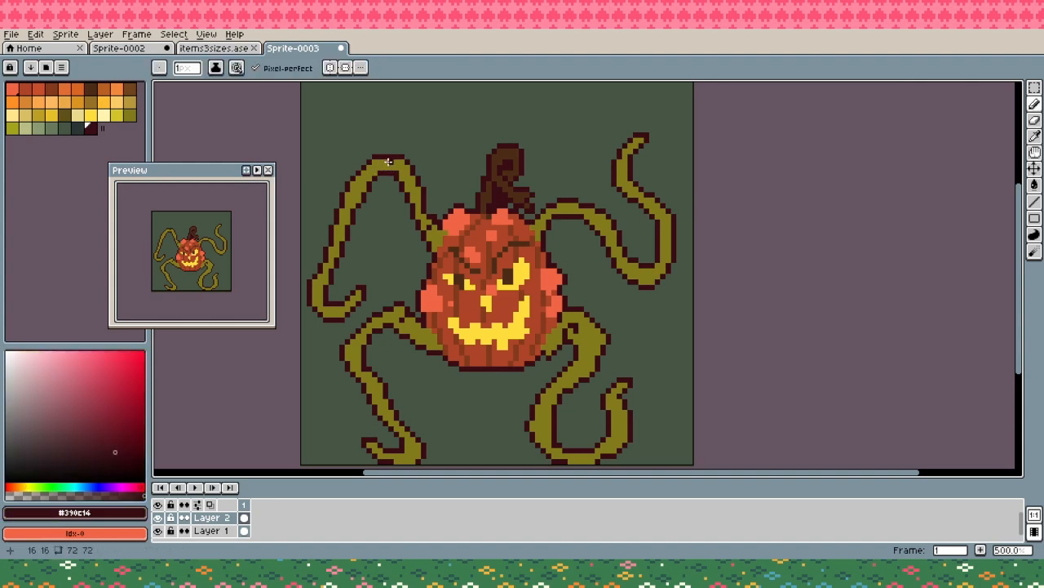
- Thicken the lower bend of the upper-right vine in olive #817b1a and redraw its outline and crease in #390c14
{"action": "left_click", "coordinate": [656, 270], "text": "alt"}
{"action": "mouse_move", "coordinate": [648, 287]}
{"action": "left_mouse_down"}
{"action": "mouse_move", "coordinate": [624, 275]}
{"action": "mouse_move", "coordinate": [663, 274]}
{"action": "left_mouse_up"}
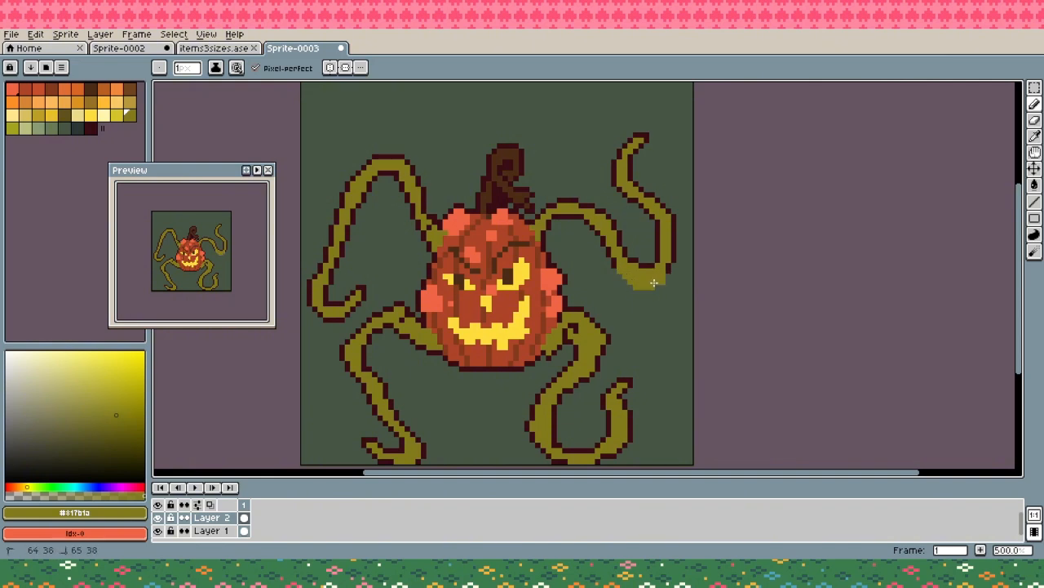
{"action": "left_click", "coordinate": [667, 276], "text": "alt"}
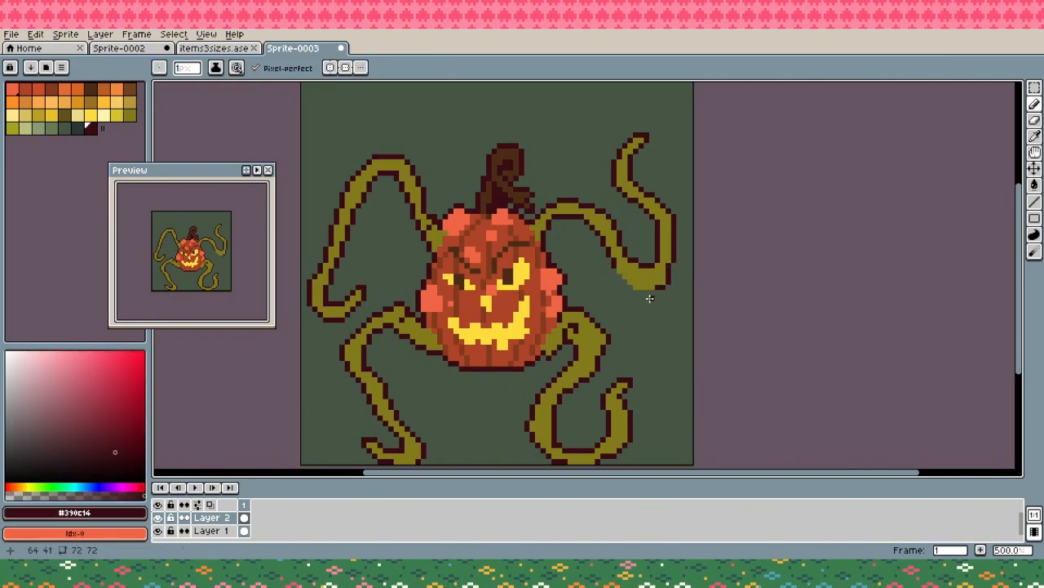
{"action": "left_click_drag", "start_coordinate": [649, 299], "coordinate": [616, 270]}
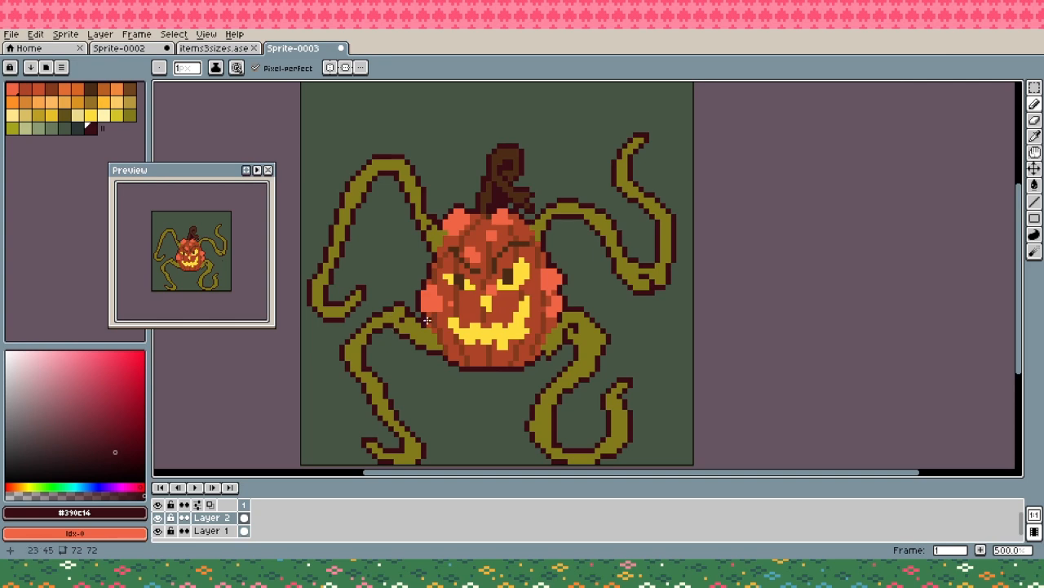
- Raise the upper-left vine's top bend into a peak in olive #817b1a, with a new #390c14 outline and crease
{"action": "left_click", "coordinate": [393, 162], "text": "alt"}
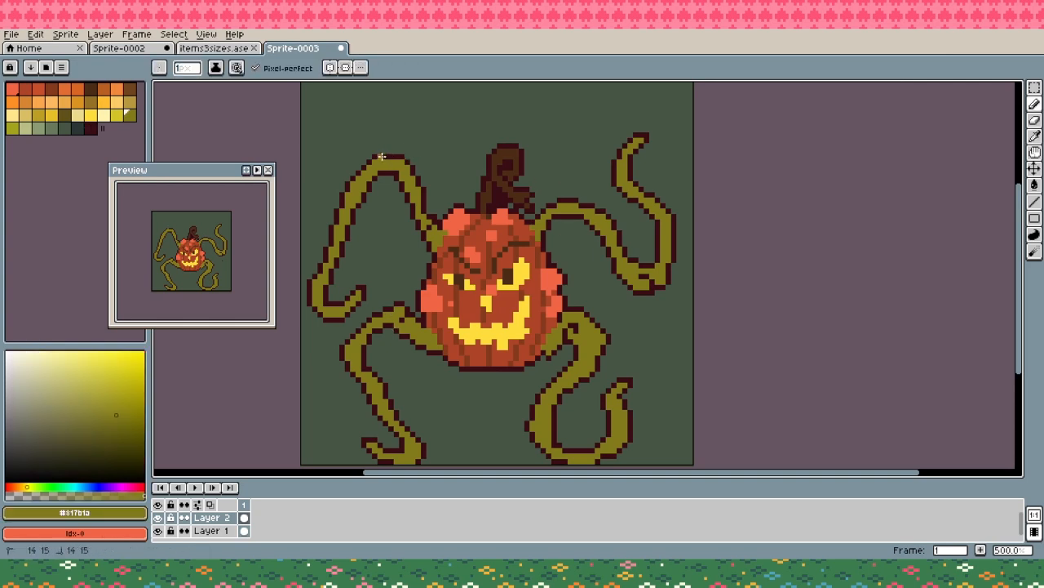
{"action": "mouse_move", "coordinate": [380, 158]}
{"action": "left_mouse_down"}
{"action": "mouse_move", "coordinate": [414, 172]}
{"action": "mouse_move", "coordinate": [397, 173]}
{"action": "mouse_move", "coordinate": [418, 142]}
{"action": "mouse_move", "coordinate": [388, 151]}
{"action": "left_mouse_up"}
{"action": "left_click", "coordinate": [375, 156], "text": "alt"}
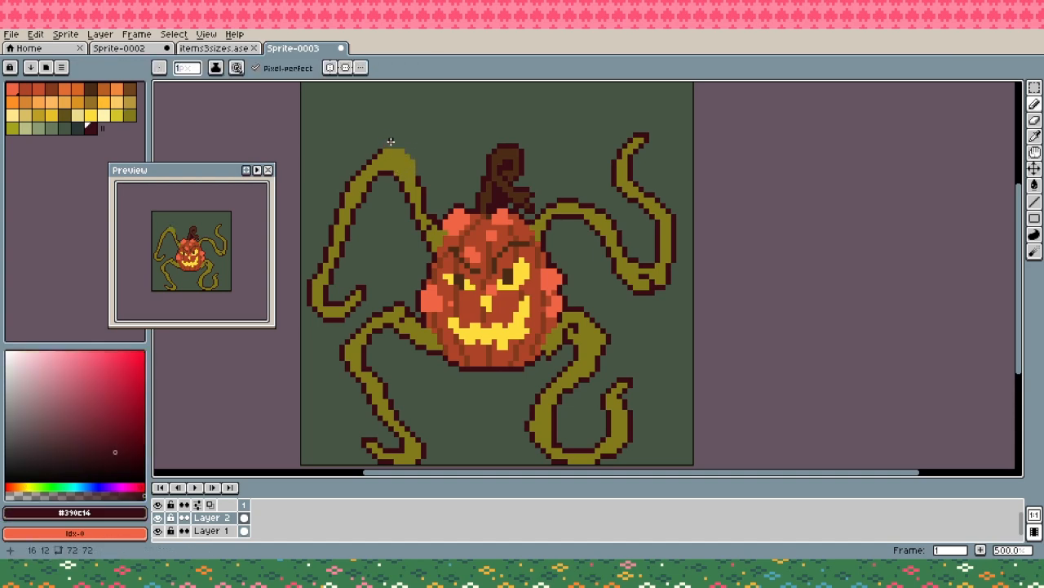
{"action": "left_click", "coordinate": [390, 146]}
{"action": "key", "text": "ctrl+z"}
{"action": "left_click_drag", "start_coordinate": [392, 146], "coordinate": [402, 146]}
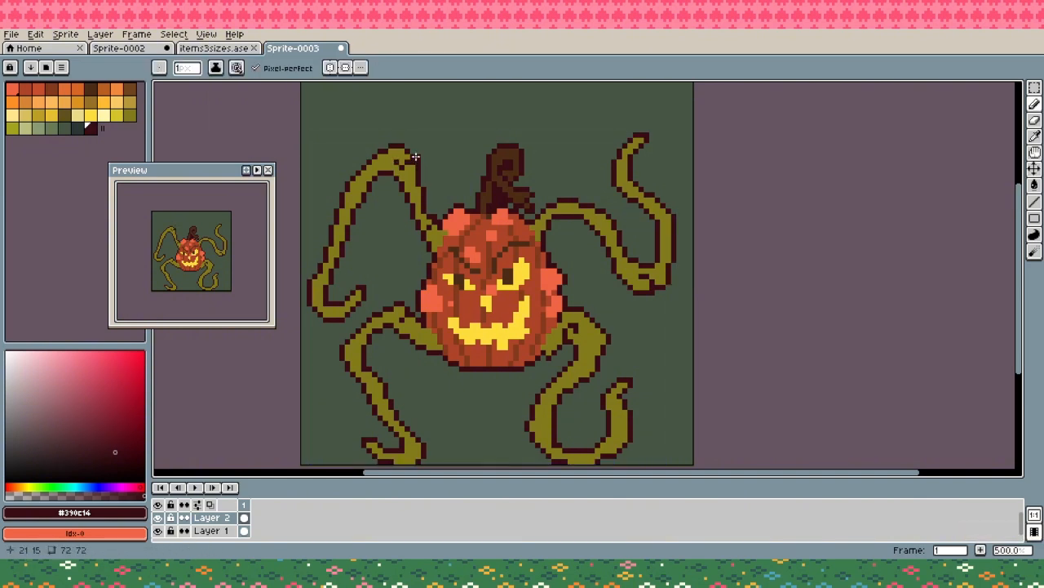
{"action": "left_click", "coordinate": [402, 156], "text": "alt"}
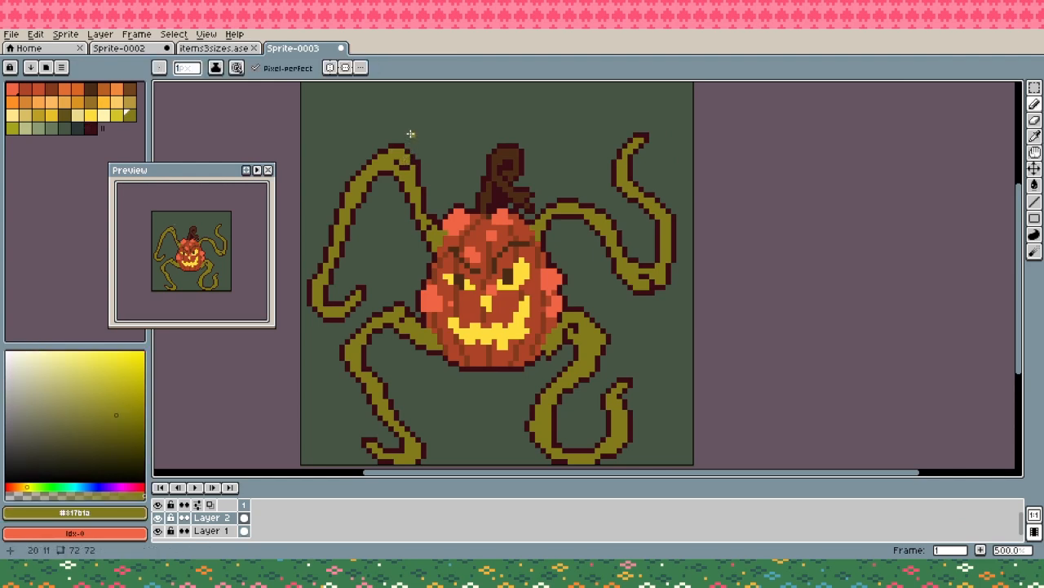
- Reshape the upper bend of the lower-left vine in olive #817b1a and redraw its outline in #390c14
{"action": "key", "text": "alt"}
{"action": "left_click", "coordinate": [412, 313], "text": "alt"}
{"action": "left_click", "coordinate": [408, 311]}
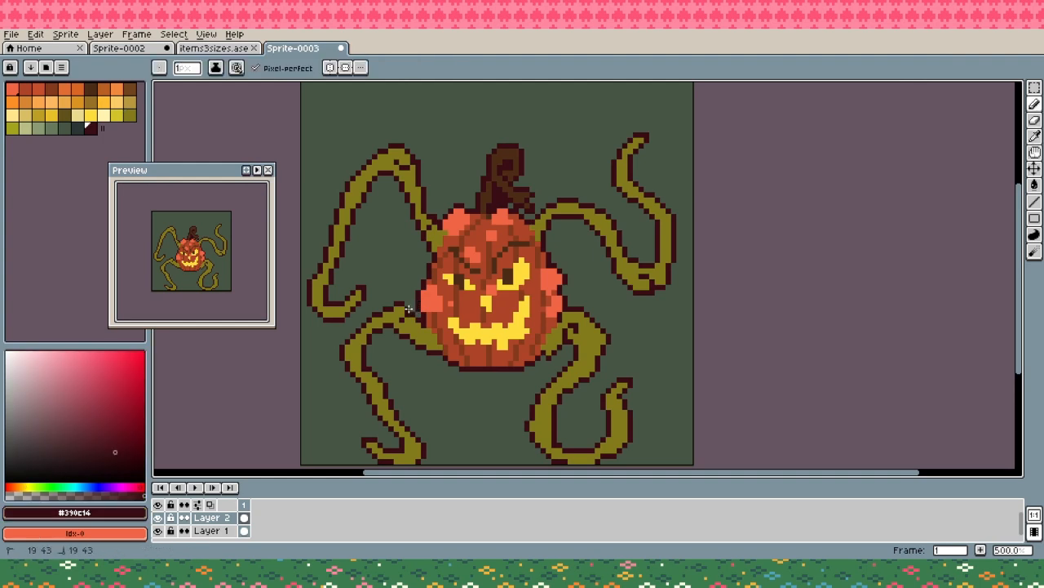
{"action": "left_click", "coordinate": [409, 318], "text": "alt"}
{"action": "left_click_drag", "start_coordinate": [396, 316], "coordinate": [409, 316]}
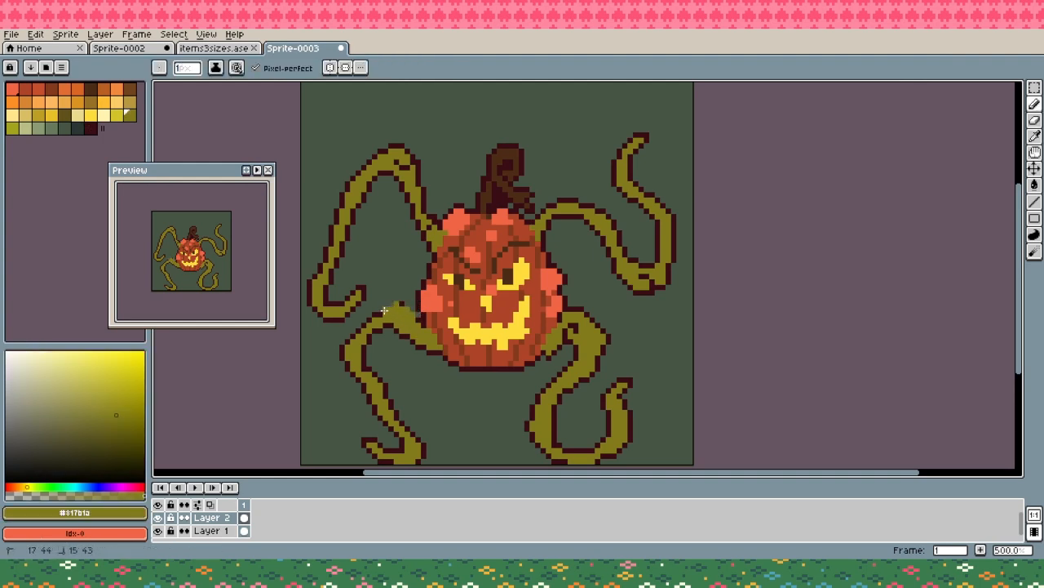
{"action": "left_click", "coordinate": [415, 315], "text": "alt"}
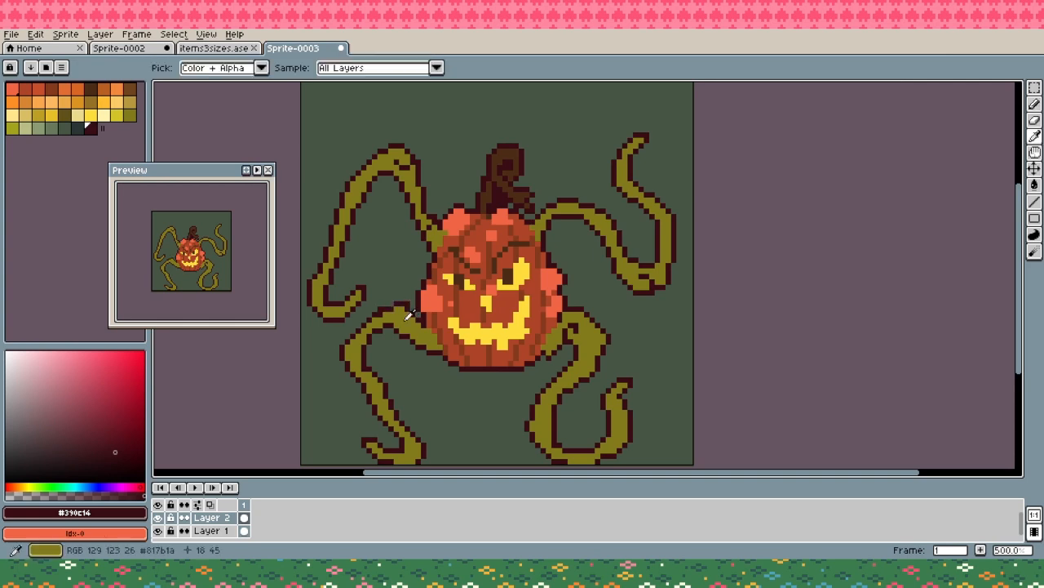
{"action": "left_click", "coordinate": [393, 309], "text": "alt"}
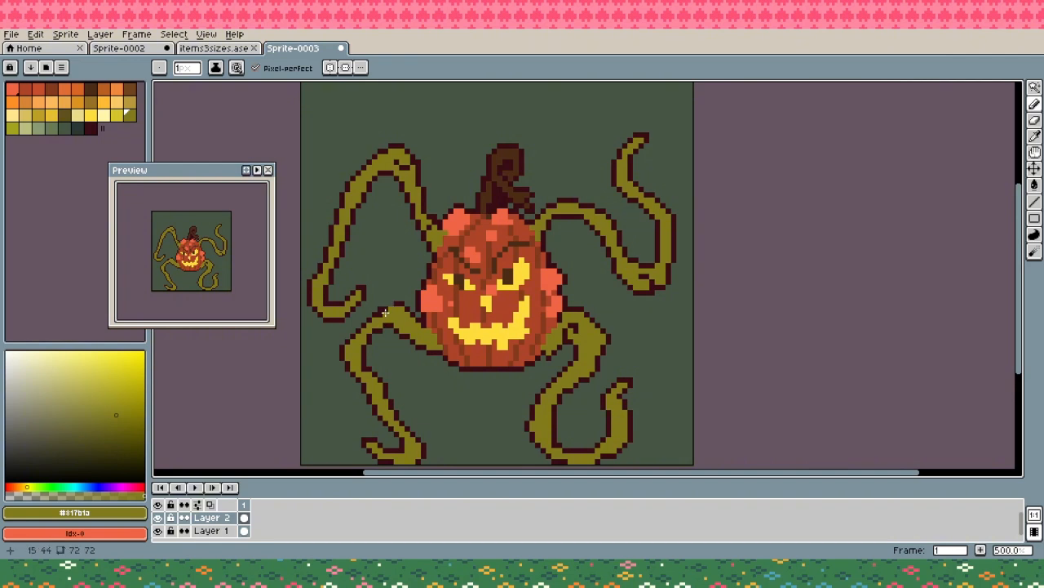
{"action": "left_click", "coordinate": [400, 302], "text": "alt"}
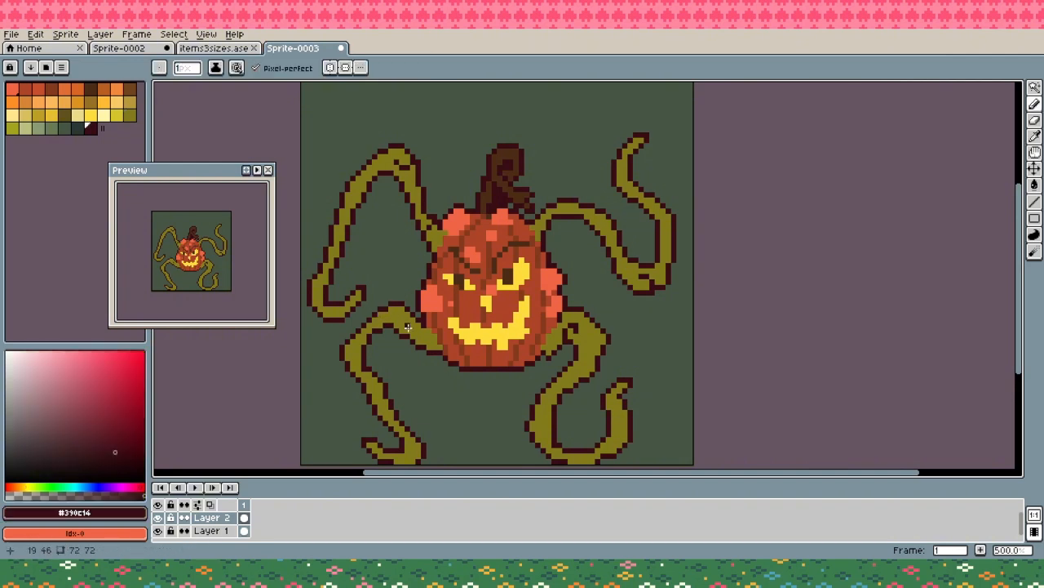
{"action": "key", "text": "ctrl+z"}
- Shade the bases of the two lower vines beside the pumpkin with the brown at palette index 9
{"action": "left_click", "coordinate": [586, 332], "text": "alt"}
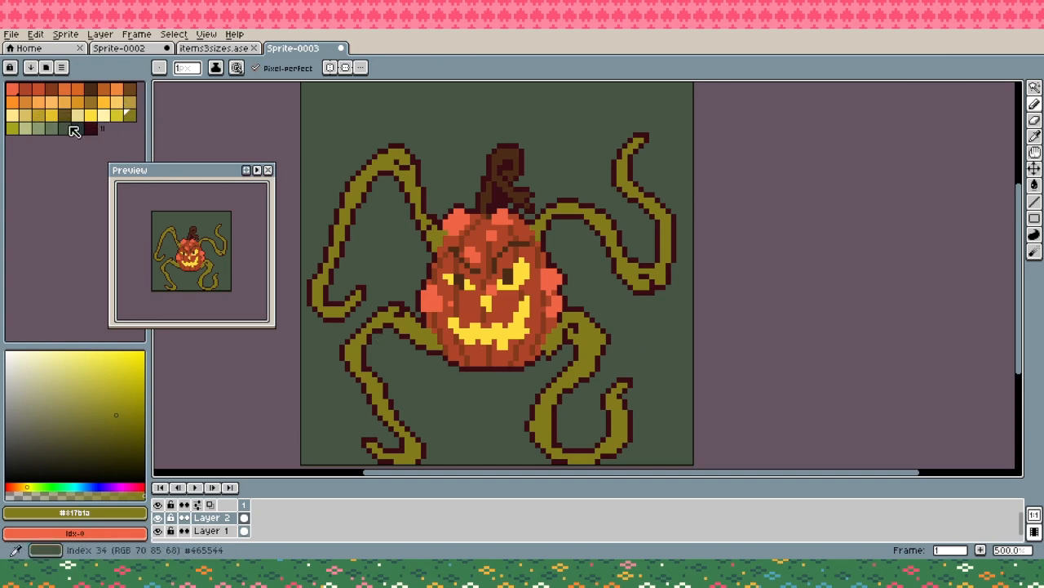
{"action": "left_click", "coordinate": [130, 89]}
{"action": "left_click", "coordinate": [425, 334]}
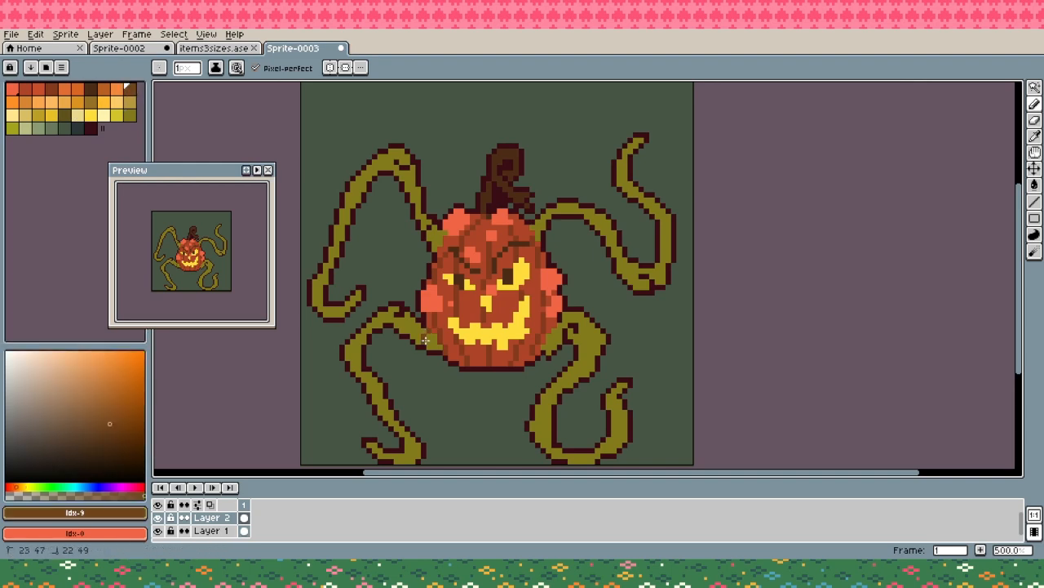
{"action": "left_click_drag", "start_coordinate": [426, 337], "coordinate": [440, 349]}
{"action": "mouse_move", "coordinate": [556, 331]}
{"action": "left_mouse_down"}
{"action": "mouse_move", "coordinate": [549, 348]}
{"action": "mouse_move", "coordinate": [554, 336]}
{"action": "left_mouse_up"}
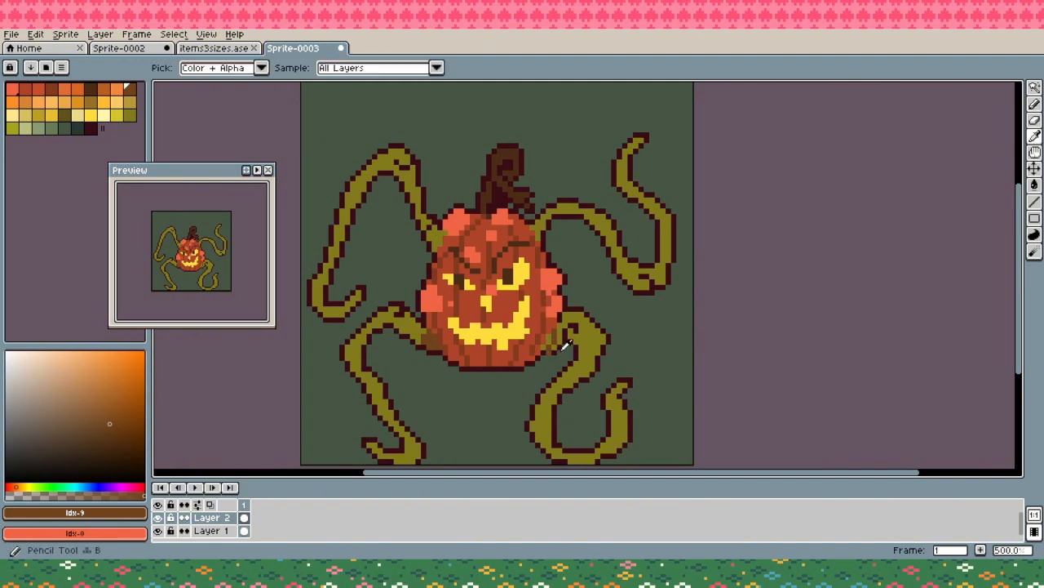
{"action": "left_click", "coordinate": [555, 350], "text": "alt"}
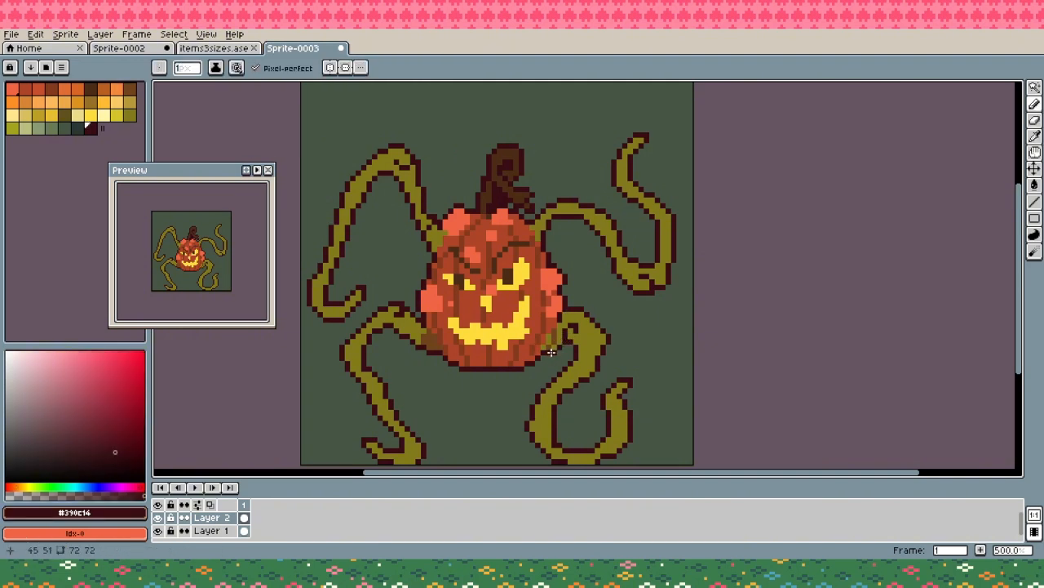
- Shade the lower-right vine's base in brown #71441c and refine its lower loop with olive #817b1a and a #390c14 outline
{"action": "left_click", "coordinate": [560, 333], "text": "alt"}
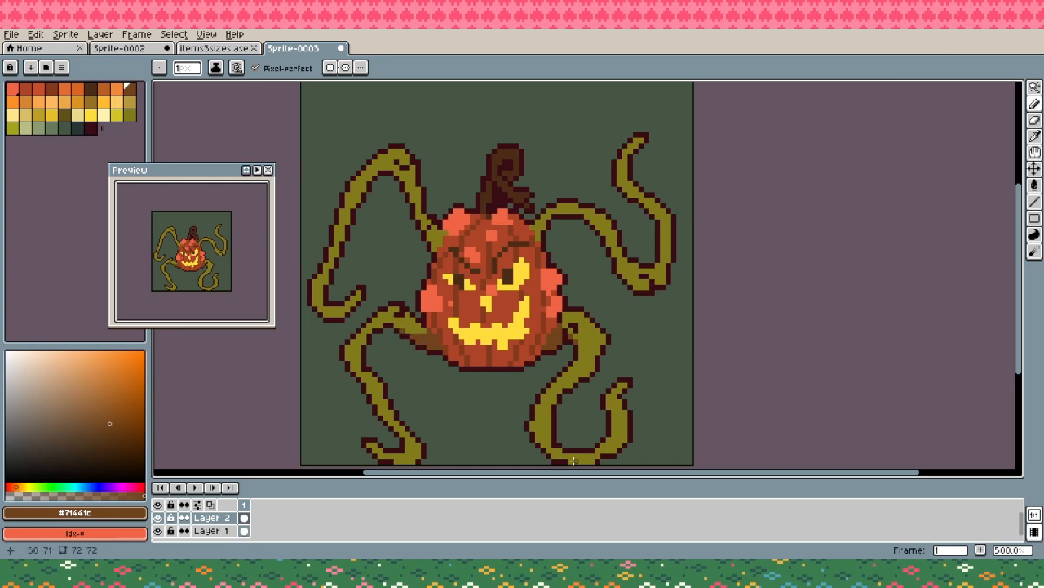
{"action": "mouse_move", "coordinate": [619, 441]}
{"action": "left_mouse_down"}
{"action": "mouse_move", "coordinate": [620, 412]}
{"action": "mouse_move", "coordinate": [582, 437]}
{"action": "left_mouse_up"}
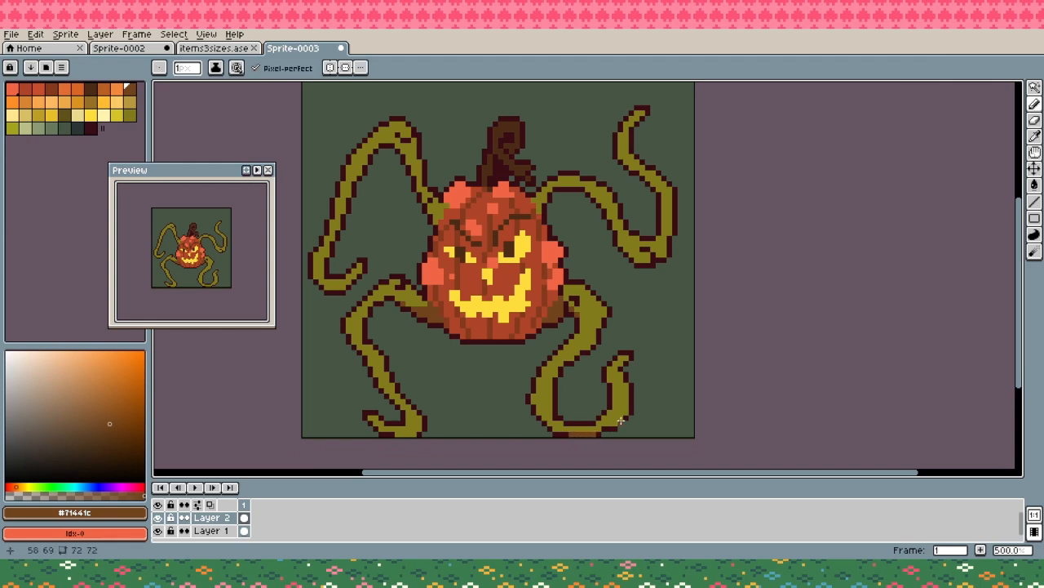
{"action": "left_click", "coordinate": [535, 388], "text": "alt"}
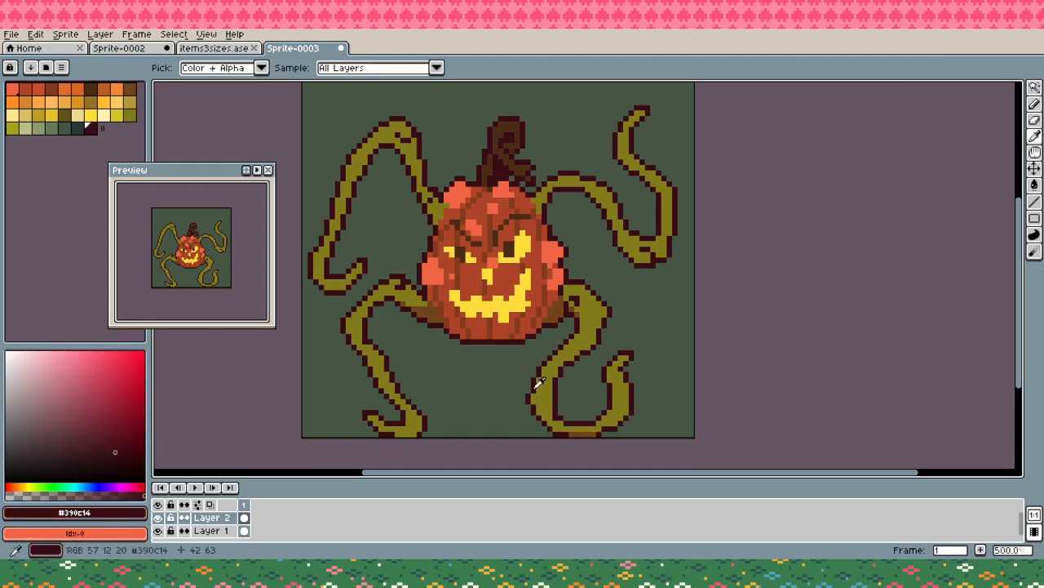
{"action": "left_click", "coordinate": [555, 379], "text": "alt"}
{"action": "left_click", "coordinate": [560, 400], "text": "alt"}
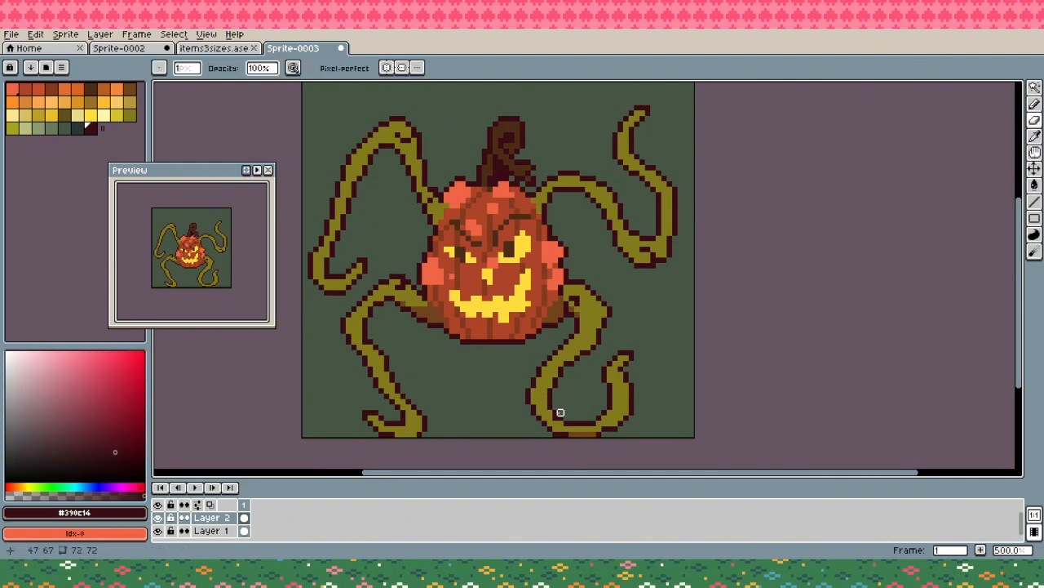
{"action": "key", "text": "alt"}
{"action": "left_click", "coordinate": [560, 415], "text": "alt"}
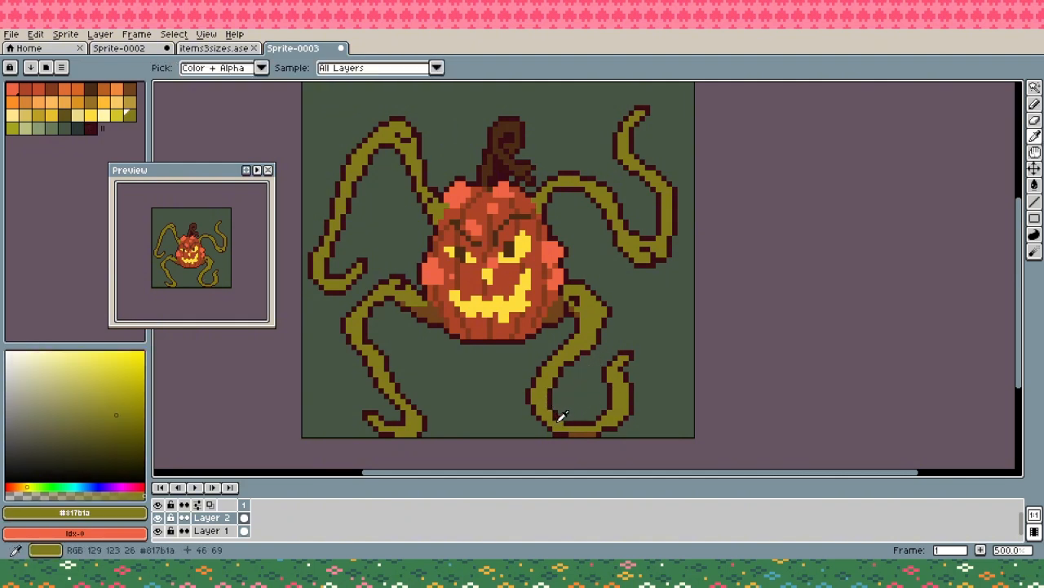
{"action": "left_click", "coordinate": [569, 427], "text": "alt"}
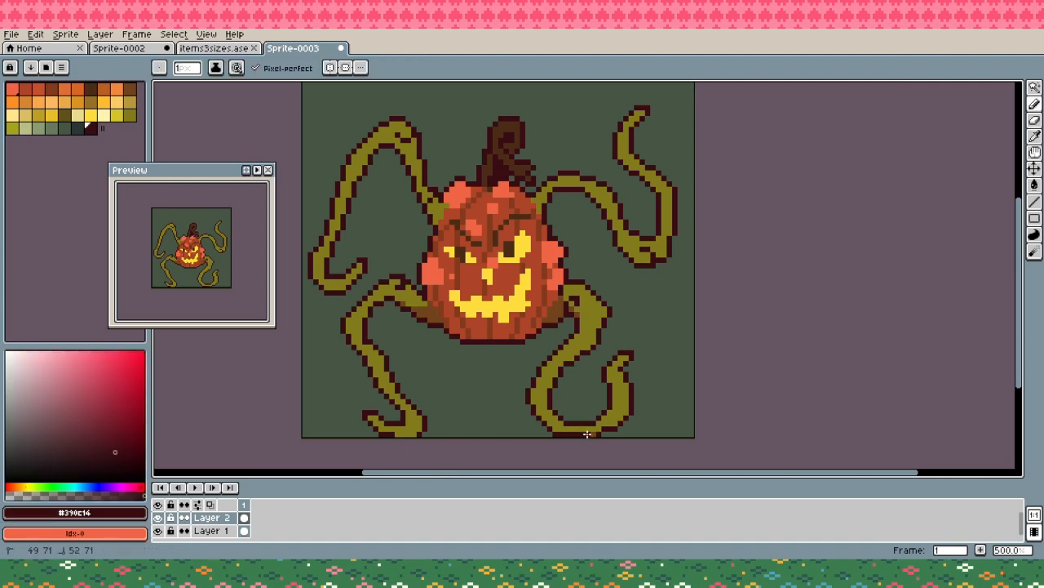
- Shade the bottom curve of the lower-right vine's loop in brown #71441c and touch up its upper bend in olive #817b1a
{"action": "key", "text": "alt"}
{"action": "left_click", "coordinate": [563, 310], "text": "alt"}
{"action": "mouse_move", "coordinate": [602, 432]}
{"action": "left_mouse_down"}
{"action": "mouse_move", "coordinate": [558, 427]}
{"action": "mouse_move", "coordinate": [612, 423]}
{"action": "mouse_move", "coordinate": [625, 404]}
{"action": "left_mouse_up"}
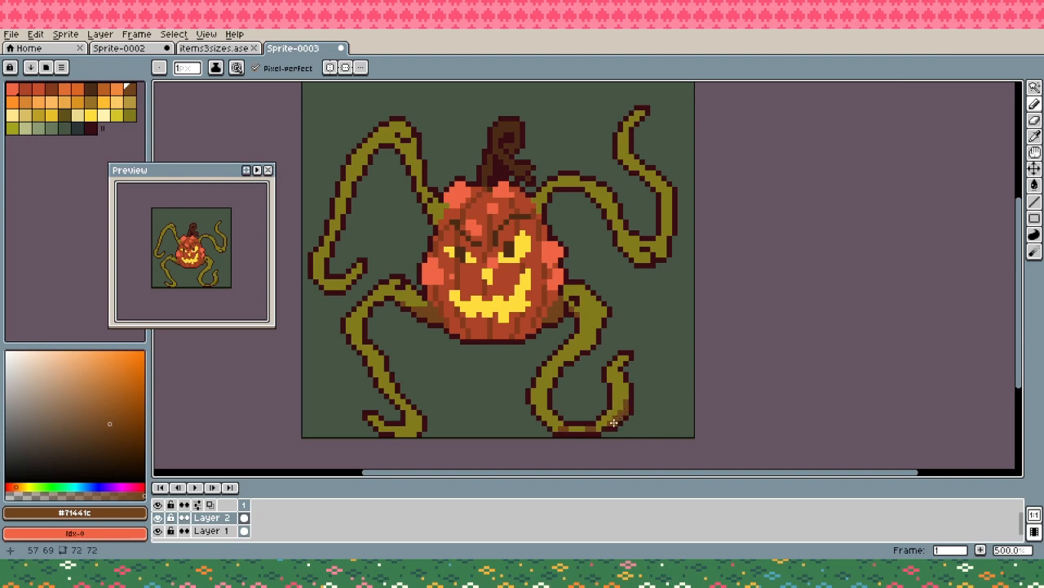
{"action": "left_click", "coordinate": [603, 325], "text": "alt"}
{"action": "left_click", "coordinate": [598, 324], "text": "alt"}
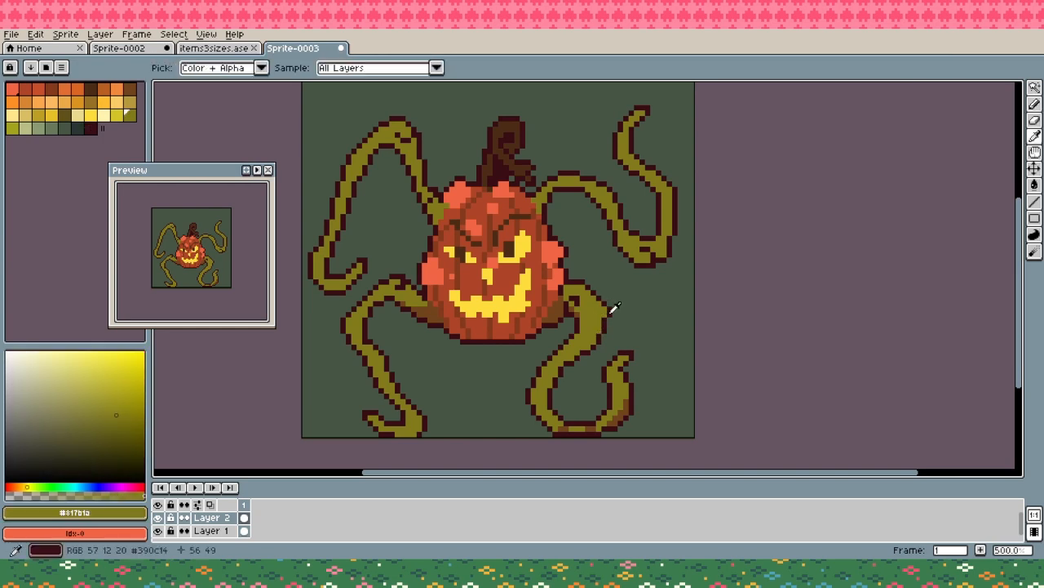
{"action": "left_click", "coordinate": [609, 314], "text": "alt"}
{"action": "left_click", "coordinate": [602, 304], "text": "alt"}
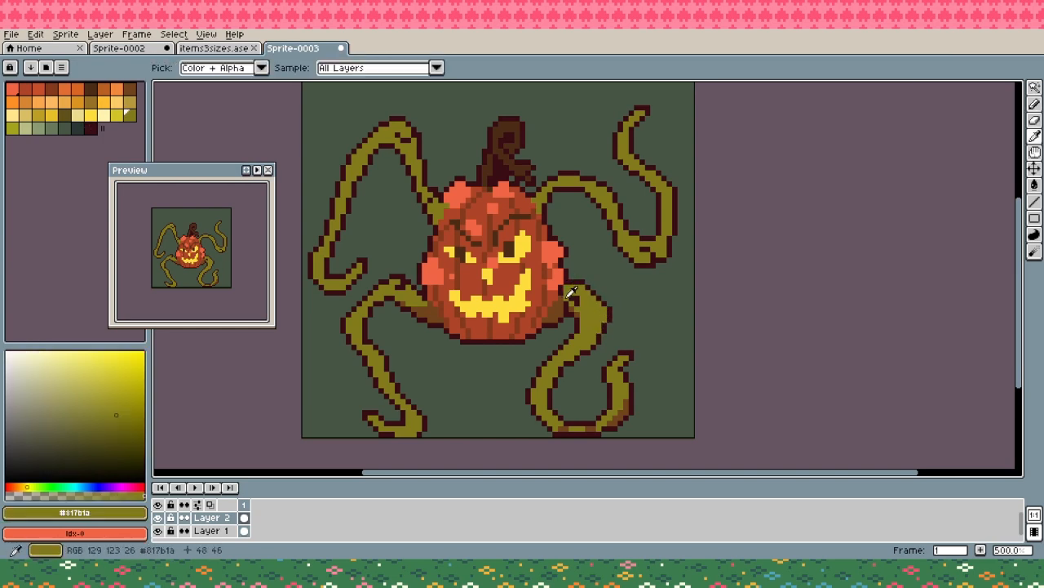
{"action": "left_click", "coordinate": [585, 311], "text": "alt"}
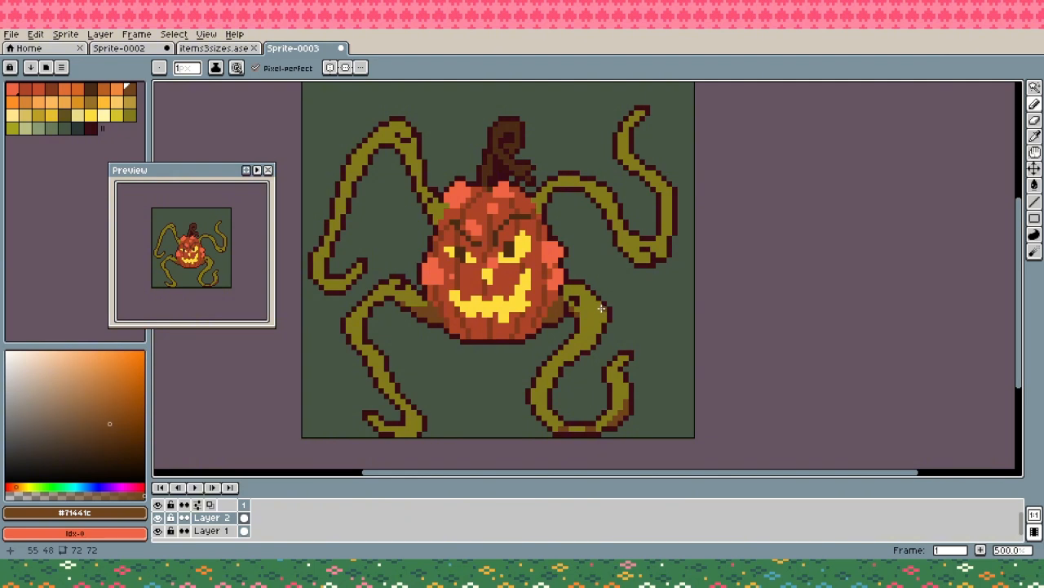
- Shade the outer side of the lower-right vine's upper bend in brown #71441c and save the sprite as pumpkin monster.aseprite
{"action": "left_click_drag", "start_coordinate": [601, 309], "coordinate": [570, 357]}
{"action": "left_click", "coordinate": [591, 343]}
{"action": "key", "text": "g"}
{"action": "left_click", "coordinate": [593, 338]}
{"action": "key", "text": "b"}
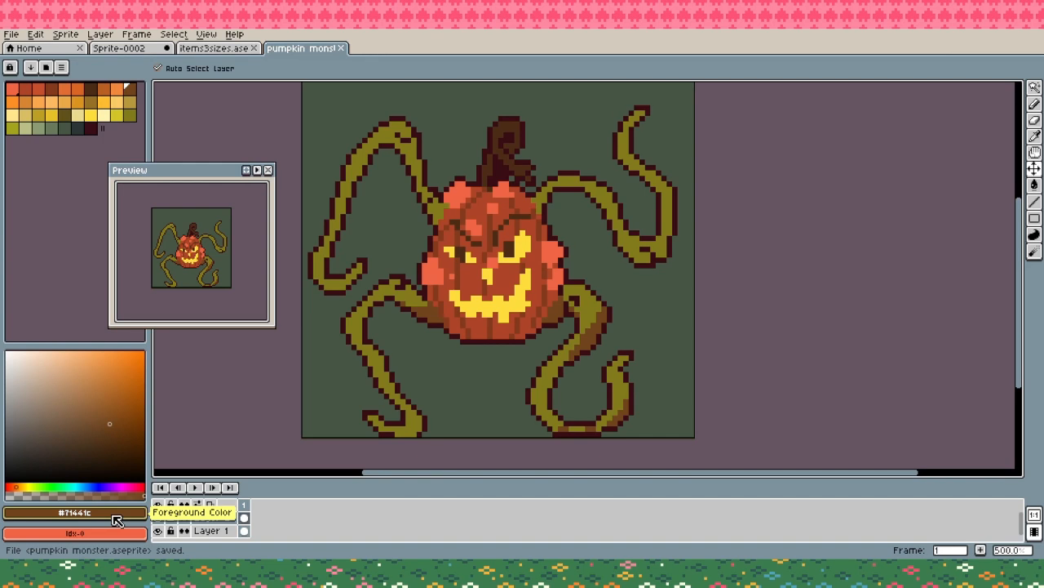
- Extend the #71441c shading around the lower-right vine's loop and curled tip, trimming it with olive #817b1a
{"action": "key", "text": "shift+n"}
{"action": "key", "text": "b"}
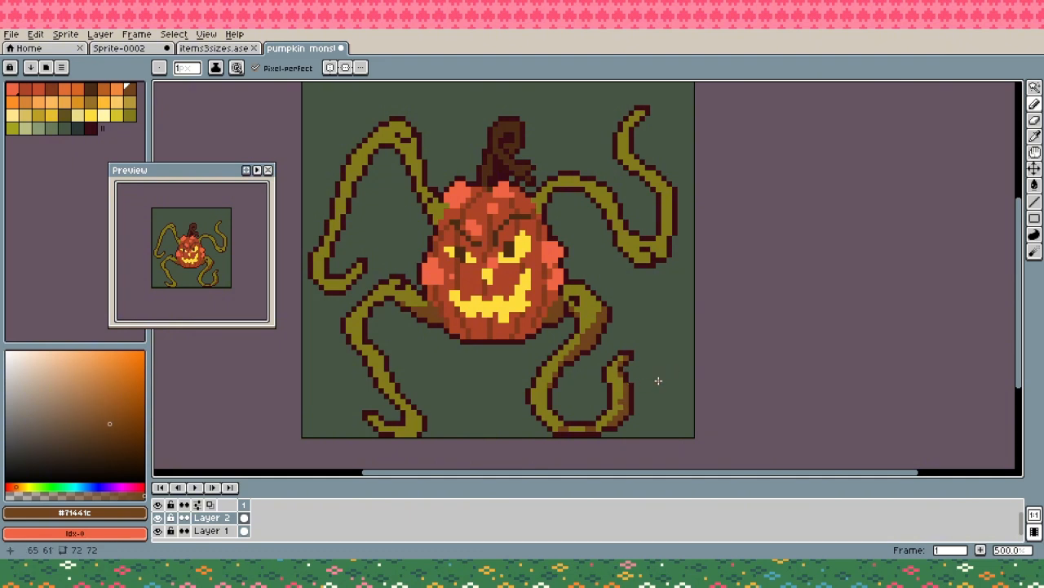
{"action": "left_click", "coordinate": [622, 380], "text": "alt"}
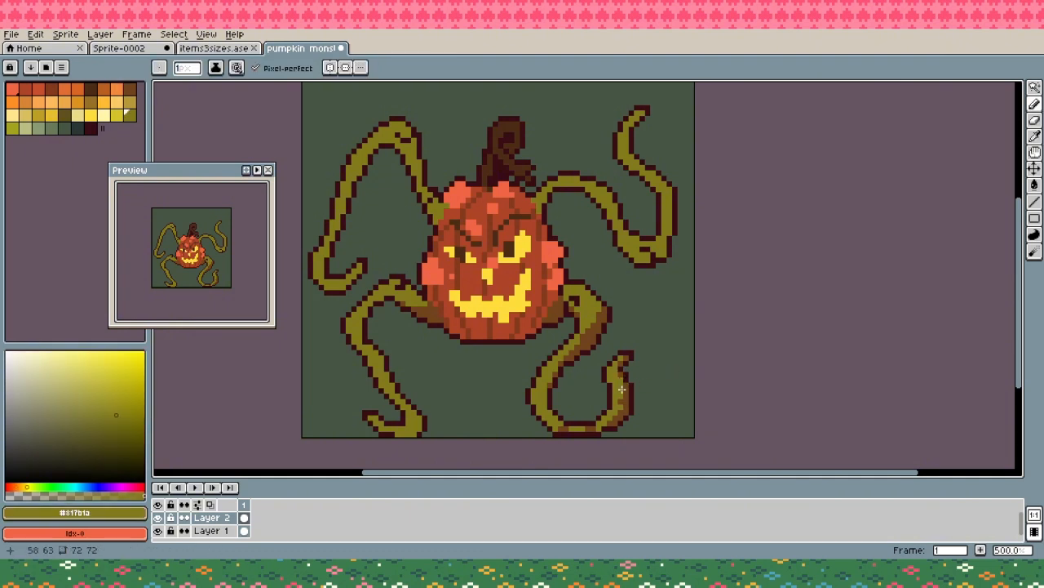
{"action": "left_click", "coordinate": [626, 413], "text": "alt"}
{"action": "left_click_drag", "start_coordinate": [626, 407], "coordinate": [628, 401]}
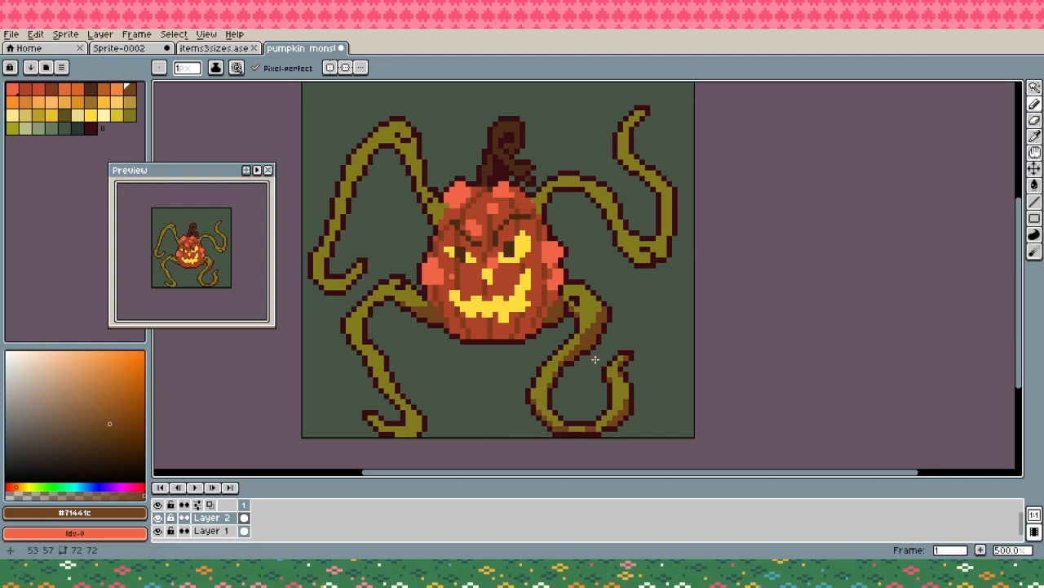
- Shade the underside of the upper-right vine from base to tip in brown #71441c and save the file
{"action": "left_click_drag", "start_coordinate": [621, 316], "coordinate": [630, 369]}
{"action": "left_click_drag", "start_coordinate": [656, 313], "coordinate": [648, 313]}
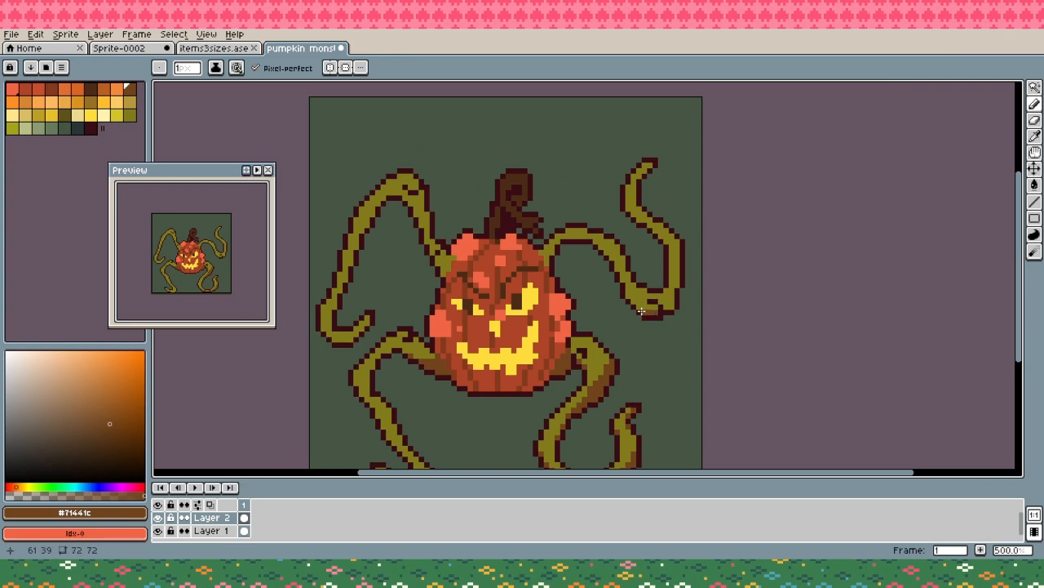
{"action": "key", "text": "ctrl+z"}
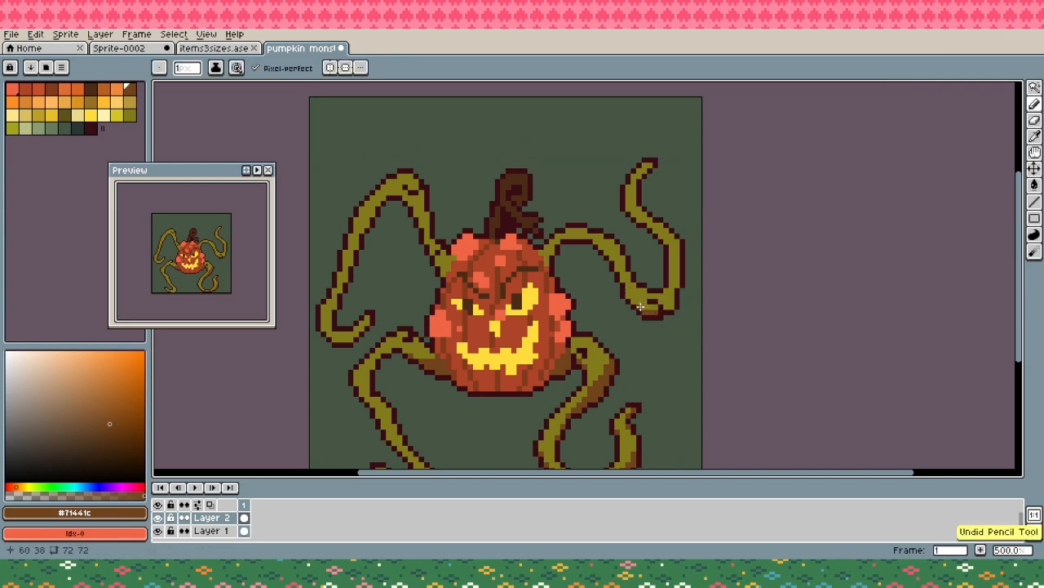
{"action": "key", "text": "ctrl+z"}
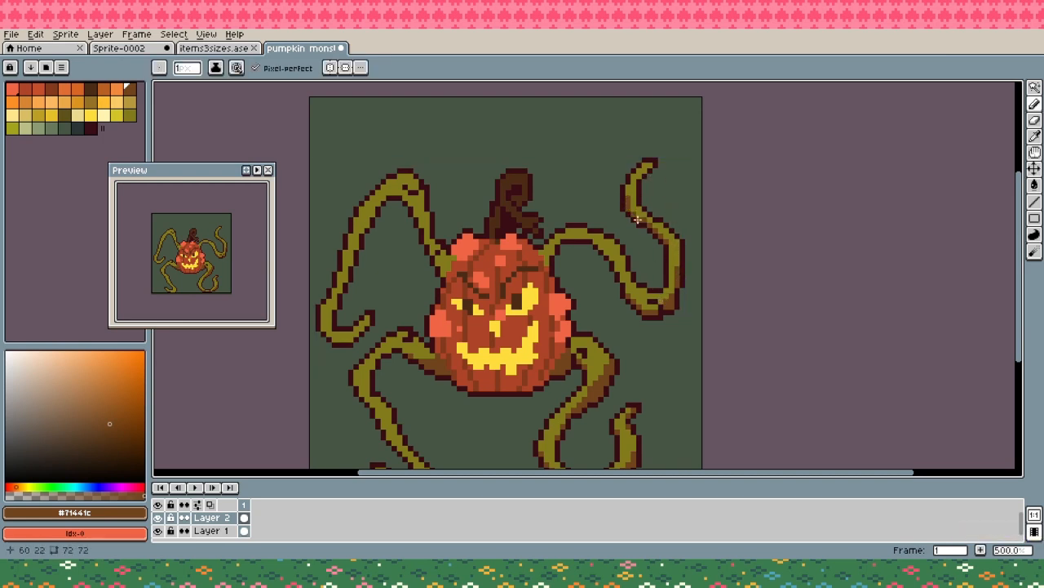
{"action": "left_click", "coordinate": [544, 252]}
{"action": "left_click", "coordinate": [547, 258]}
{"action": "left_click", "coordinate": [547, 251]}
{"action": "left_click", "coordinate": [617, 262]}
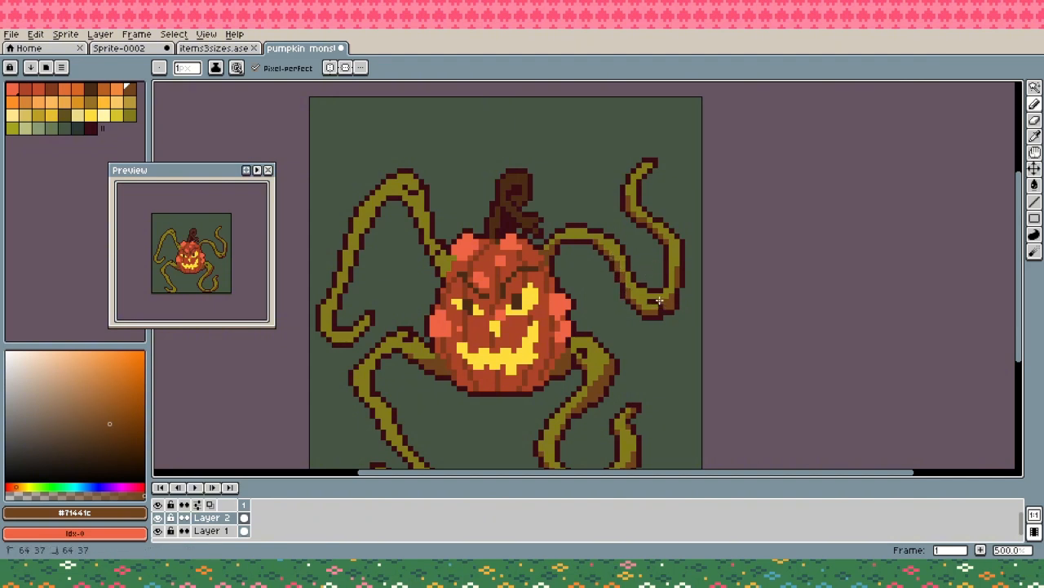
{"action": "key", "text": "ctrl+s"}
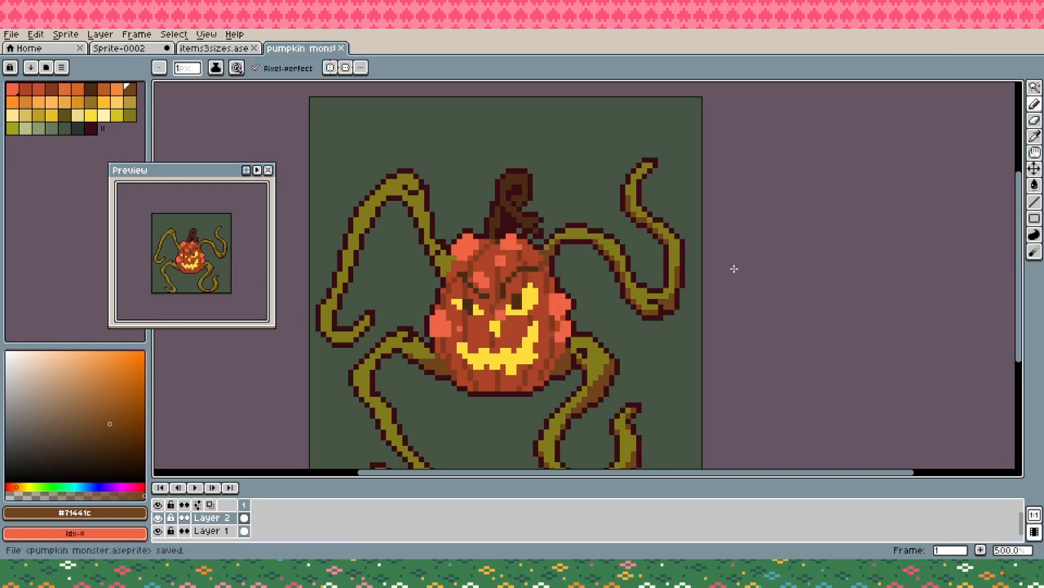
- Clean up the upper-left vine's base beside the pumpkin with olive #817b1a and #390c14 outline pixels
{"action": "left_click_drag", "start_coordinate": [581, 304], "coordinate": [674, 280]}
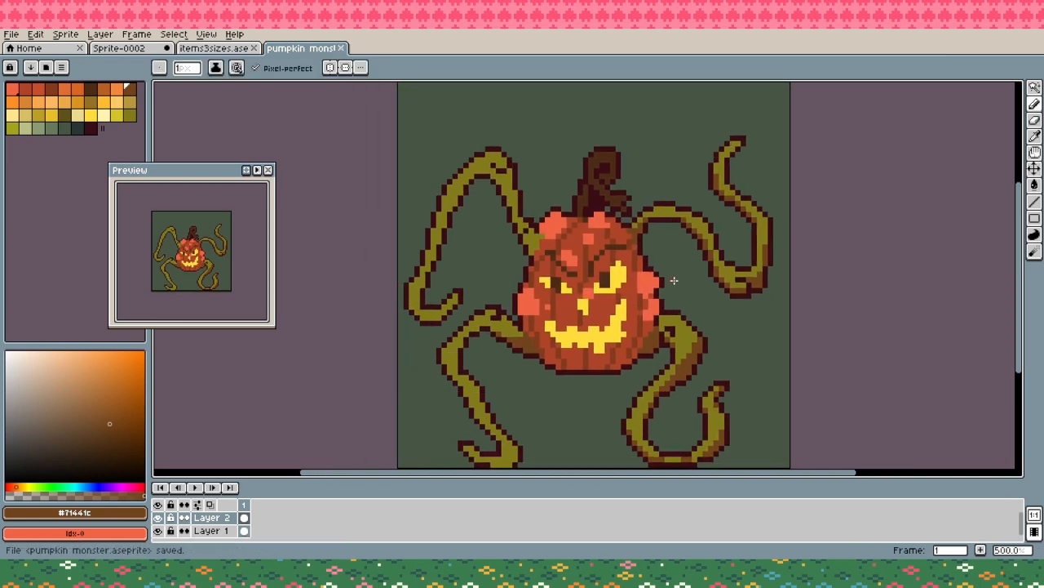
{"action": "left_click", "coordinate": [525, 232], "text": "alt"}
{"action": "left_click", "coordinate": [529, 220]}
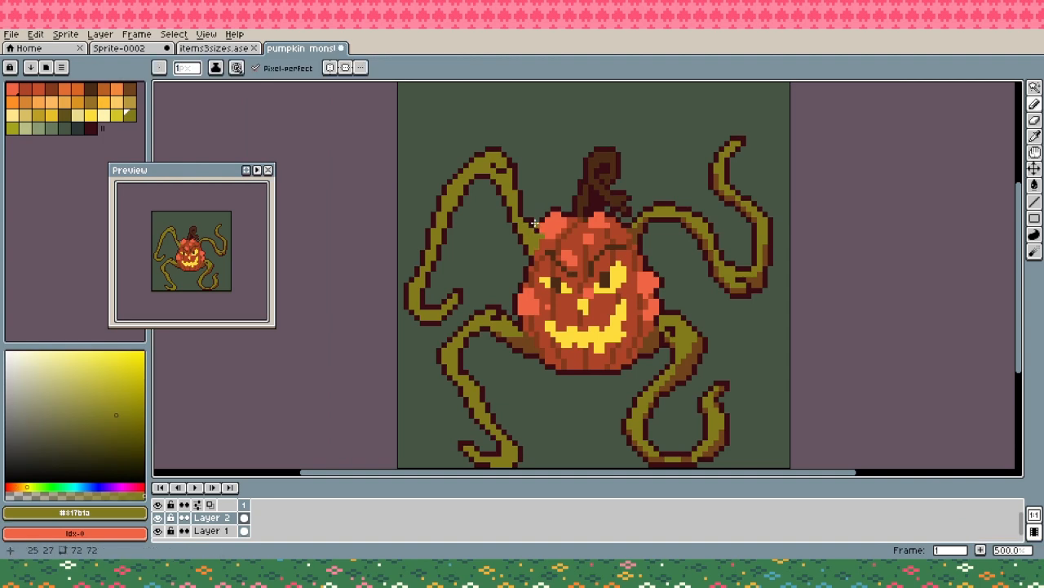
{"action": "left_click", "coordinate": [530, 218], "text": "alt"}
{"action": "left_click", "coordinate": [527, 217]}
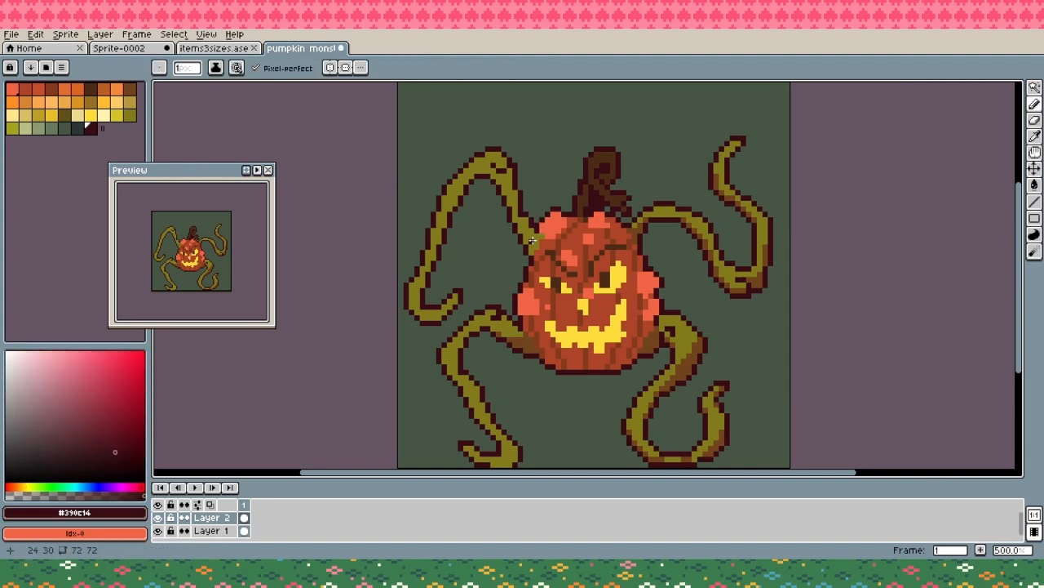
{"action": "left_click", "coordinate": [532, 234], "text": "alt"}
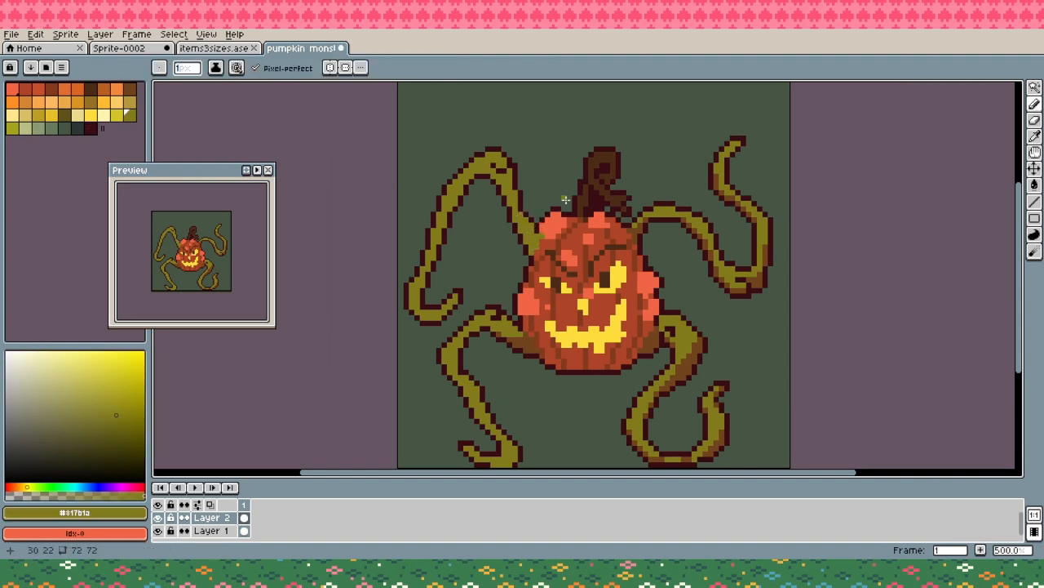
- Shade the upper-left vine along its inner edge, peak and lower hook in brown #71441c, trimming with olive #817b1a
{"action": "left_click", "coordinate": [645, 338], "text": "alt"}
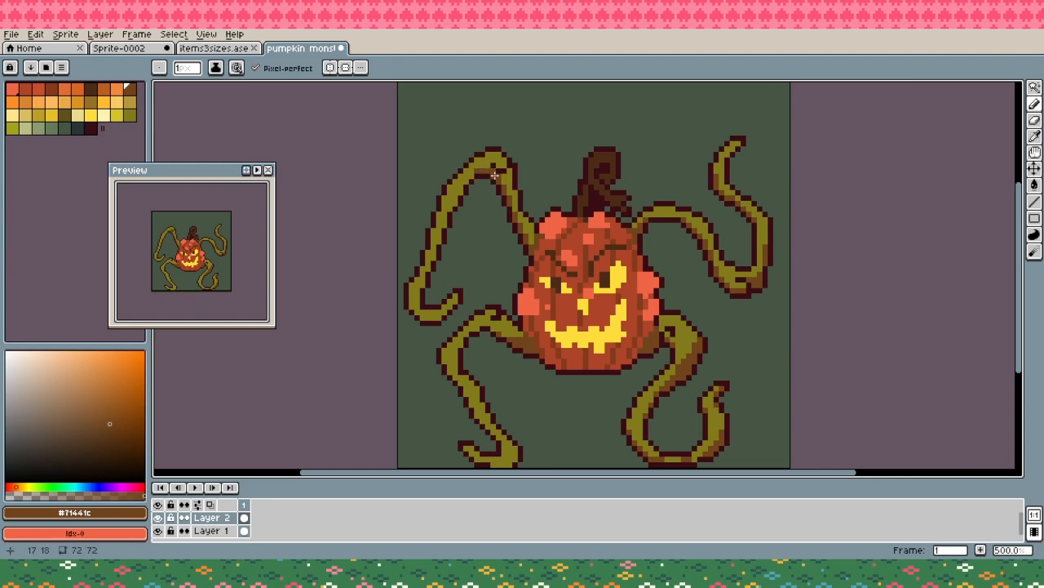
{"action": "left_click_drag", "start_coordinate": [503, 178], "coordinate": [512, 173]}
{"action": "left_click", "coordinate": [454, 204], "text": "alt"}
{"action": "left_click", "coordinate": [450, 214], "text": "alt"}
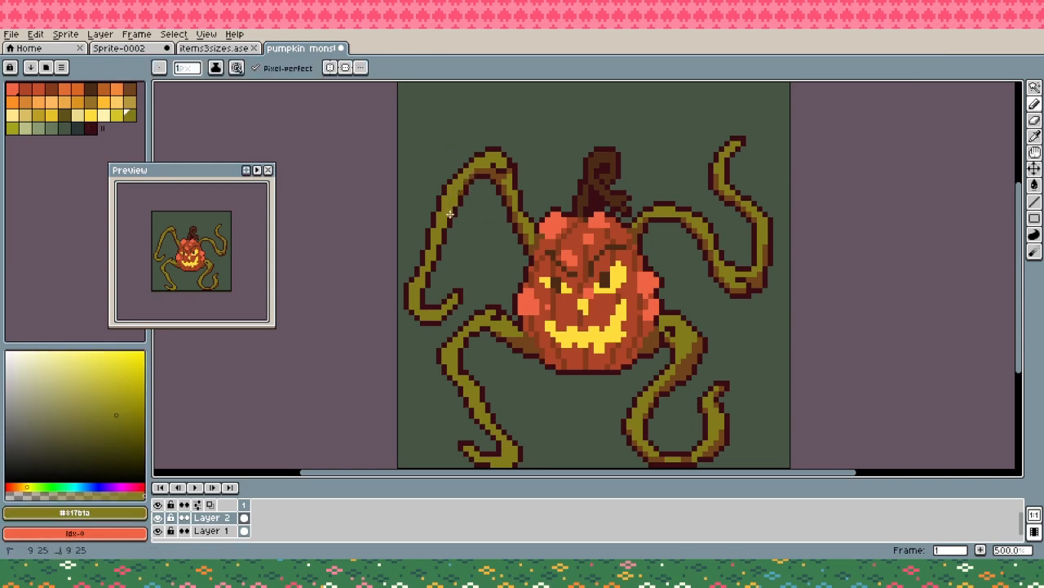
{"action": "left_click", "coordinate": [474, 172], "text": "alt"}
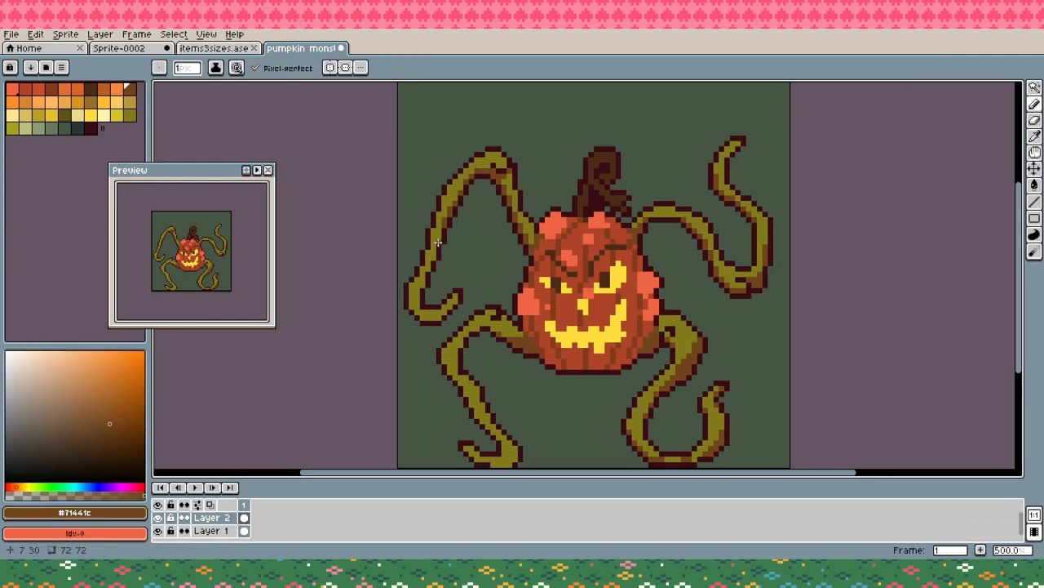
{"action": "left_click_drag", "start_coordinate": [439, 243], "coordinate": [439, 235]}
{"action": "left_click", "coordinate": [433, 255]}
{"action": "mouse_move", "coordinate": [412, 300]}
{"action": "left_mouse_down"}
{"action": "mouse_move", "coordinate": [425, 321]}
{"action": "mouse_move", "coordinate": [435, 318]}
{"action": "left_mouse_up"}
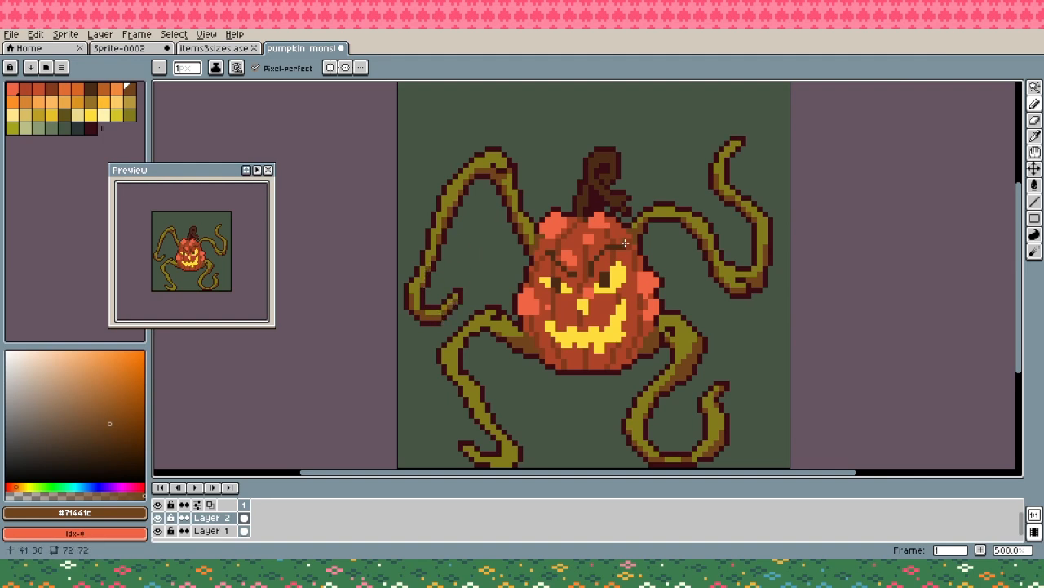
- Smooth the outer corner of the upper-left vine's hook in #390c14, erase the excess outline pixel and save the file
{"action": "left_click", "coordinate": [411, 284], "text": "alt"}
{"action": "key", "text": "e"}
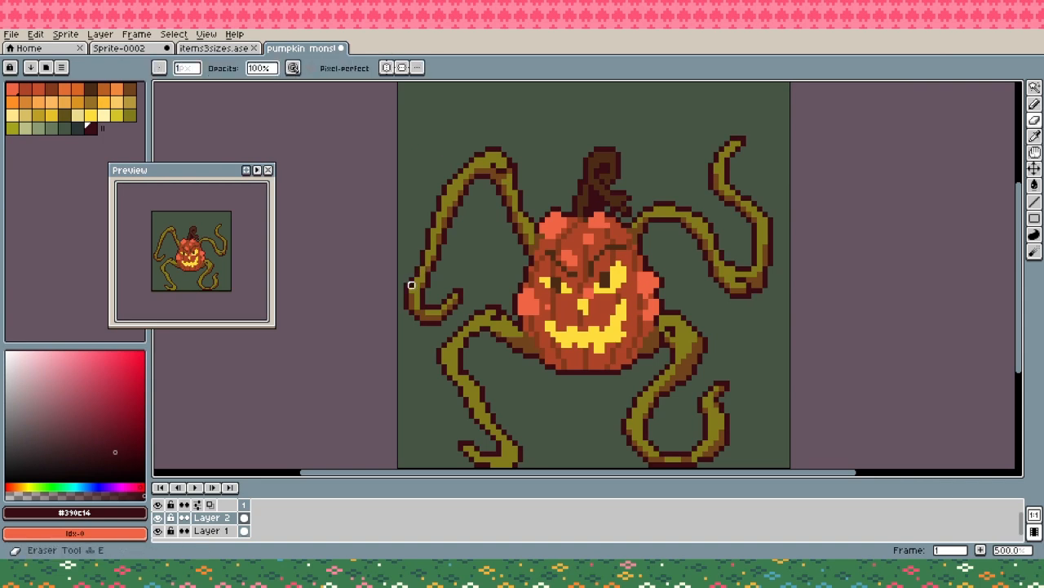
{"action": "left_click", "coordinate": [408, 286]}
{"action": "key", "text": "b"}
{"action": "key", "text": "ctrl+s"}
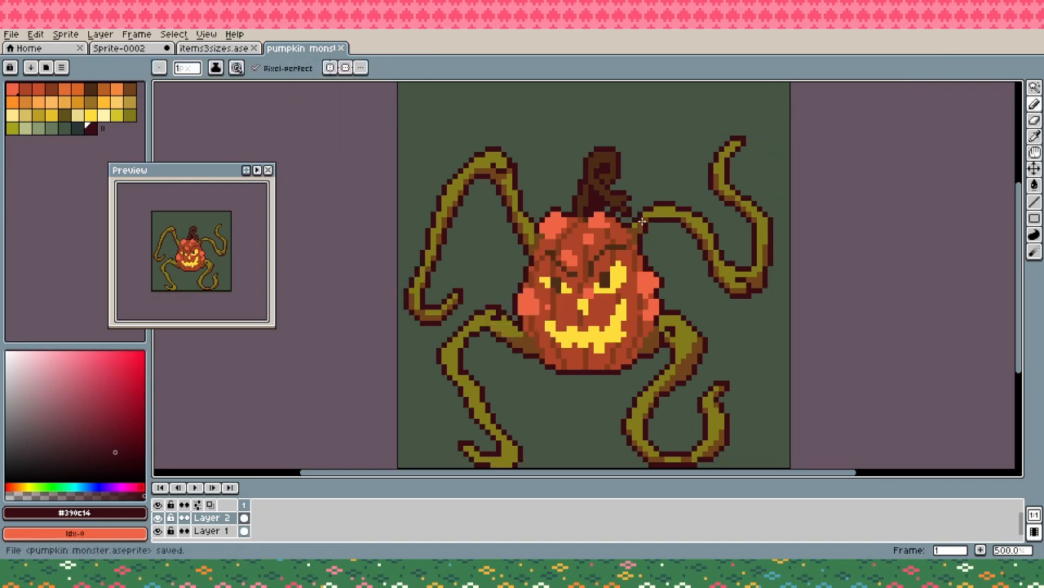
- Shade the lower-left vine's base, upper bend and descending section in brown #71441c
{"action": "scroll", "coordinate": [663, 336], "scroll_direction": "down", "scroll_amount": 1}
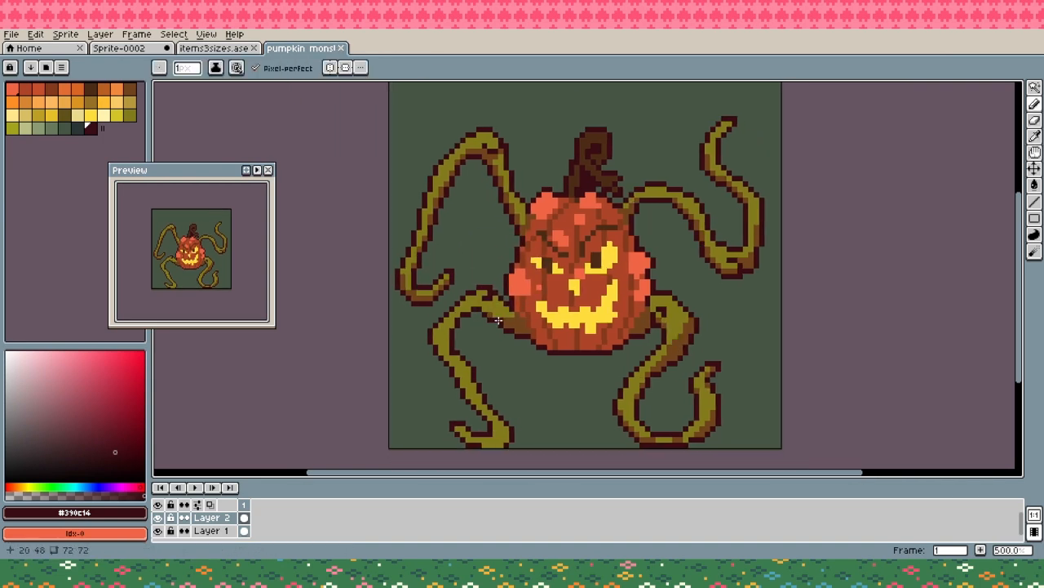
{"action": "left_click", "coordinate": [456, 364]}
{"action": "left_click", "coordinate": [463, 375], "text": "alt"}
{"action": "left_click", "coordinate": [488, 320], "text": "alt"}
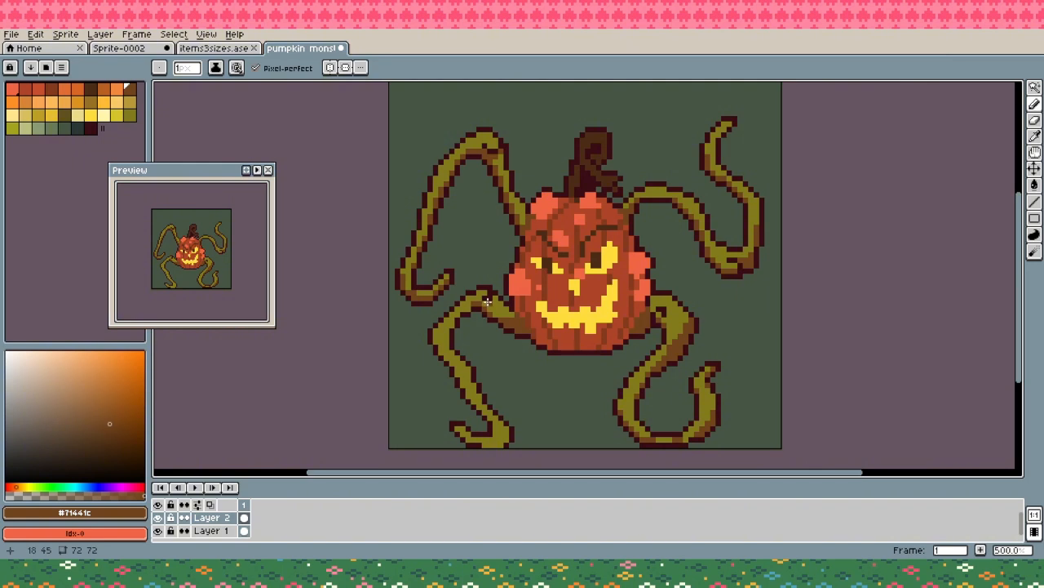
{"action": "key", "text": "ctrl+z"}
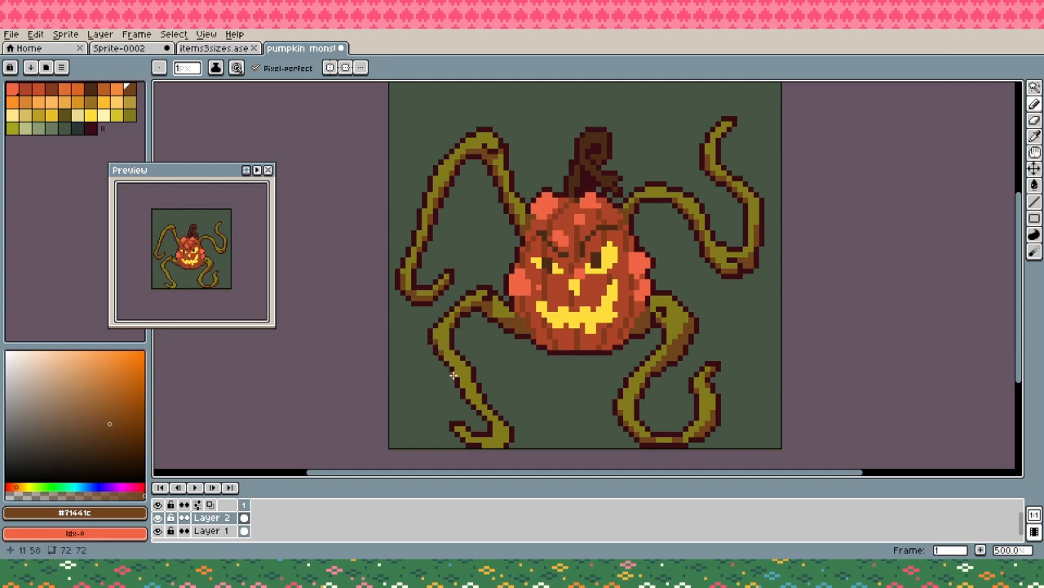
{"action": "left_click_drag", "start_coordinate": [446, 358], "coordinate": [458, 373]}
{"action": "left_click_drag", "start_coordinate": [456, 362], "coordinate": [456, 366]}
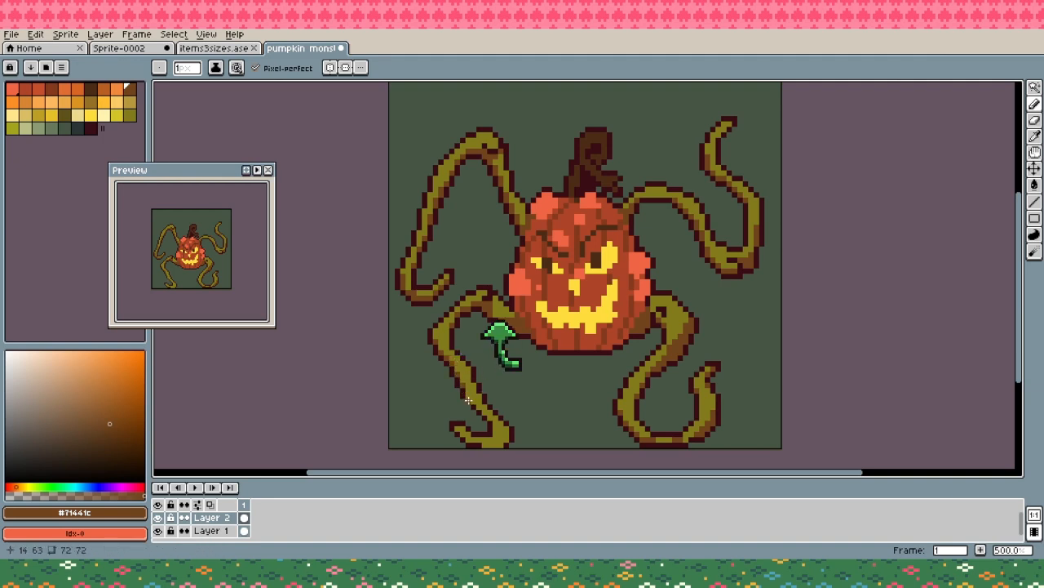
- Outline the bottom edge of the lower-left vine's hook in #390c14 and shade the hook in brown #71441c
{"action": "left_click", "coordinate": [507, 442], "text": "alt"}
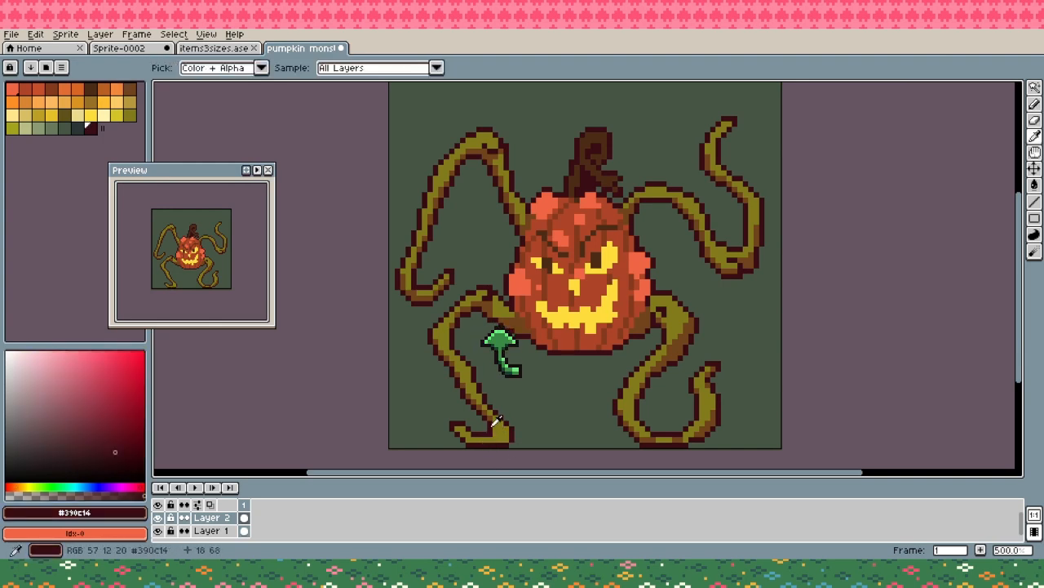
{"action": "left_click", "coordinate": [492, 420], "text": "alt"}
{"action": "left_click_drag", "start_coordinate": [488, 440], "coordinate": [506, 441]}
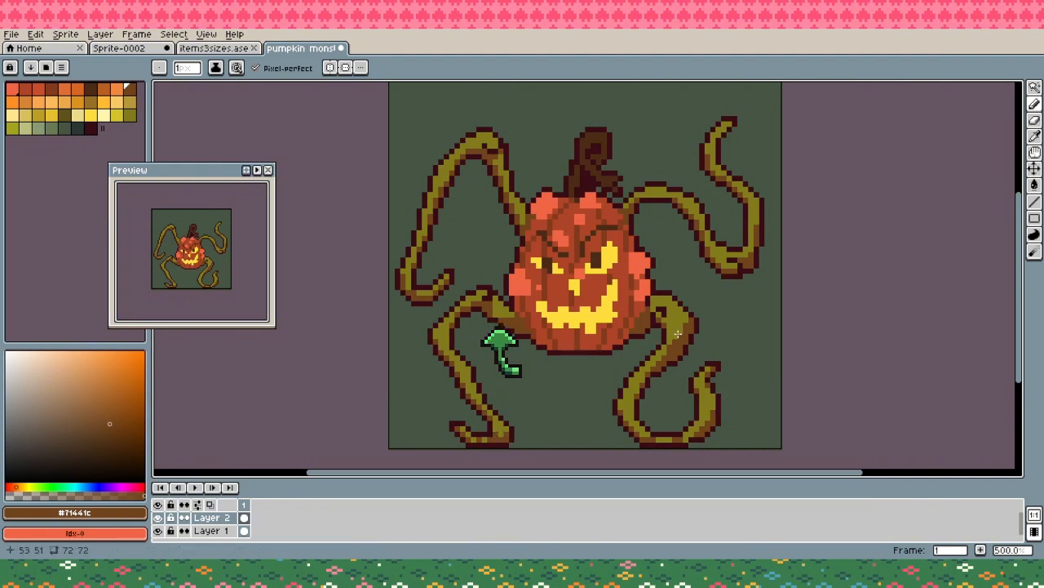
- Shade the lower-right vine's upper bend and fill its descending section in brown #71441c, saving the file along the way
{"action": "key", "text": "ctrl+s"}
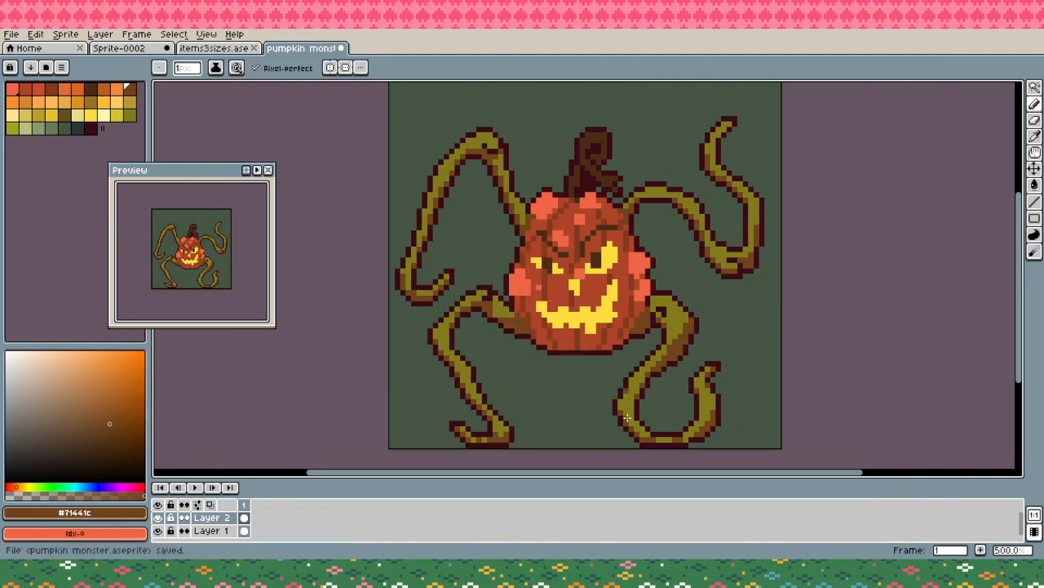
{"action": "key", "text": "ctrl+z"}
{"action": "key", "text": "space"}
{"action": "mouse_move", "coordinate": [680, 359]}
{"action": "left_mouse_down"}
{"action": "mouse_move", "coordinate": [677, 394]}
{"action": "mouse_move", "coordinate": [675, 380]}
{"action": "mouse_move", "coordinate": [625, 370]}
{"action": "left_mouse_up"}
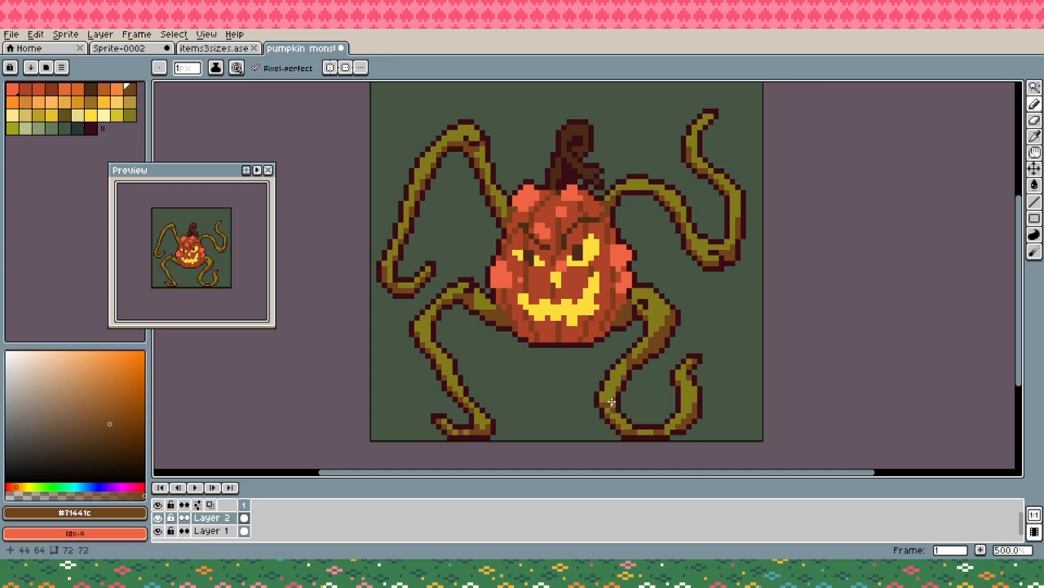
{"action": "key", "text": "g"}
{"action": "key", "text": "b"}
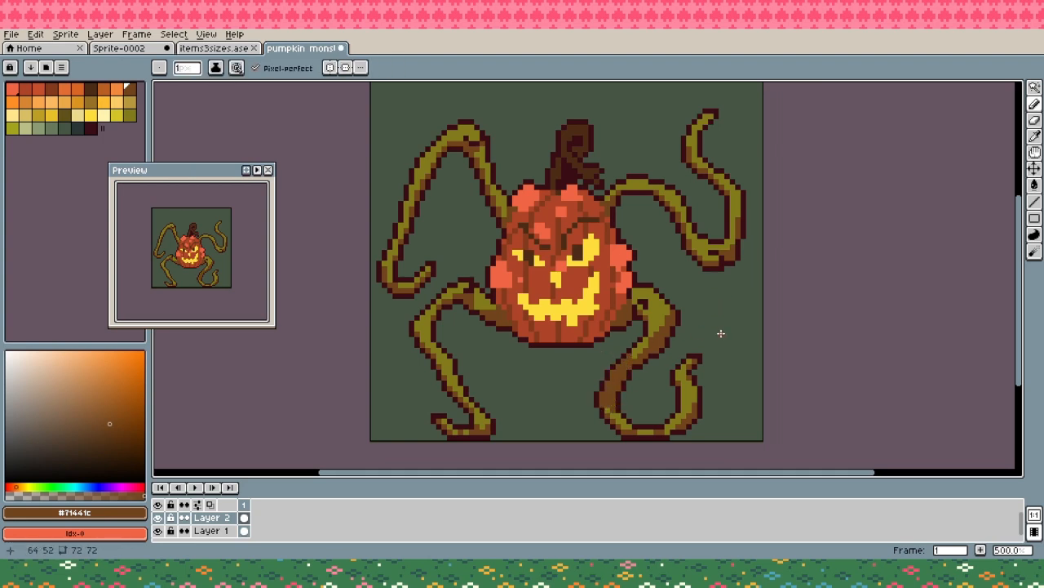
- Touch up the upper-right vine's tip in brown #71441c and save the file
{"action": "left_click_drag", "start_coordinate": [759, 316], "coordinate": [718, 371]}
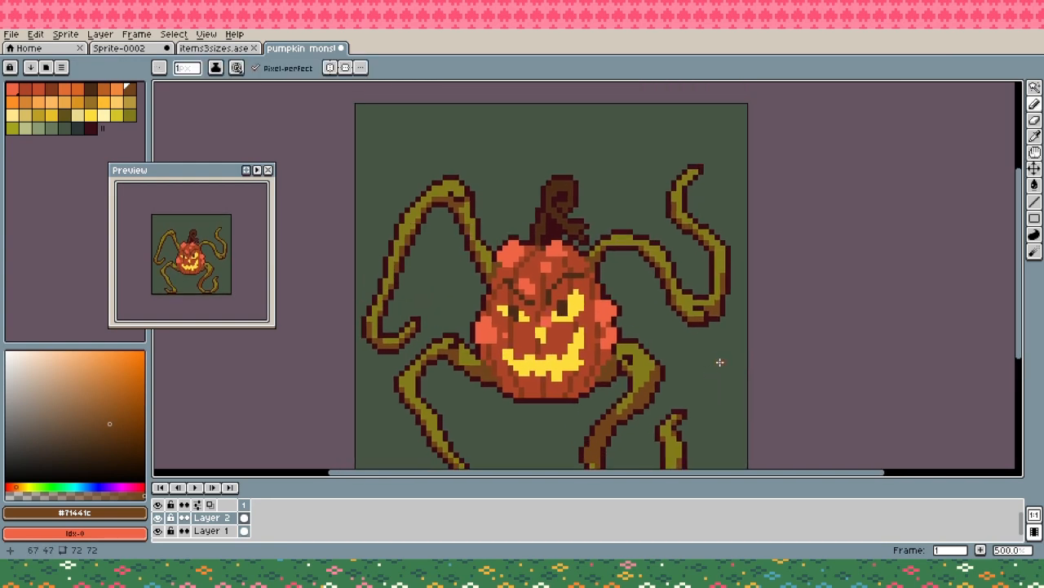
{"action": "key", "text": "ctrl+s"}
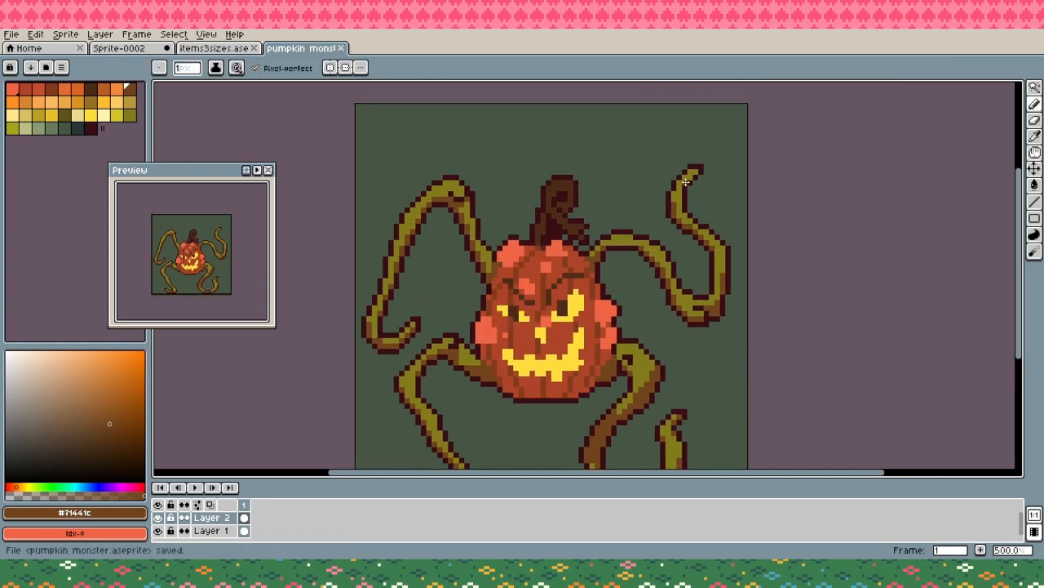
{"action": "left_click", "coordinate": [686, 181]}
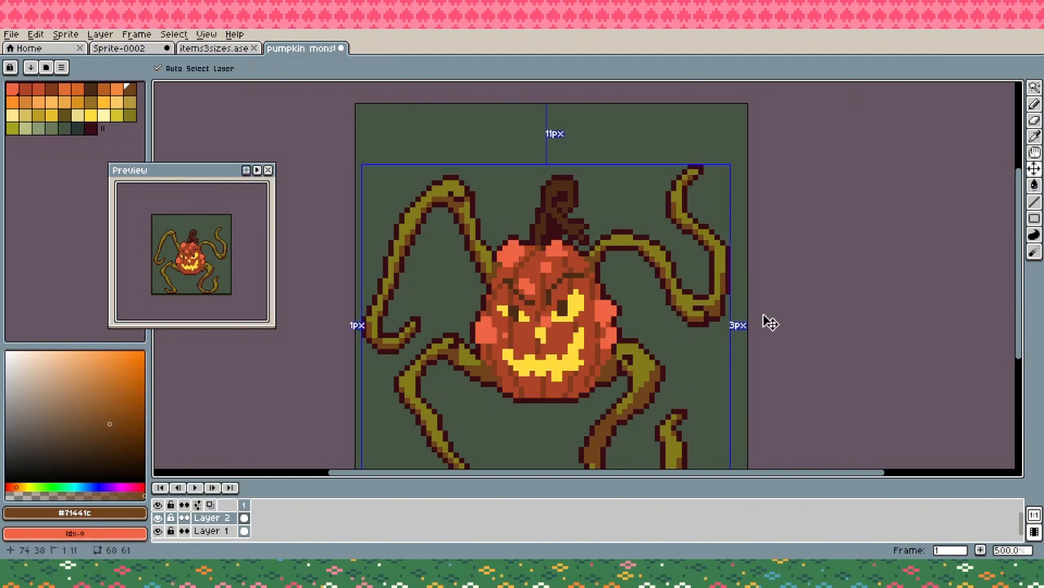
{"action": "key", "text": "ctrl+s"}
{"action": "left_click_drag", "start_coordinate": [616, 330], "coordinate": [618, 302]}
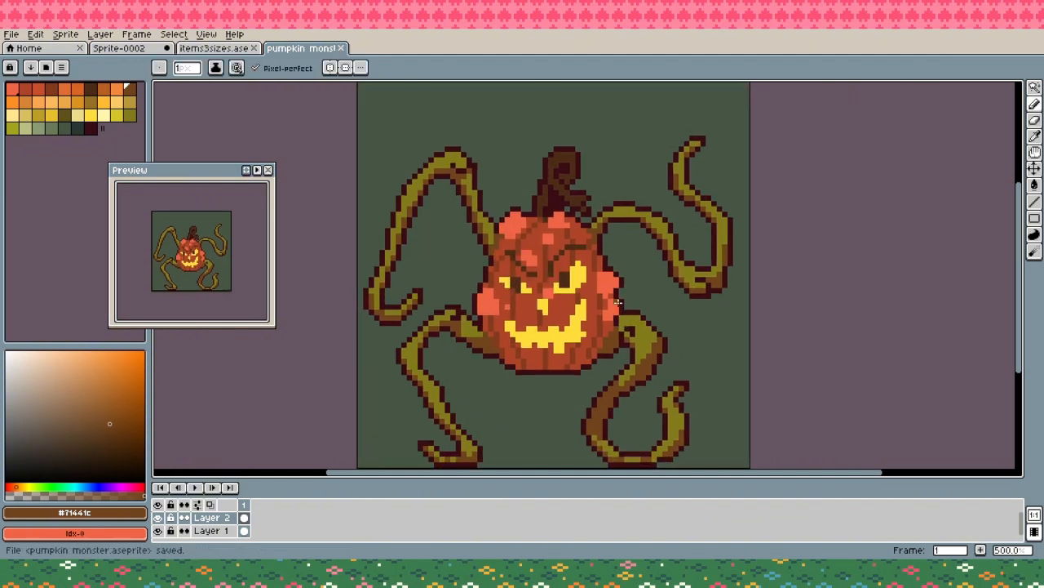
- Darken the rib lines on the pumpkin's lower body below the mouth in dark brown #4d2c17
{"action": "key", "text": "i"}
{"action": "left_click", "coordinate": [552, 356]}
{"action": "key", "text": "b"}
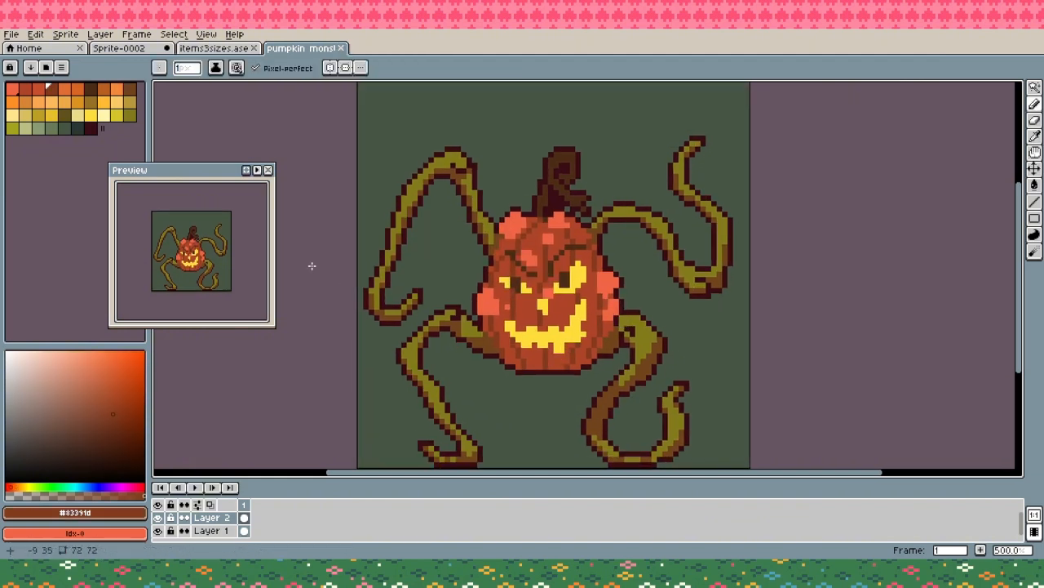
{"action": "left_click", "coordinate": [90, 90]}
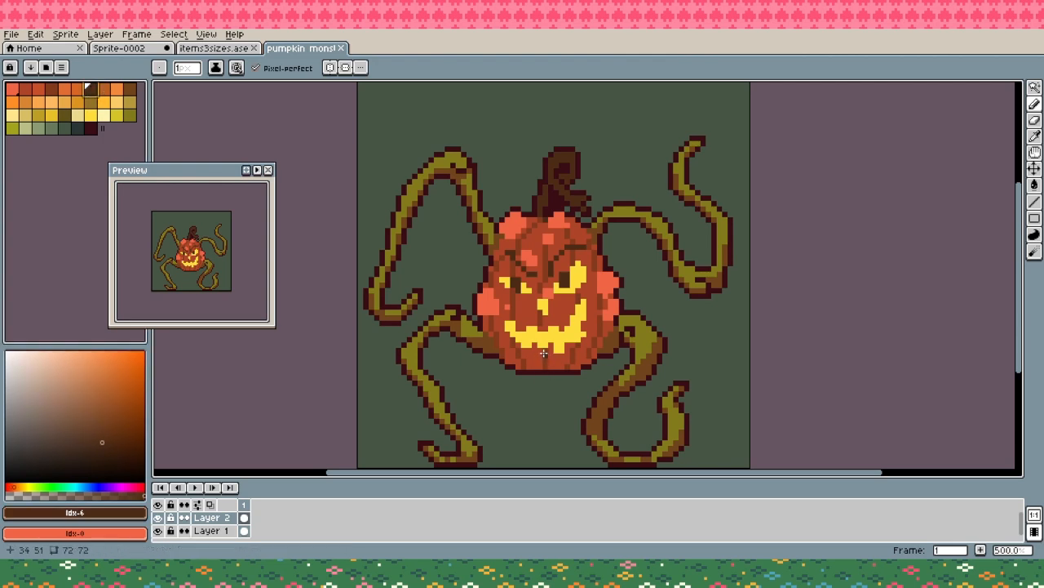
{"action": "left_click_drag", "start_coordinate": [543, 353], "coordinate": [546, 359]}
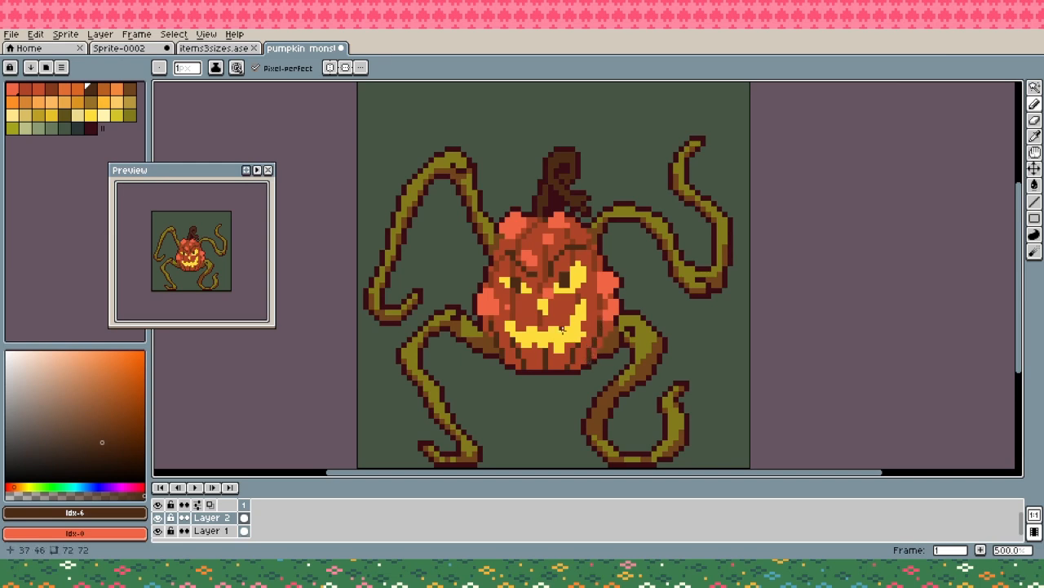
- Fill the pumpkin's lower rib segments and shade the areas around its brows in reddish brown #83391d
{"action": "left_click", "coordinate": [540, 322], "text": "alt"}
{"action": "key", "text": "g"}
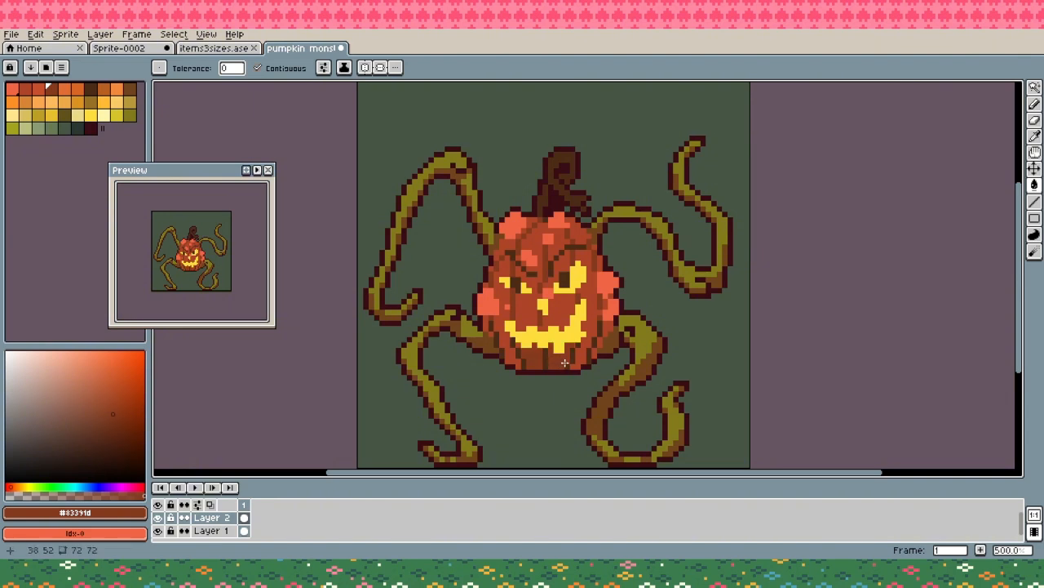
{"action": "key", "text": "b"}
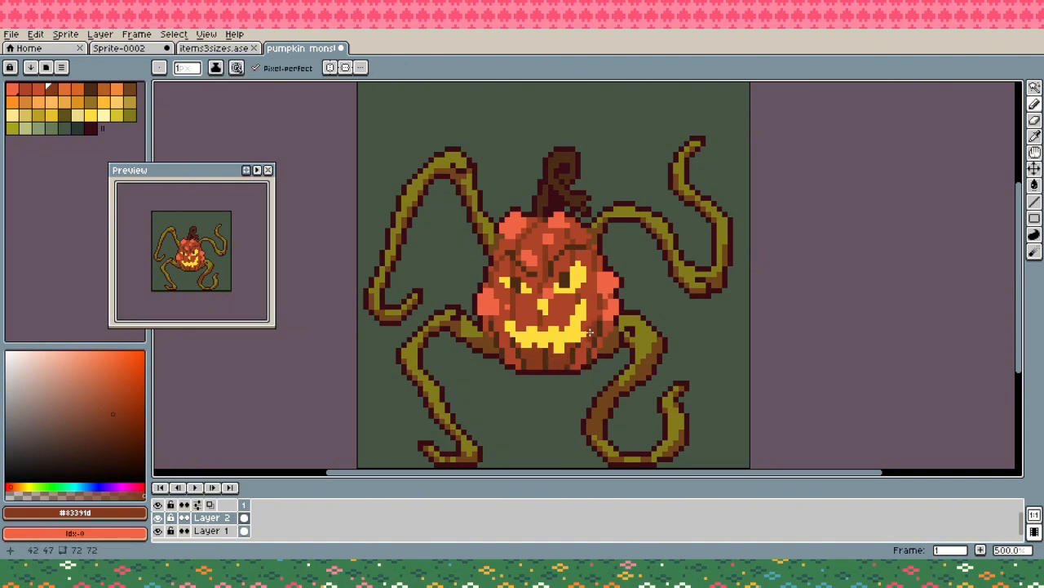
{"action": "left_click", "coordinate": [611, 330]}
{"action": "left_click_drag", "start_coordinate": [599, 340], "coordinate": [599, 348]}
{"action": "left_click_drag", "start_coordinate": [595, 352], "coordinate": [595, 356]}
{"action": "key", "text": "g"}
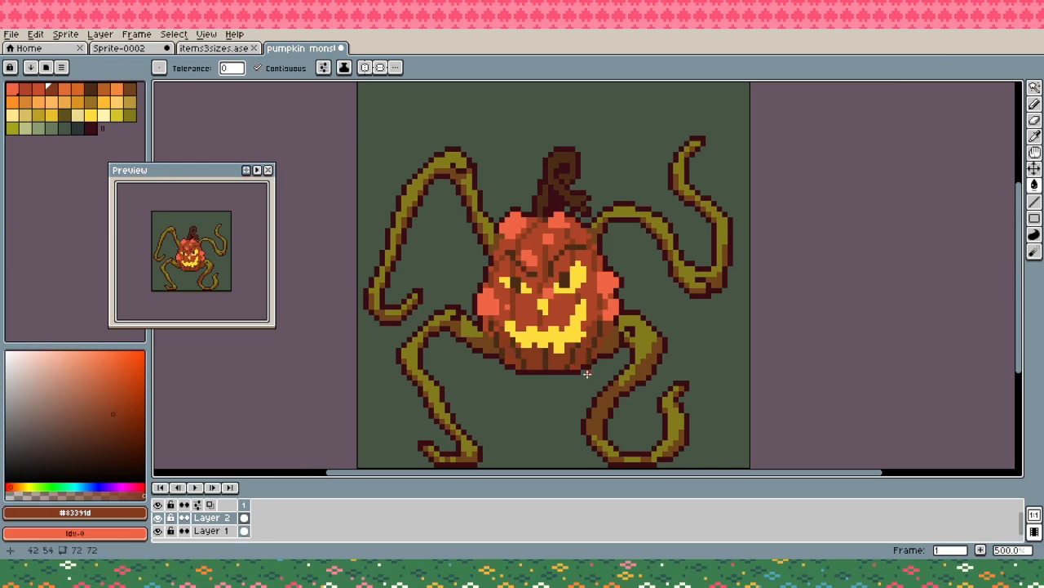
{"action": "key", "text": "b"}
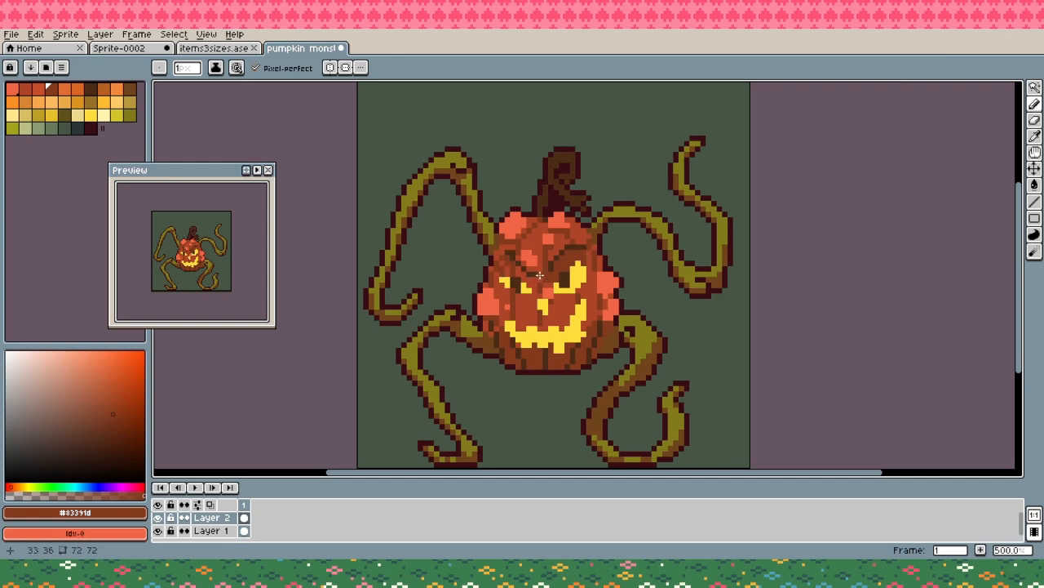
{"action": "key", "text": "b"}
- Deepen the shadow along the pumpkin's lower sides and underside in dark brown #4d2c17 and save the file
{"action": "left_click", "coordinate": [563, 279], "text": "alt"}
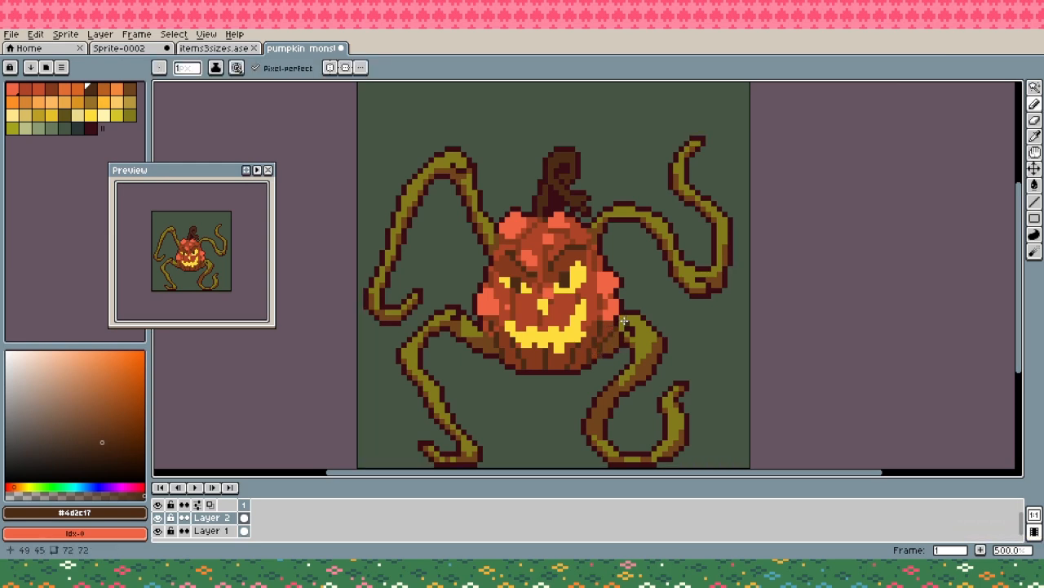
{"action": "key", "text": "ctrl+z"}
{"action": "mouse_move", "coordinate": [547, 367]}
{"action": "left_mouse_down"}
{"action": "mouse_move", "coordinate": [578, 367]}
{"action": "mouse_move", "coordinate": [546, 368]}
{"action": "left_mouse_up"}
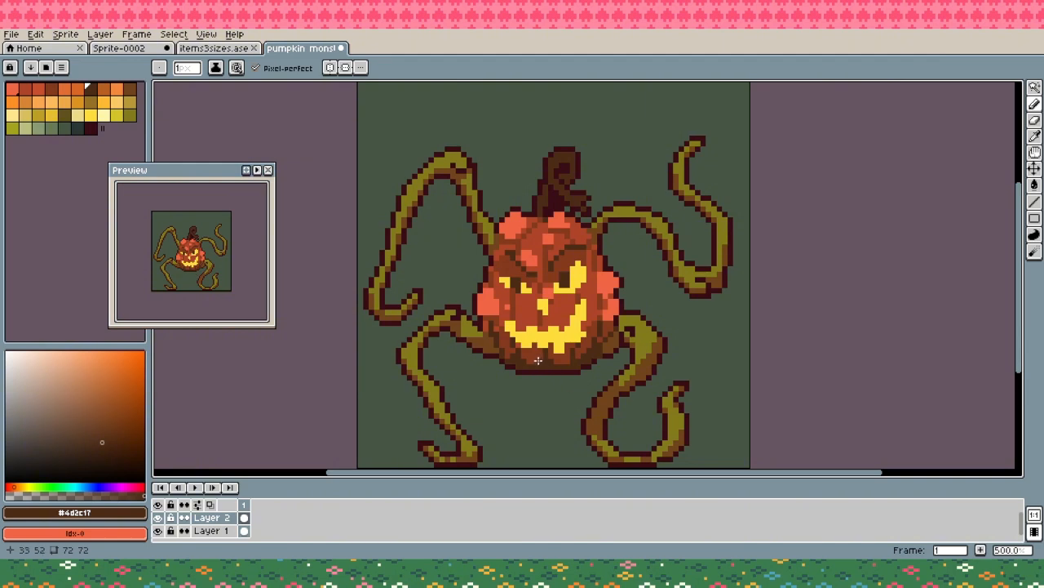
{"action": "key", "text": "ctrl+s"}
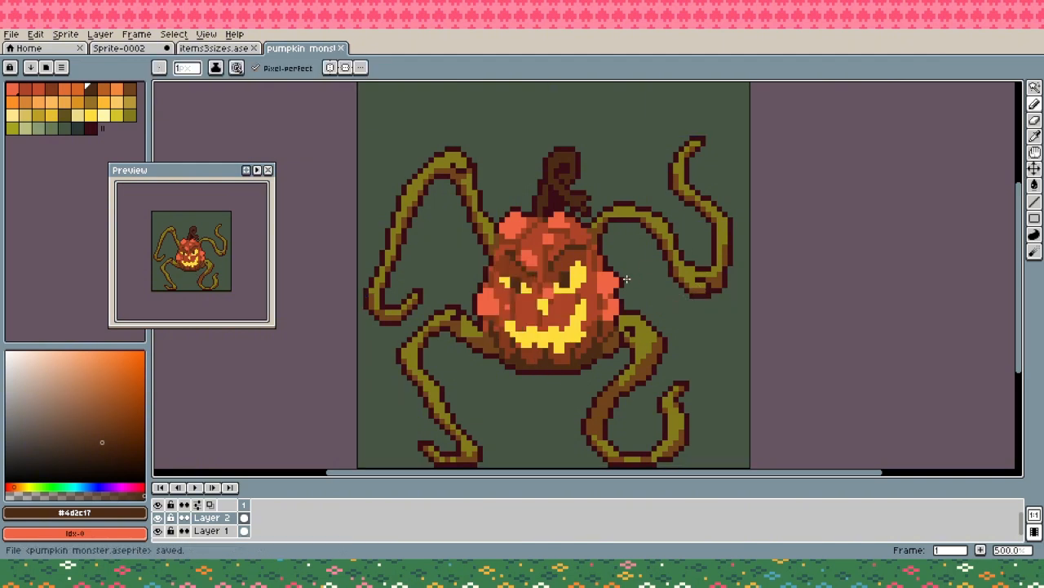
- Define the side and top warts with dark brown #4d2c17 creases and shade their lower edges in #ac4427
{"action": "left_click", "coordinate": [481, 317]}
{"action": "left_click", "coordinate": [601, 295]}
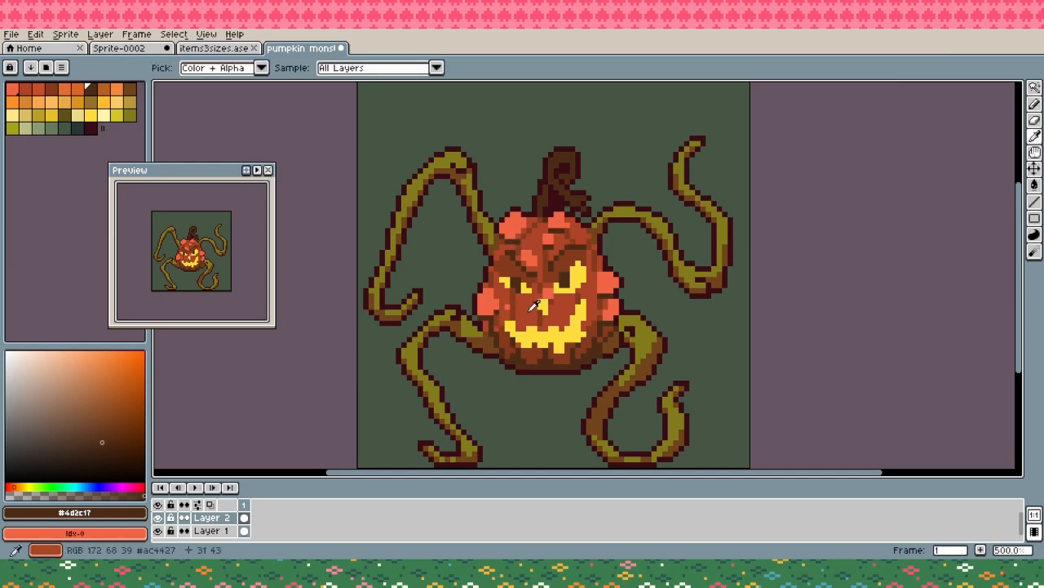
{"action": "left_click", "coordinate": [535, 306], "text": "alt"}
{"action": "left_click_drag", "start_coordinate": [489, 312], "coordinate": [480, 307]}
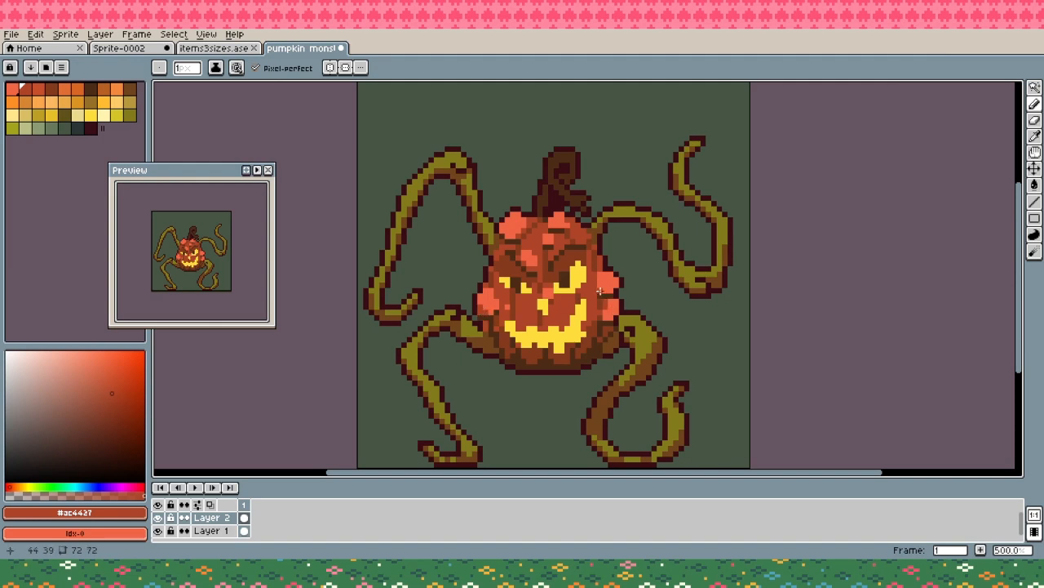
{"action": "key", "text": "ctrl+z"}
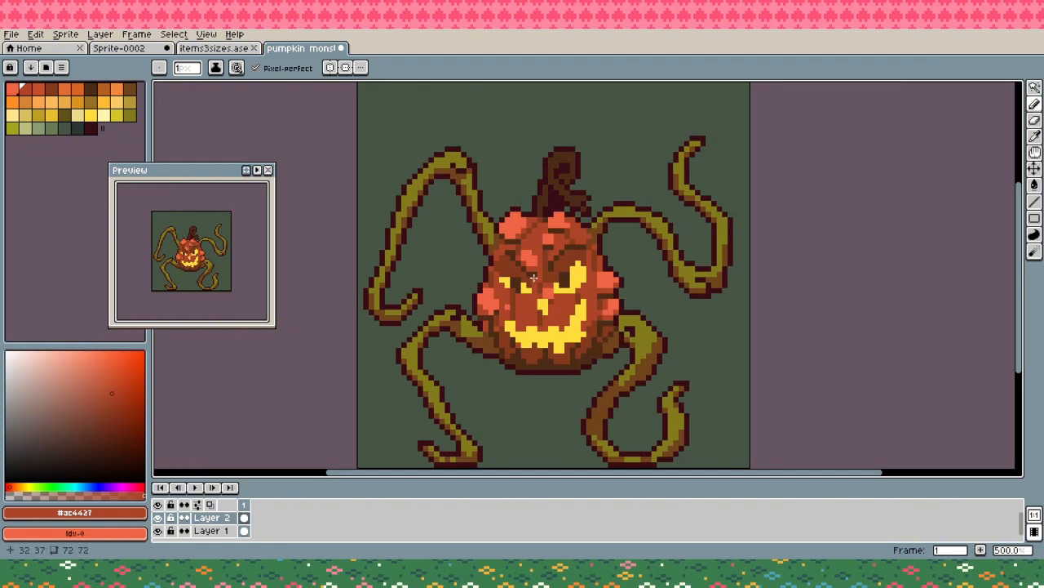
{"action": "left_click", "coordinate": [562, 231], "text": "alt"}
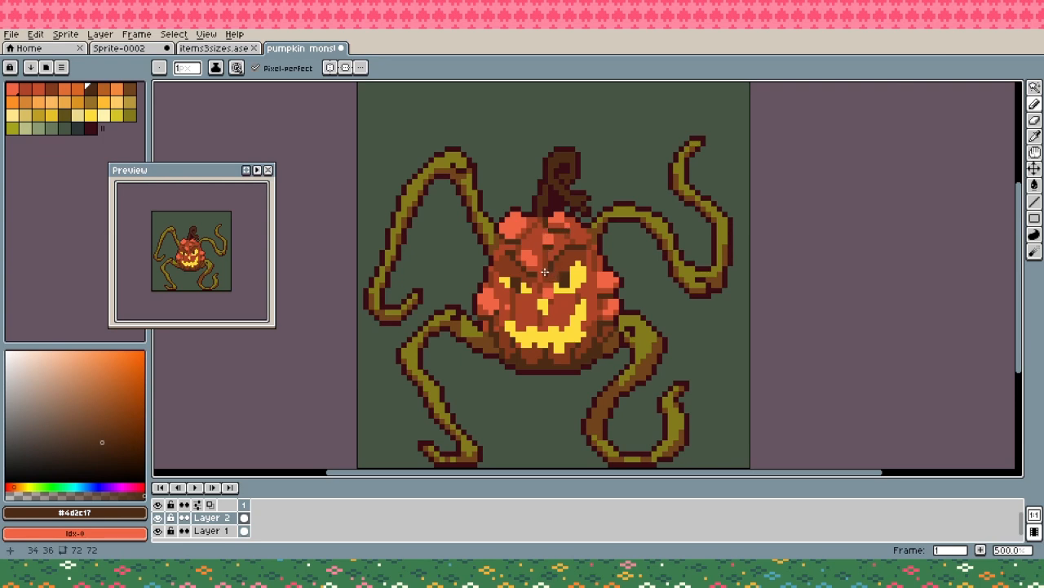
{"action": "left_click", "coordinate": [516, 229], "text": "alt"}
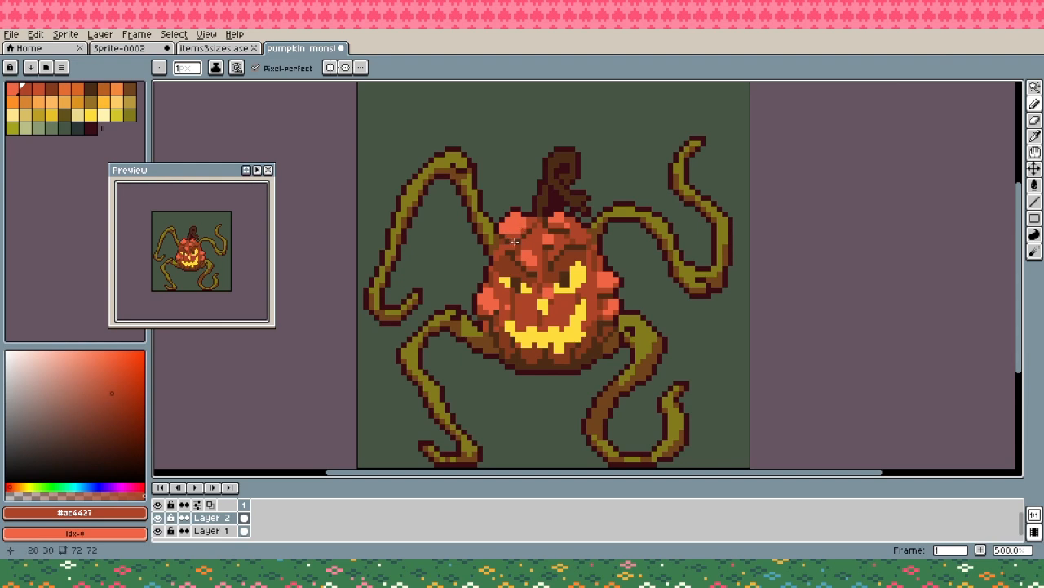
- Thicken the pumpkin's eyebrows in dark brown #4d2c17, shade the forehead wart in #ac4427 and save the file
{"action": "key", "text": "alt"}
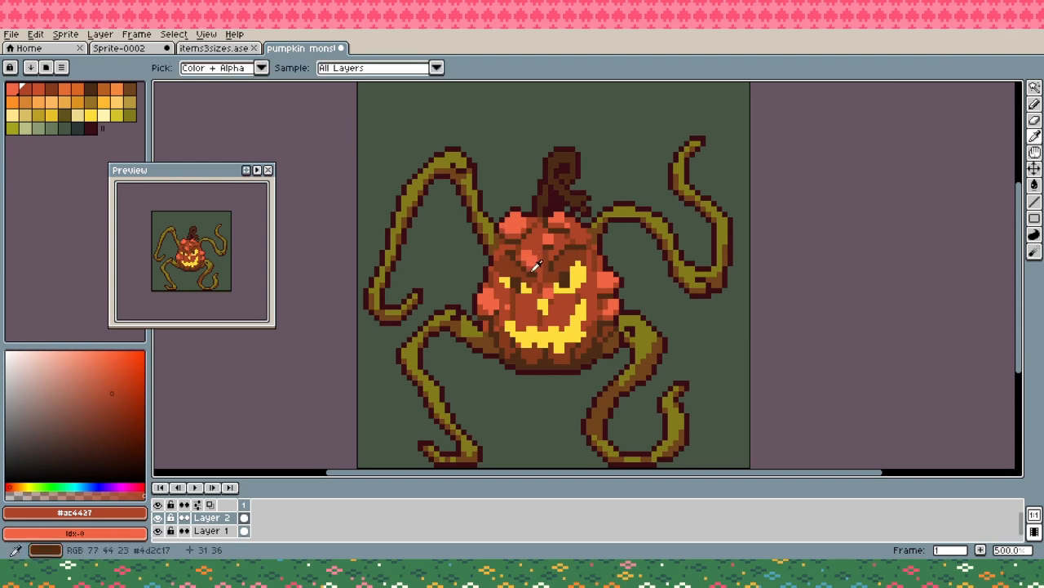
{"action": "key", "text": "alt"}
{"action": "left_click", "coordinate": [534, 270], "text": "alt"}
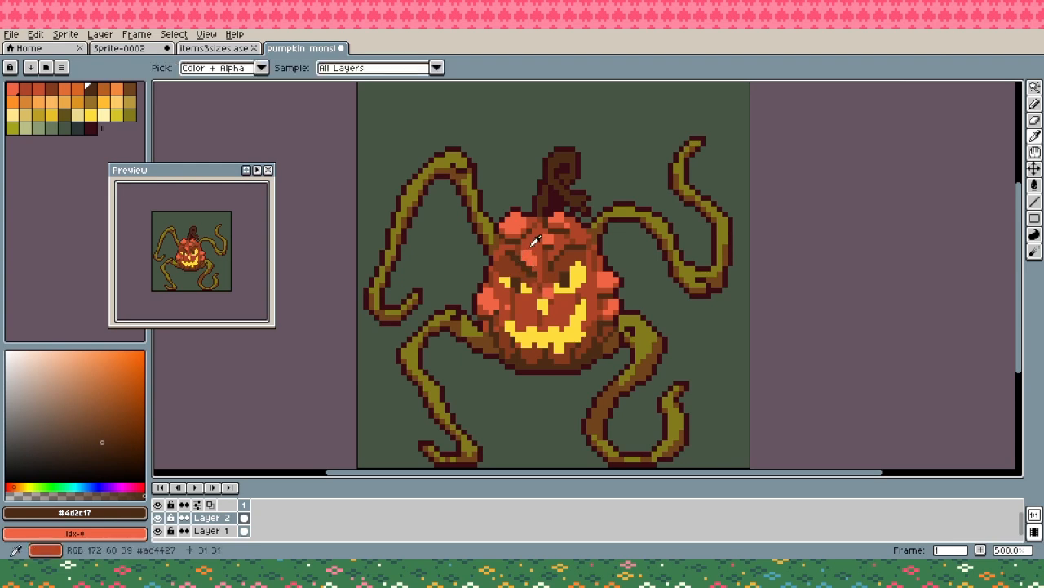
{"action": "left_click", "coordinate": [524, 260], "text": "alt"}
{"action": "key", "text": "ctrl"}
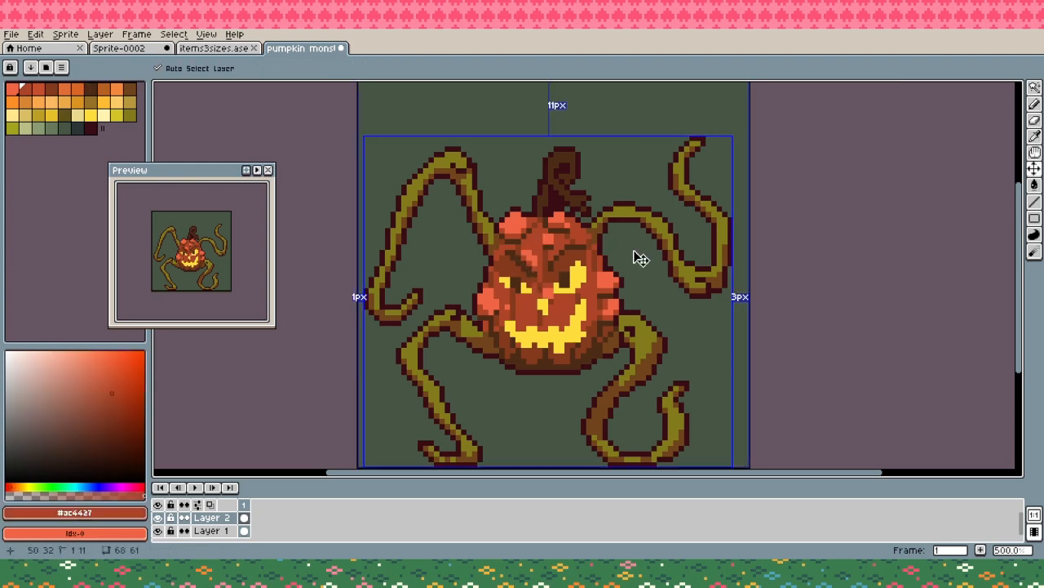
{"action": "left_click", "coordinate": [567, 252], "text": "alt"}
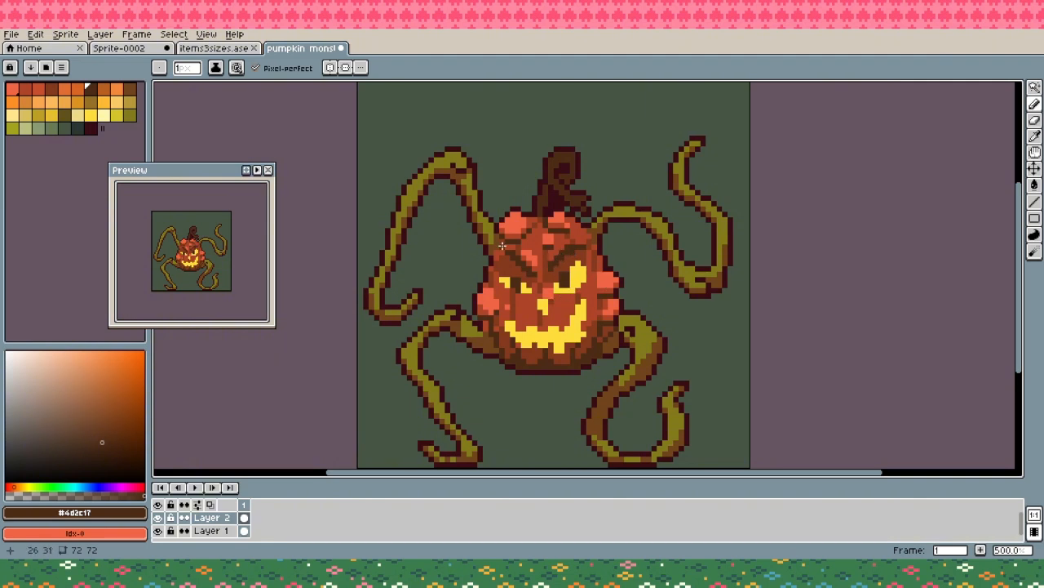
{"action": "key", "text": "ctrl+s"}
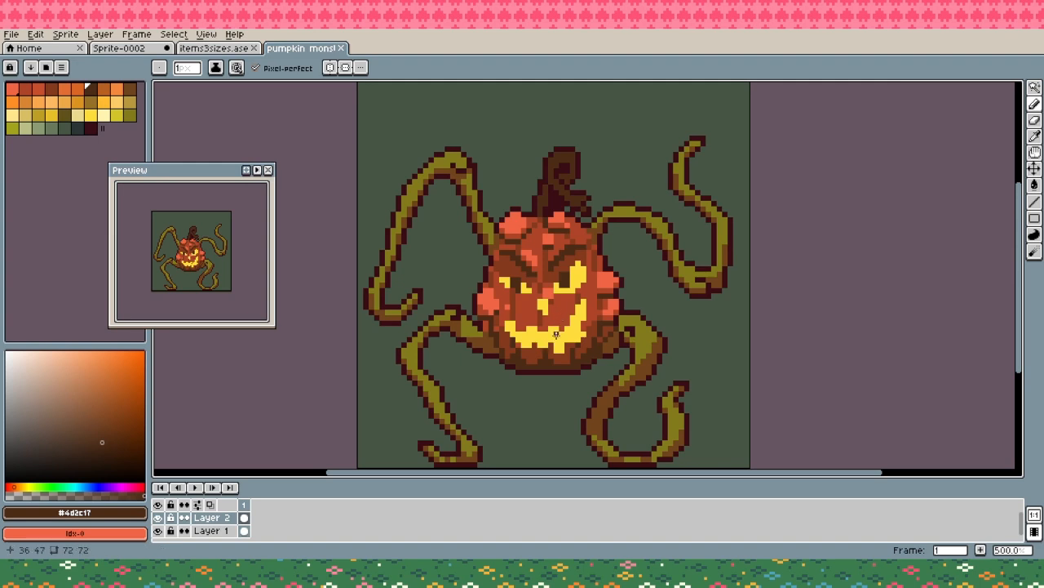
- Try to shade the right end of the mouth in olive #817b1a
{"action": "left_click", "coordinate": [129, 115]}
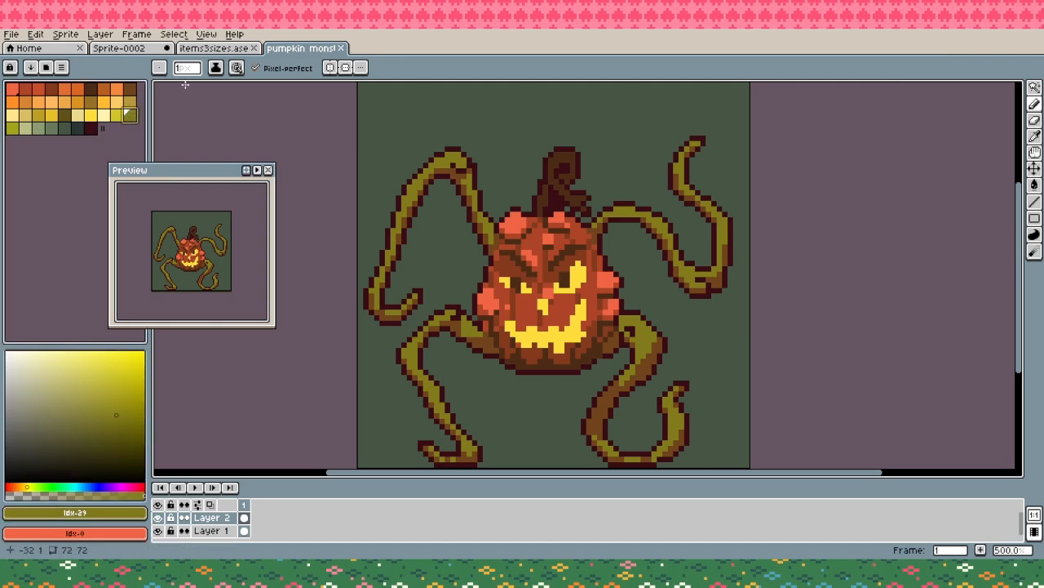
{"action": "left_click", "coordinate": [577, 308]}
{"action": "key", "text": "v"}
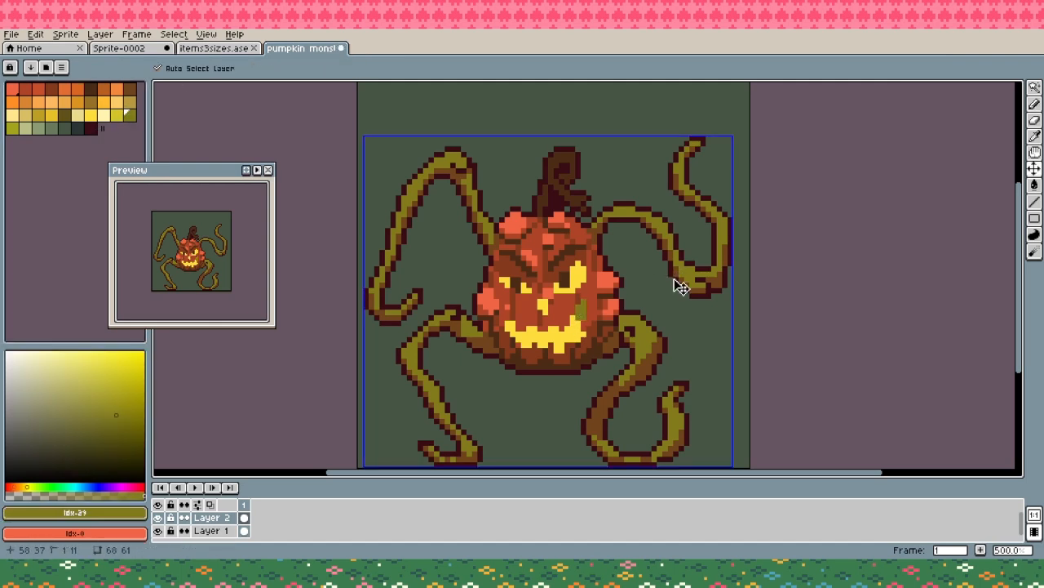
{"action": "key", "text": "ctrl+z"}
{"action": "key", "text": "ctrl+z"}
- Try to shade the right side of the mouth in muted yellow #d5c529 and save the file
{"action": "left_click", "coordinate": [581, 311], "text": "alt"}
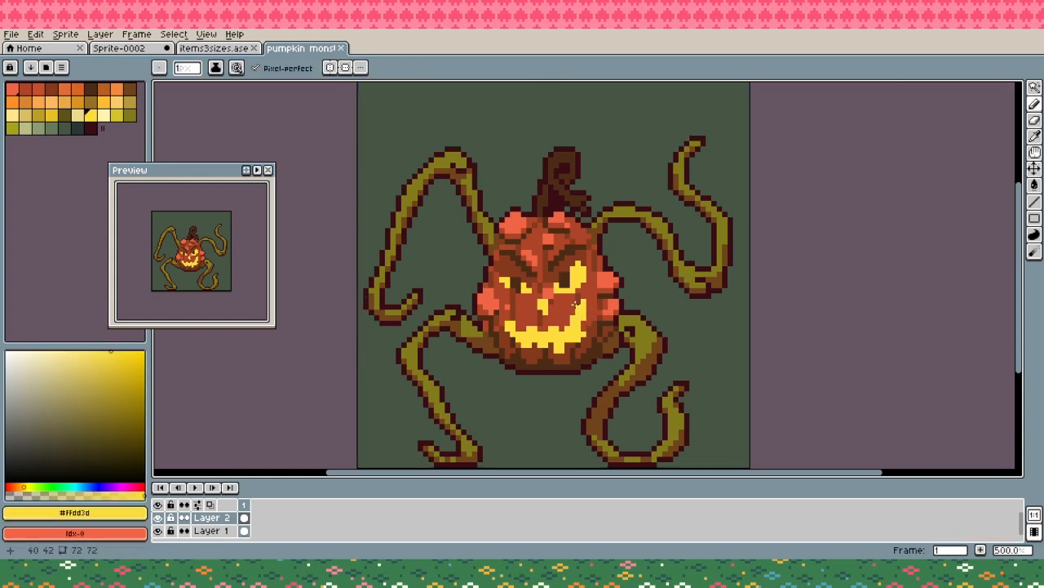
{"action": "left_click", "coordinate": [116, 114]}
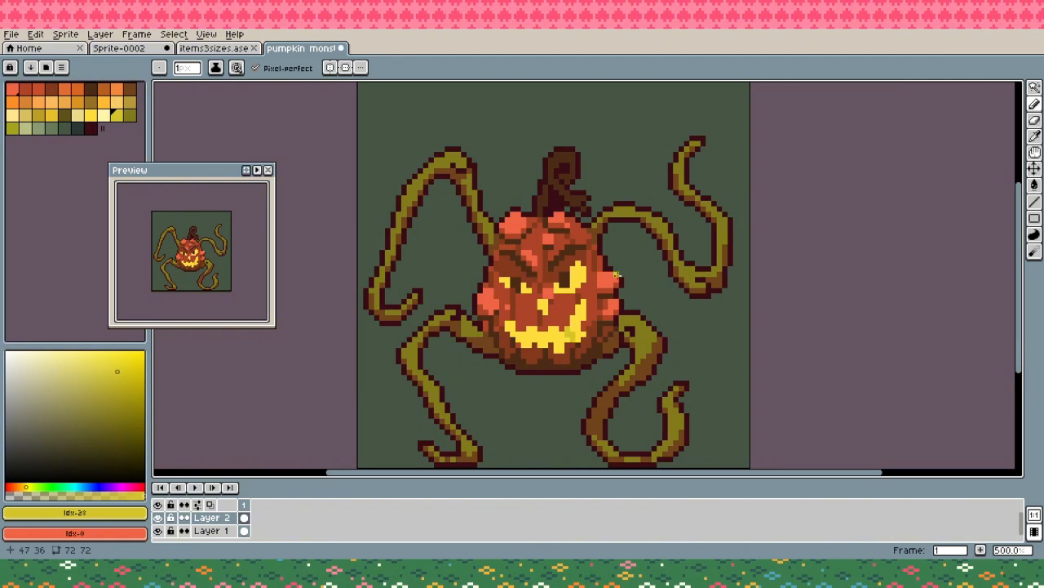
{"action": "key", "text": "ctrl+z"}
{"action": "left_click_drag", "start_coordinate": [567, 331], "coordinate": [586, 306]}
{"action": "key", "text": "ctrl+z"}
{"action": "mouse_move", "coordinate": [577, 309]}
{"action": "left_mouse_down"}
{"action": "mouse_move", "coordinate": [585, 294]}
{"action": "mouse_move", "coordinate": [580, 314]}
{"action": "left_mouse_up"}
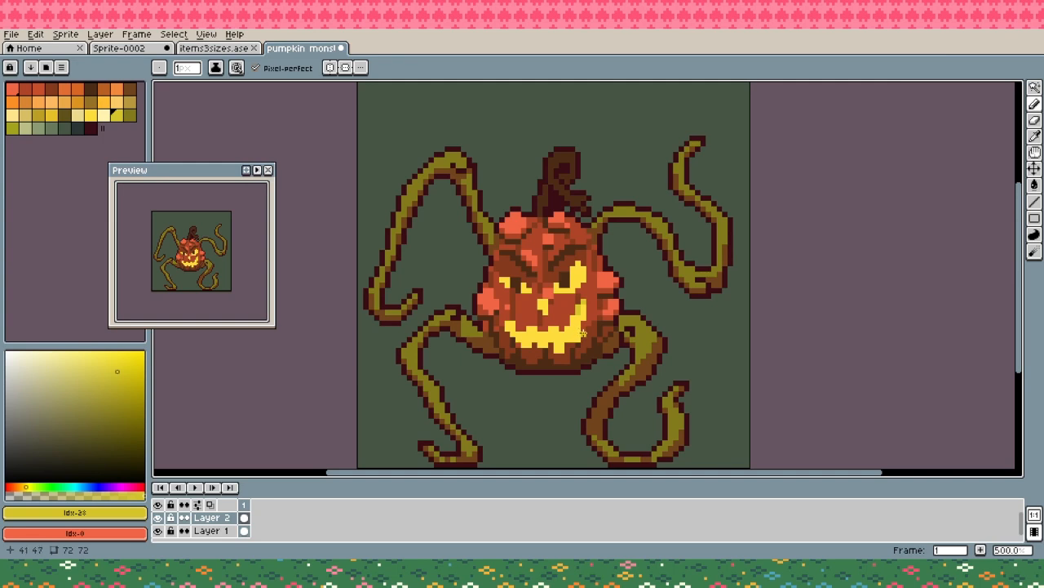
{"action": "key", "text": "ctrl+s"}
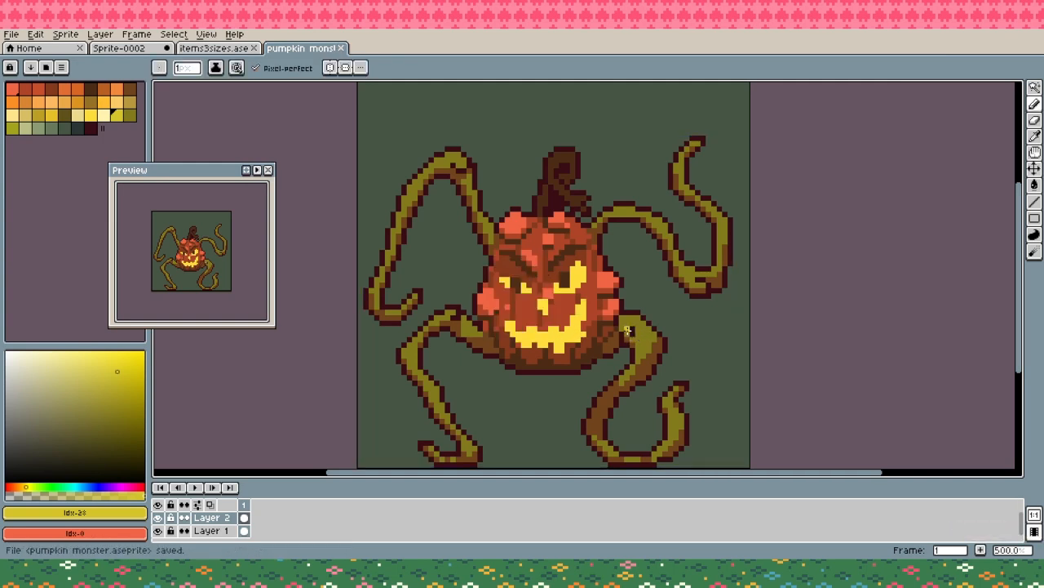
- Highlight the stem's curl and its side offshoot in brown #71441c
{"action": "left_click", "coordinate": [563, 159], "text": "alt"}
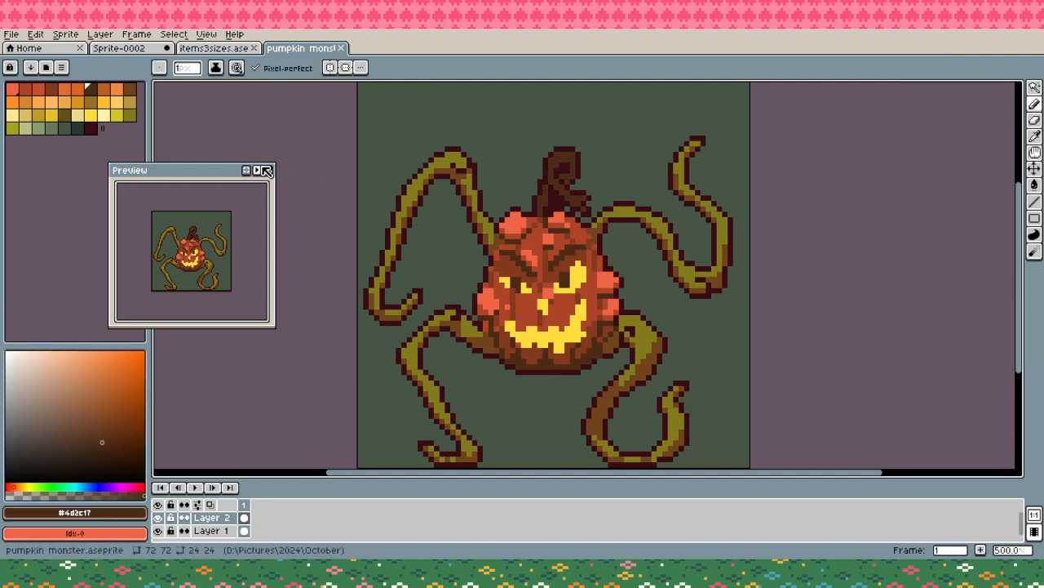
{"action": "left_click", "coordinate": [560, 164], "text": "alt"}
{"action": "mouse_move", "coordinate": [558, 155]}
{"action": "left_mouse_down"}
{"action": "mouse_move", "coordinate": [570, 158]}
{"action": "mouse_move", "coordinate": [551, 168]}
{"action": "mouse_move", "coordinate": [539, 201]}
{"action": "mouse_move", "coordinate": [580, 196]}
{"action": "left_mouse_up"}
{"action": "left_click", "coordinate": [561, 183]}
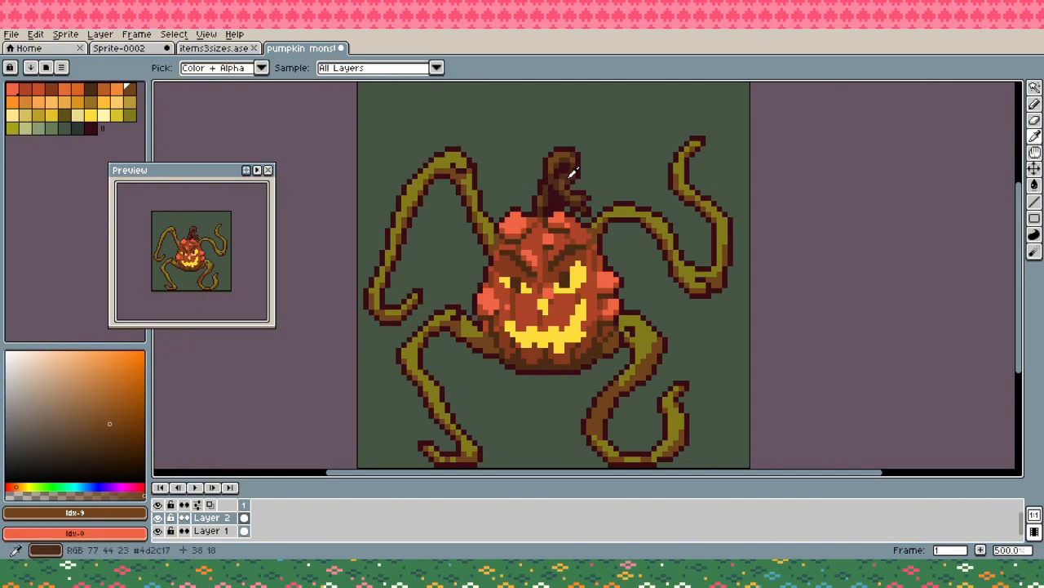
- Refine the inside of the stem's curl with brown #71441c and dark maroon #390c14, and save the file
{"action": "left_click", "coordinate": [569, 169], "text": "alt"}
{"action": "left_click", "coordinate": [573, 190], "text": "alt"}
{"action": "left_click", "coordinate": [573, 181], "text": "alt"}
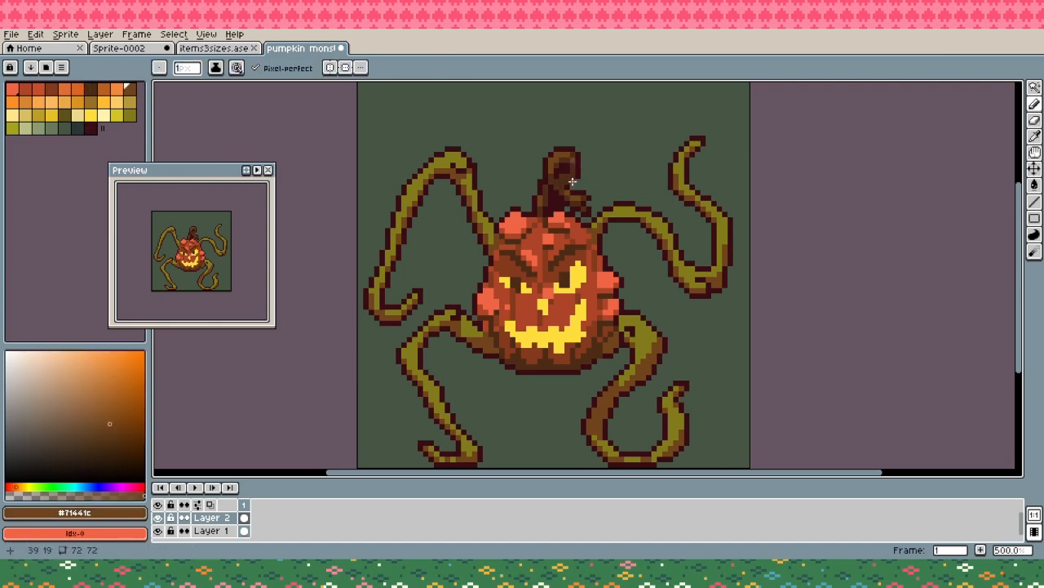
{"action": "left_click_drag", "start_coordinate": [573, 168], "coordinate": [574, 171]}
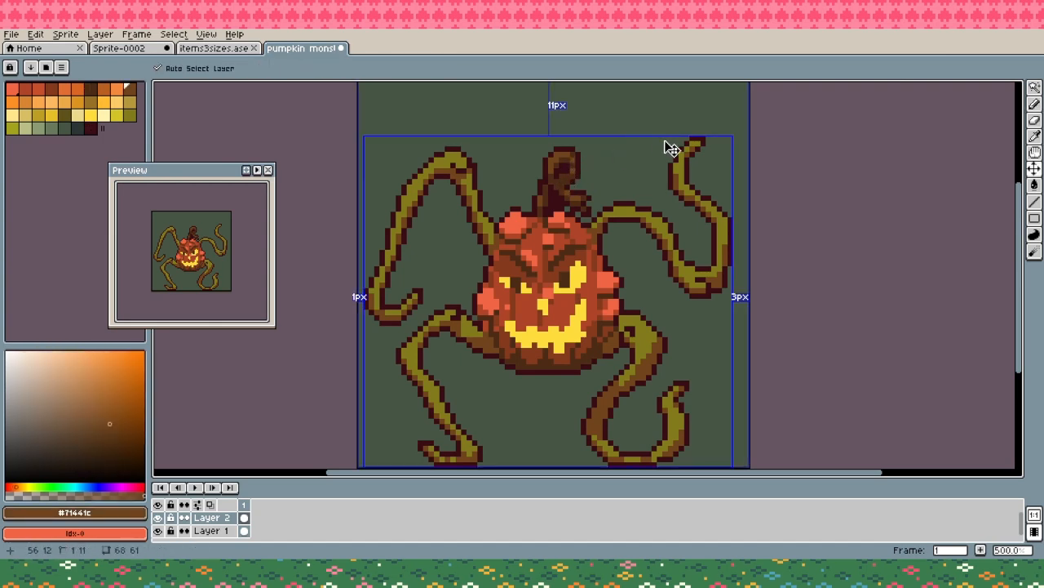
{"action": "key", "text": "ctrl+s"}
{"action": "left_click", "coordinate": [565, 181]}
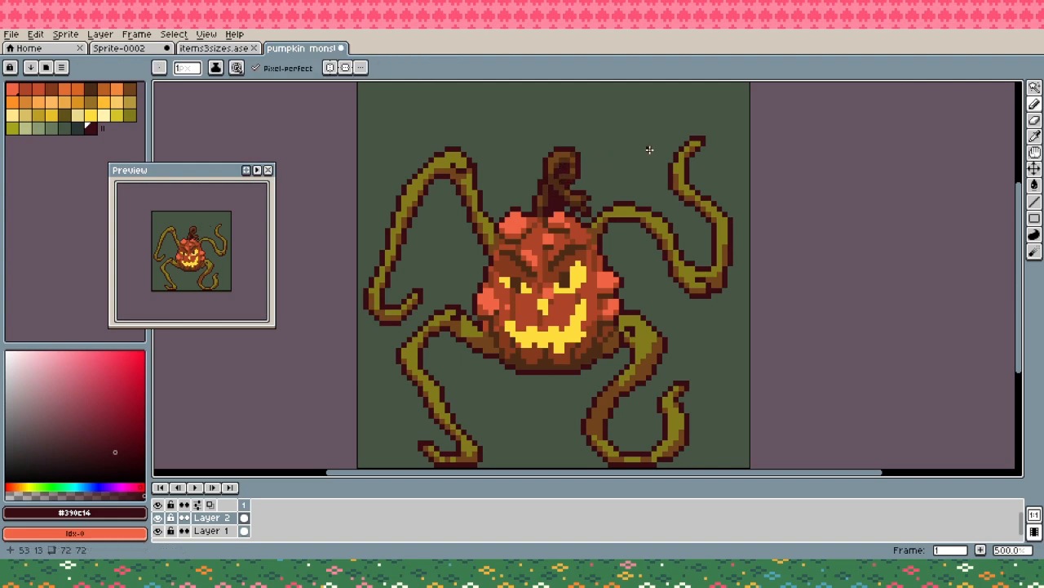
{"action": "key", "text": "ctrl+s"}
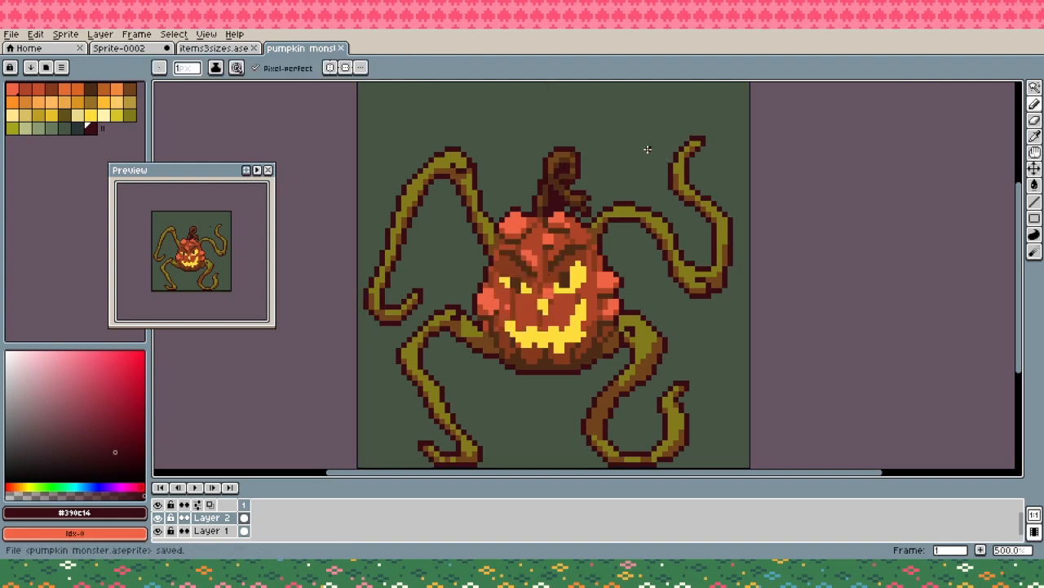
- Clean up the bend of the lower-left vine limb with brown #71441c shading and dark maroon #390c14 outline, and save the file
{"action": "scroll", "coordinate": [620, 198], "scroll_direction": "down", "scroll_amount": 1}
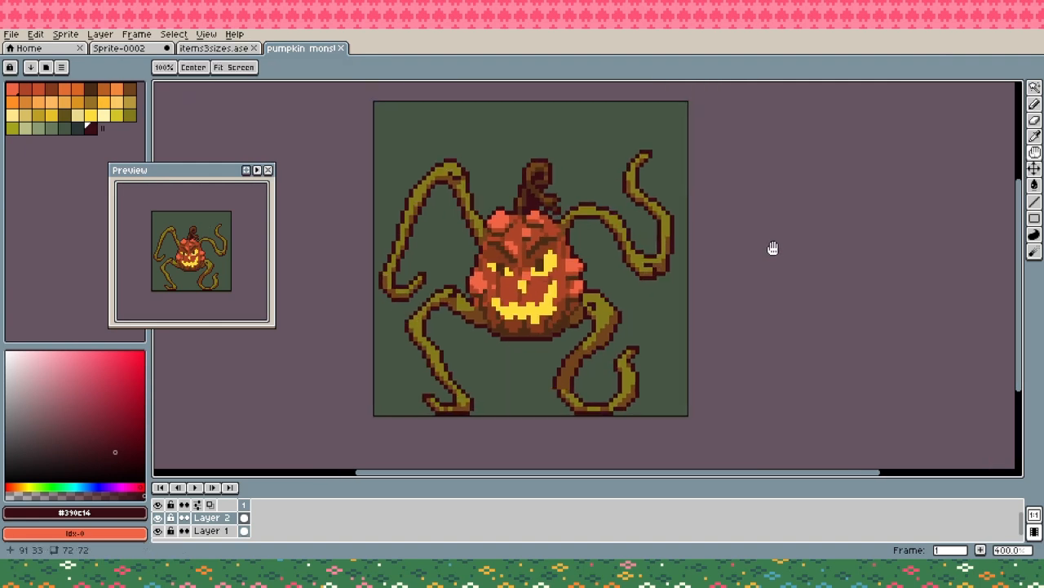
{"action": "scroll", "coordinate": [448, 347], "scroll_direction": "up", "scroll_amount": 1}
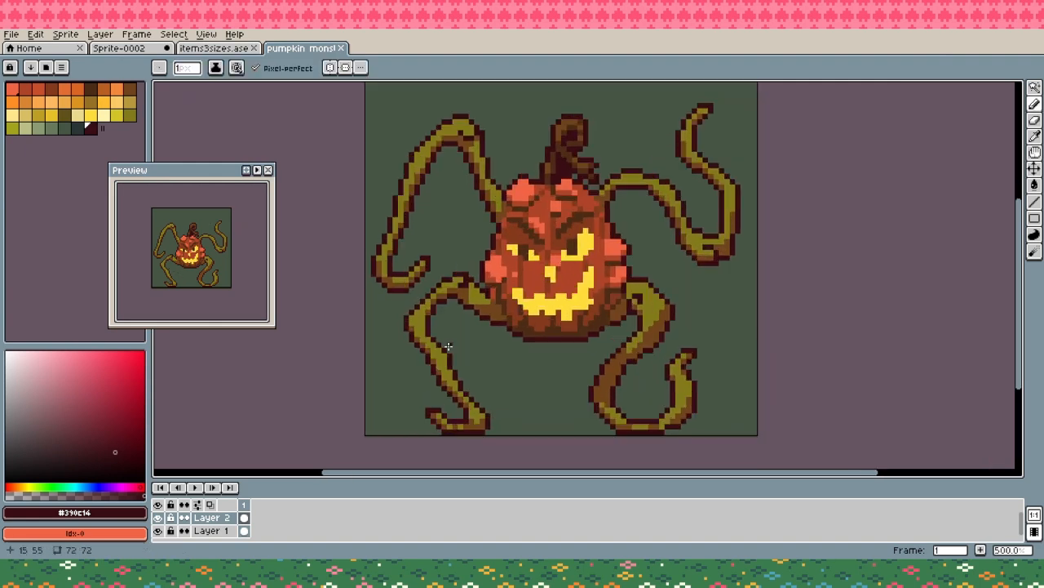
{"action": "left_click", "coordinate": [428, 330], "text": "alt"}
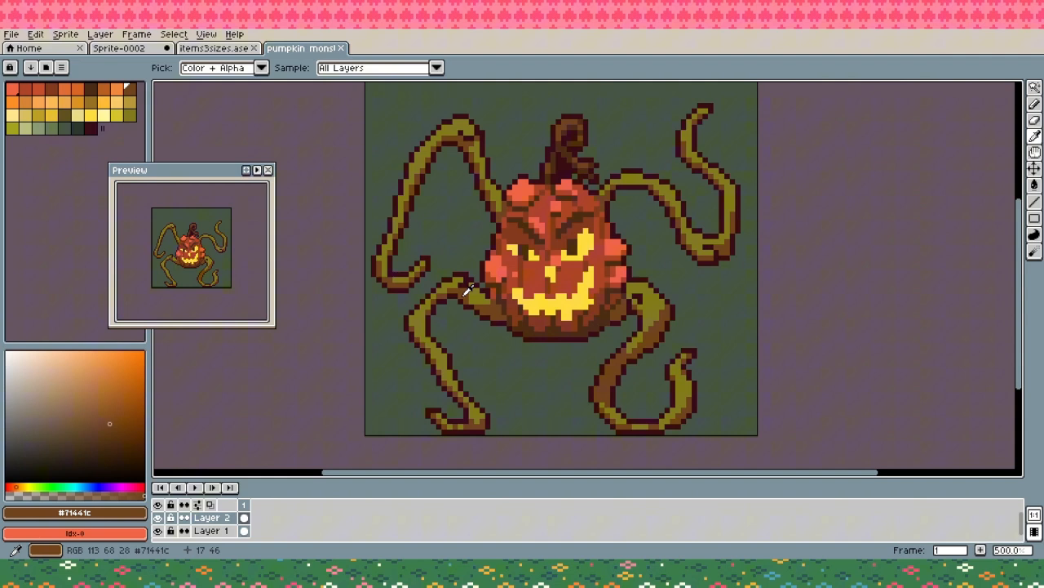
{"action": "left_click", "coordinate": [428, 335], "text": "alt"}
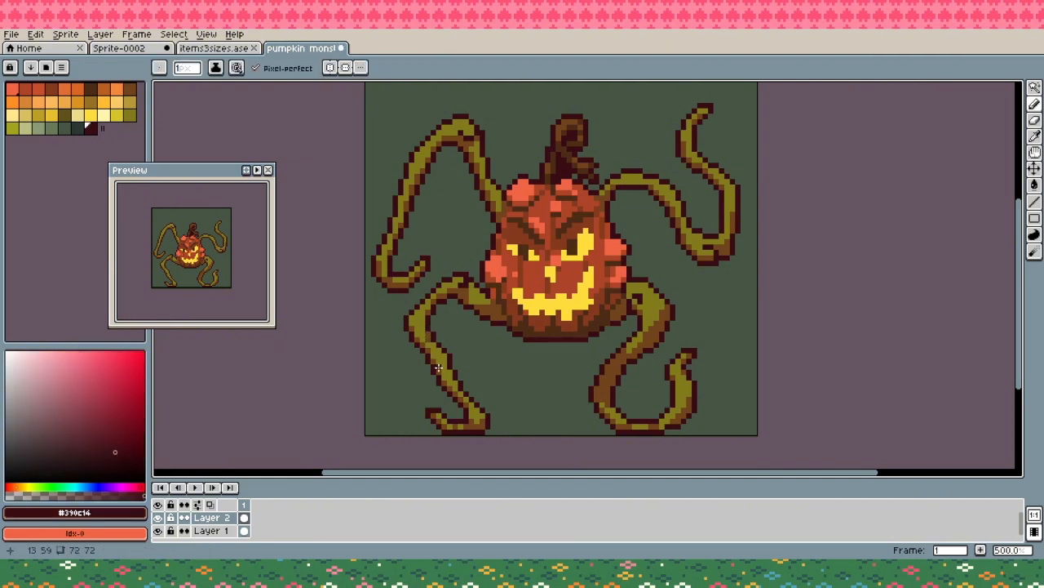
{"action": "left_click", "coordinate": [431, 344], "text": "alt"}
{"action": "left_click", "coordinate": [433, 346], "text": "alt"}
{"action": "left_click", "coordinate": [428, 333], "text": "alt"}
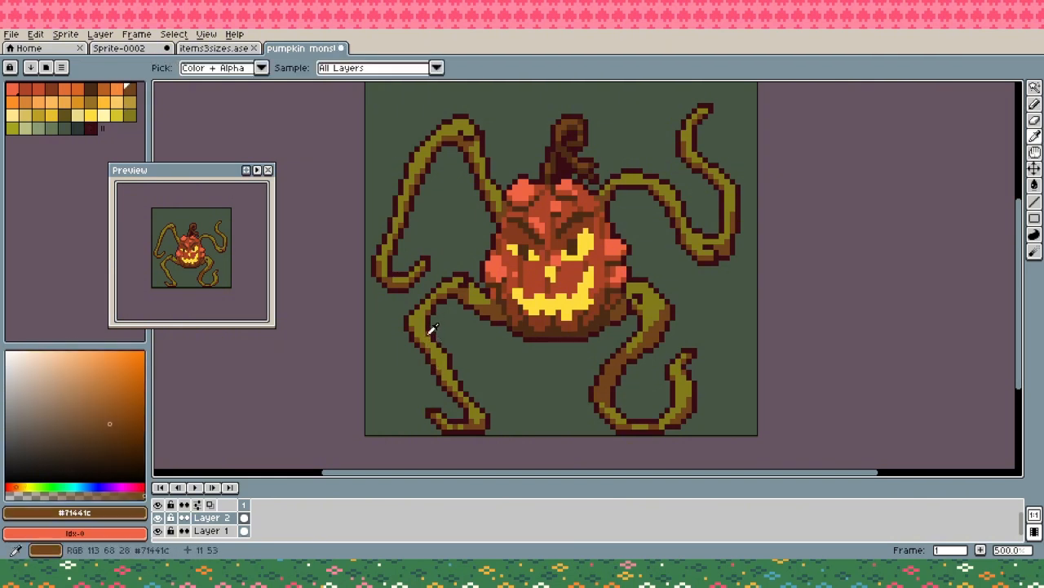
{"action": "left_click", "coordinate": [435, 347]}
{"action": "key", "text": "ctrl+z"}
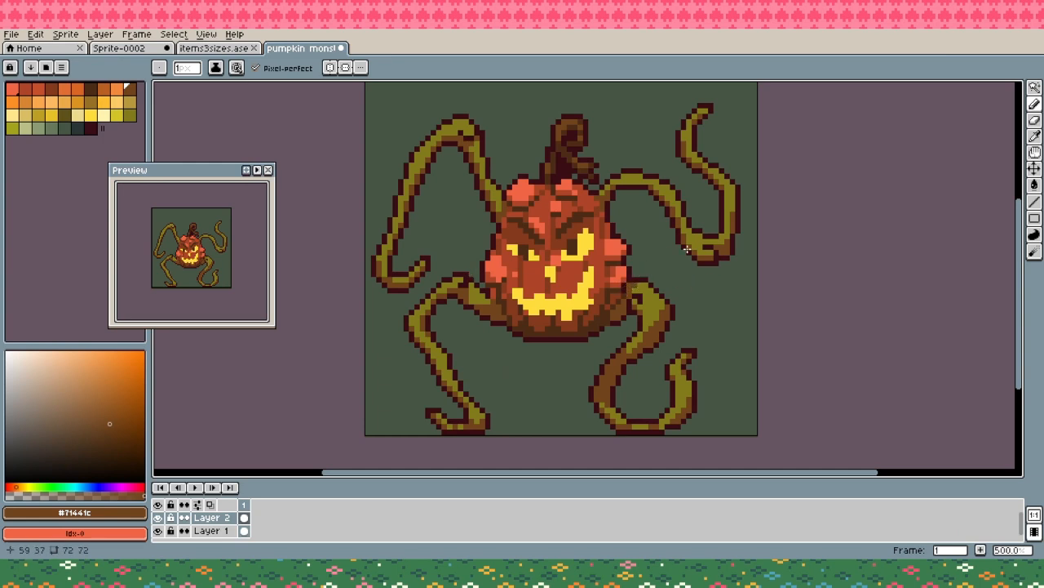
{"action": "key", "text": "ctrl+s"}
- Reshape the lower wart on the pumpkin's right side in orange-red #ef6544, touching up its edges with #390c14 and dark brown #4d2c17
{"action": "left_click", "coordinate": [623, 268], "text": "alt"}
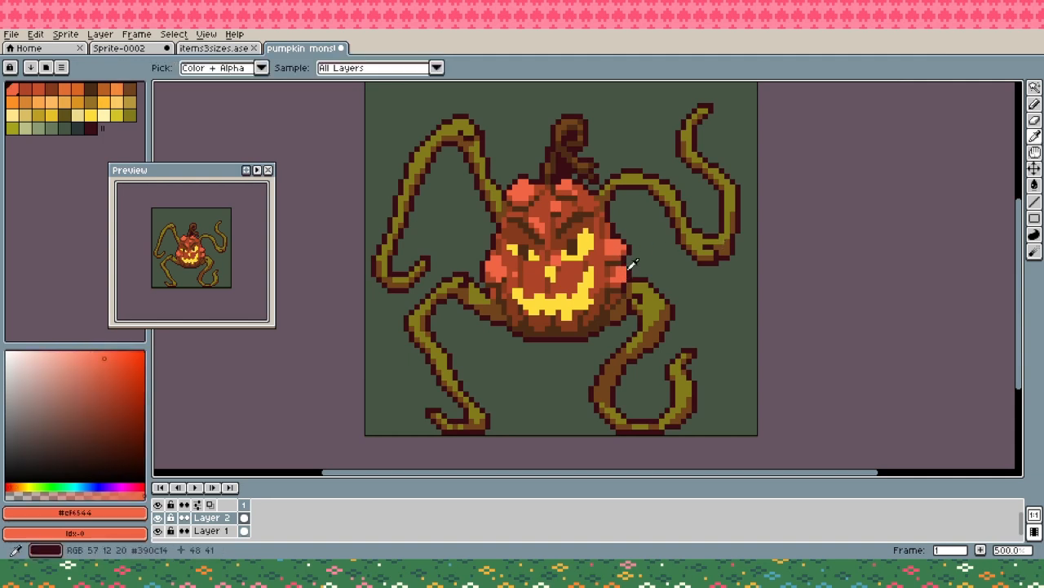
{"action": "left_click", "coordinate": [627, 268], "text": "alt"}
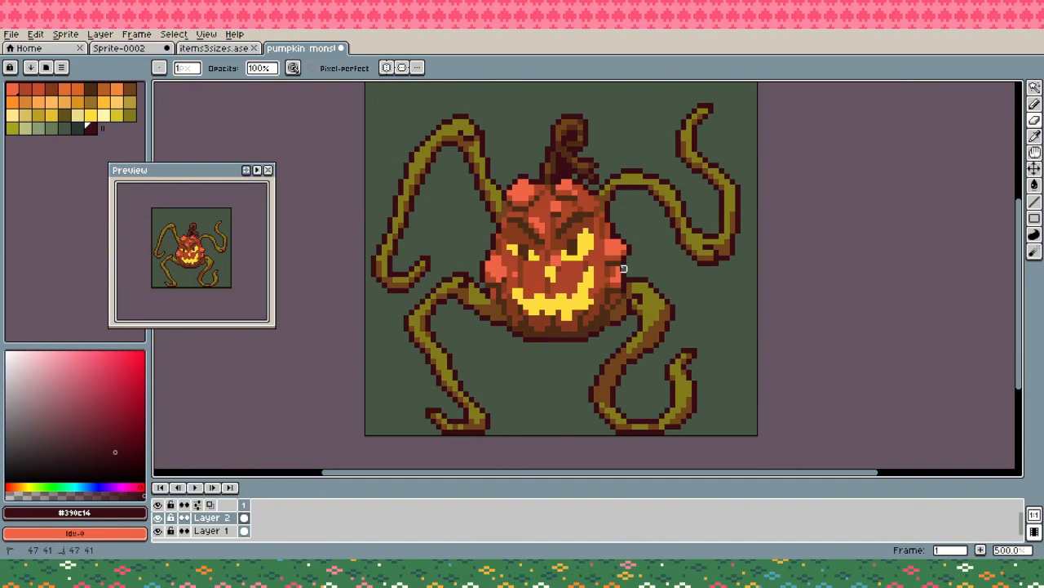
{"action": "left_click", "coordinate": [615, 270], "text": "alt"}
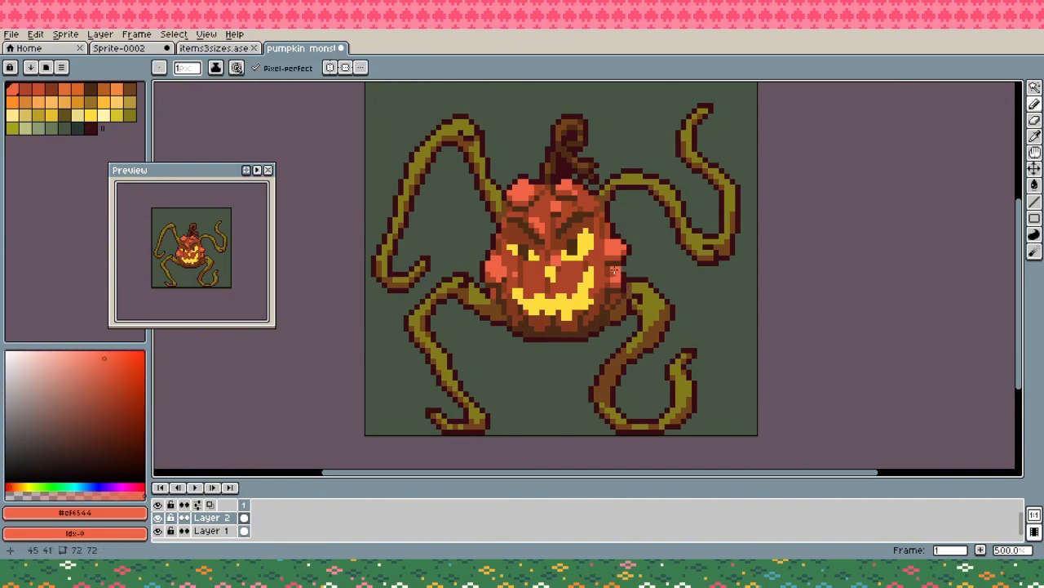
{"action": "left_click", "coordinate": [607, 279], "text": "alt"}
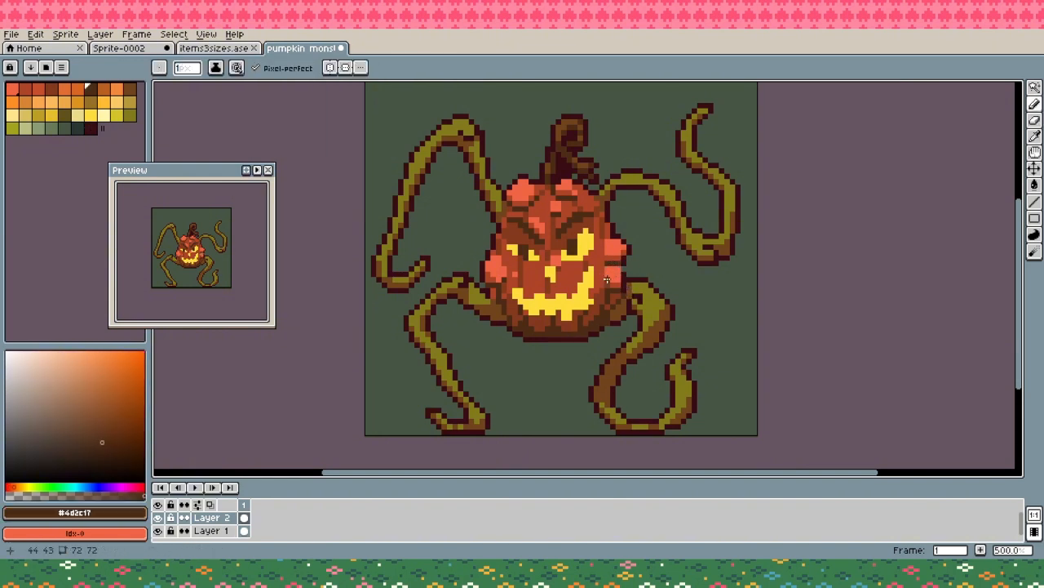
{"action": "left_click", "coordinate": [609, 284], "text": "alt"}
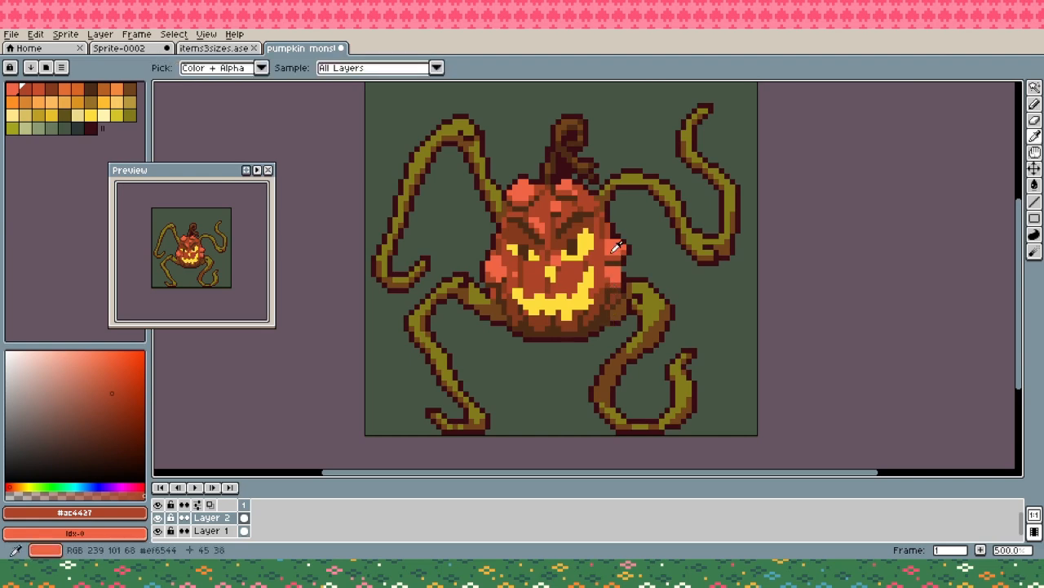
{"action": "key", "text": "ctrl"}
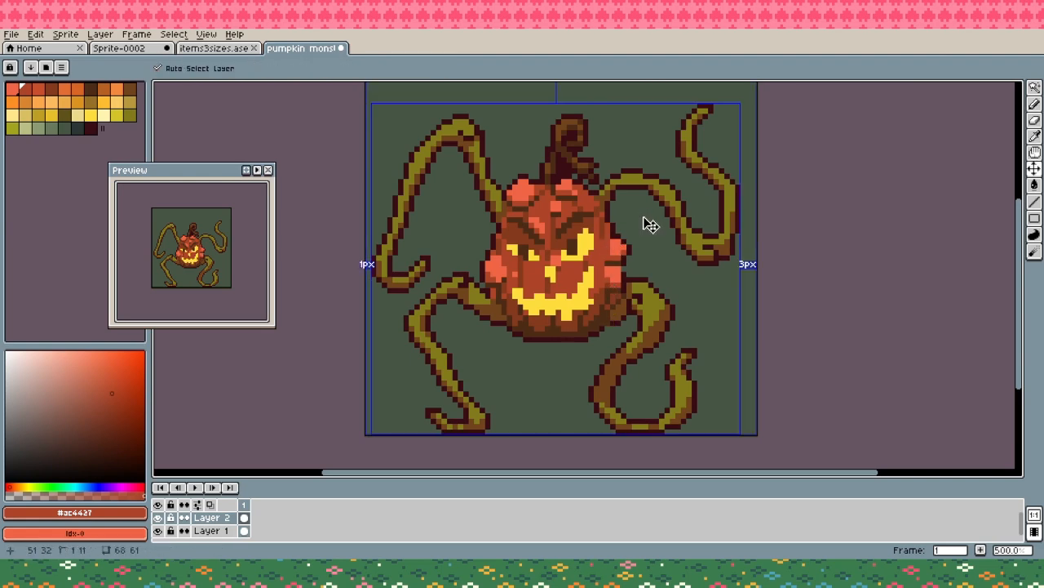